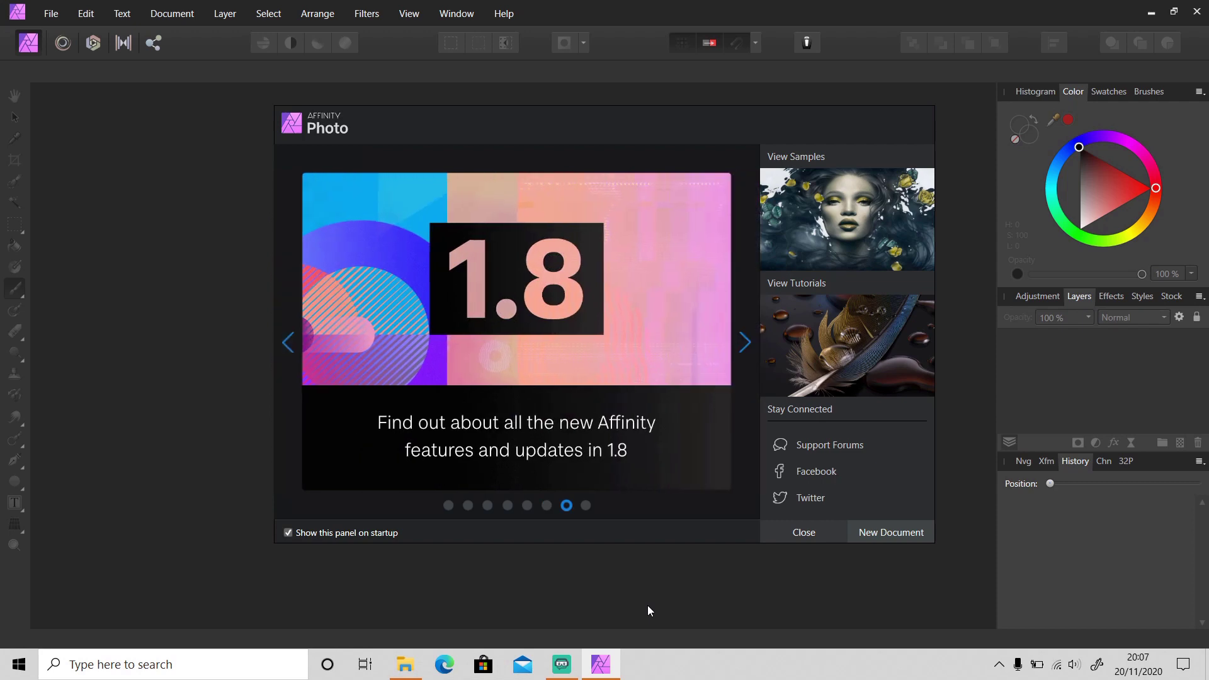
# - Drag DSC_0020.NEF from the Source folder into Affinity Photo to open it in Develop
pyautogui.click(420, 663)
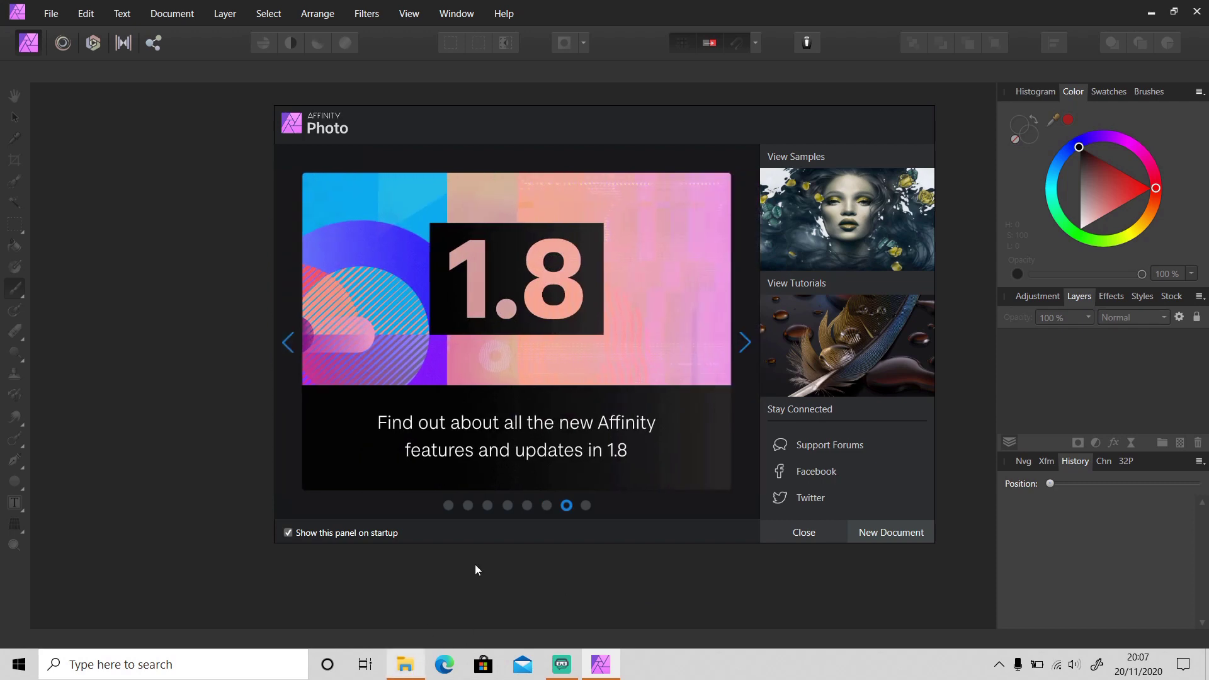
pyautogui.moveTo(560, 297); pyautogui.dragTo(1076, 621)
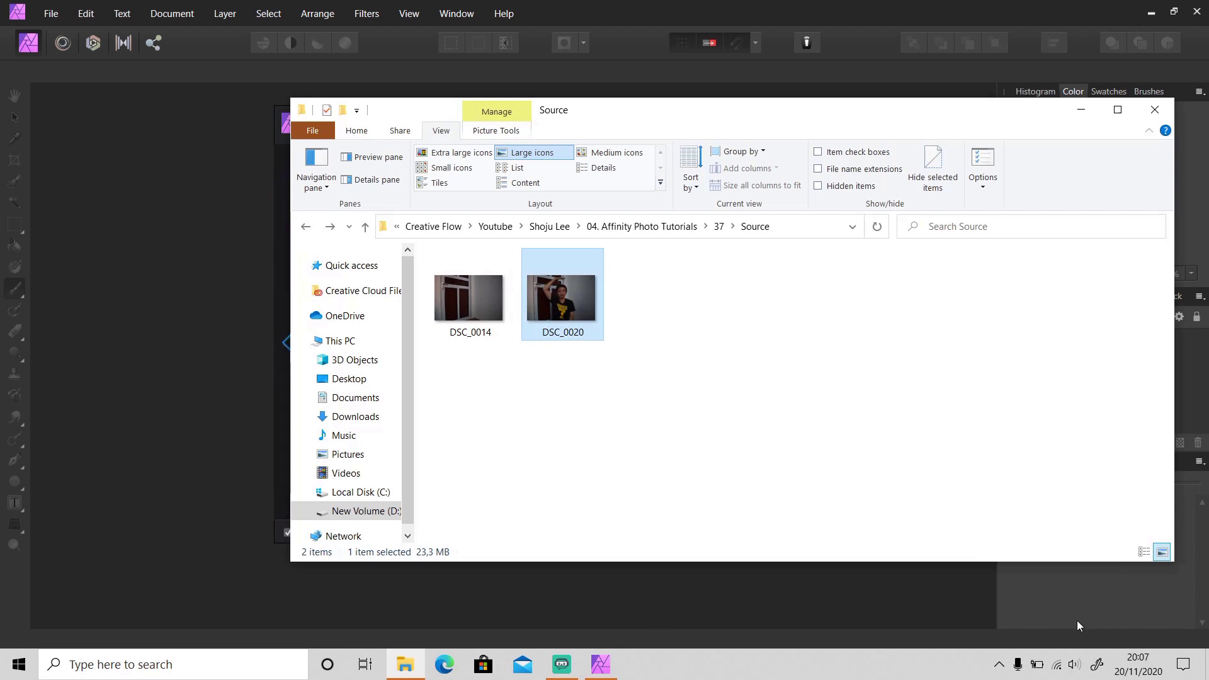
pyautogui.click(875, 28)
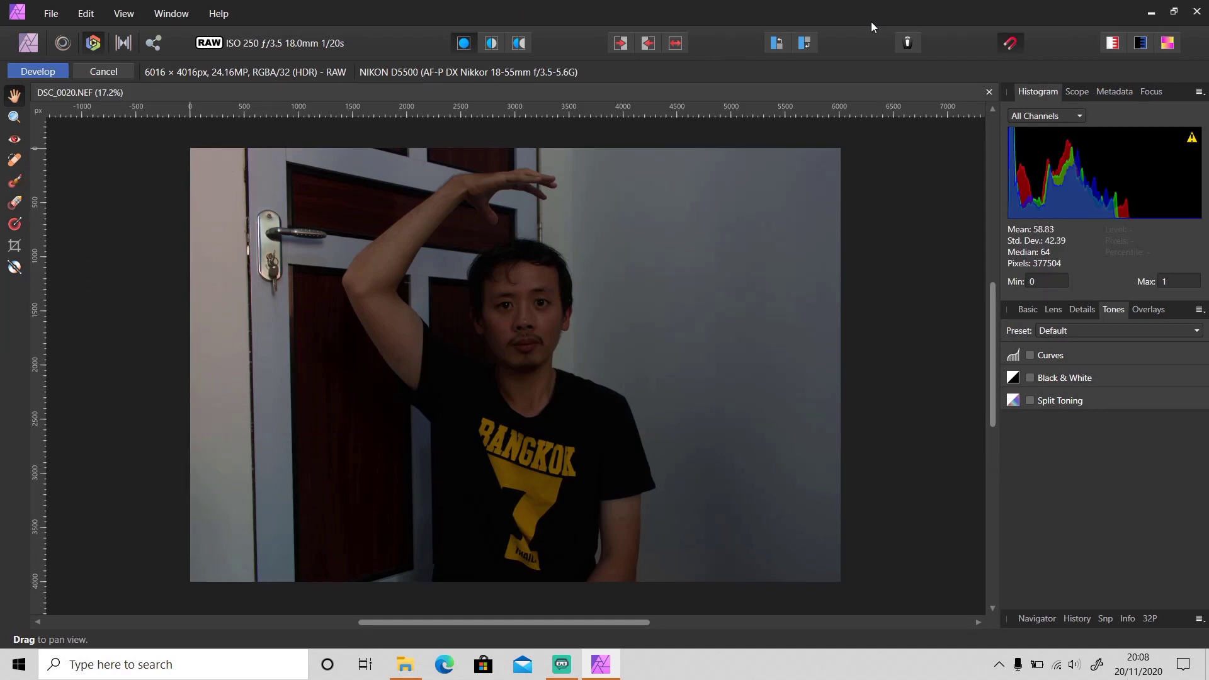
# - Enable Curves and raise the midpoint, check 25% Basic brightness, then develop the photo
pyautogui.click(1029, 355)
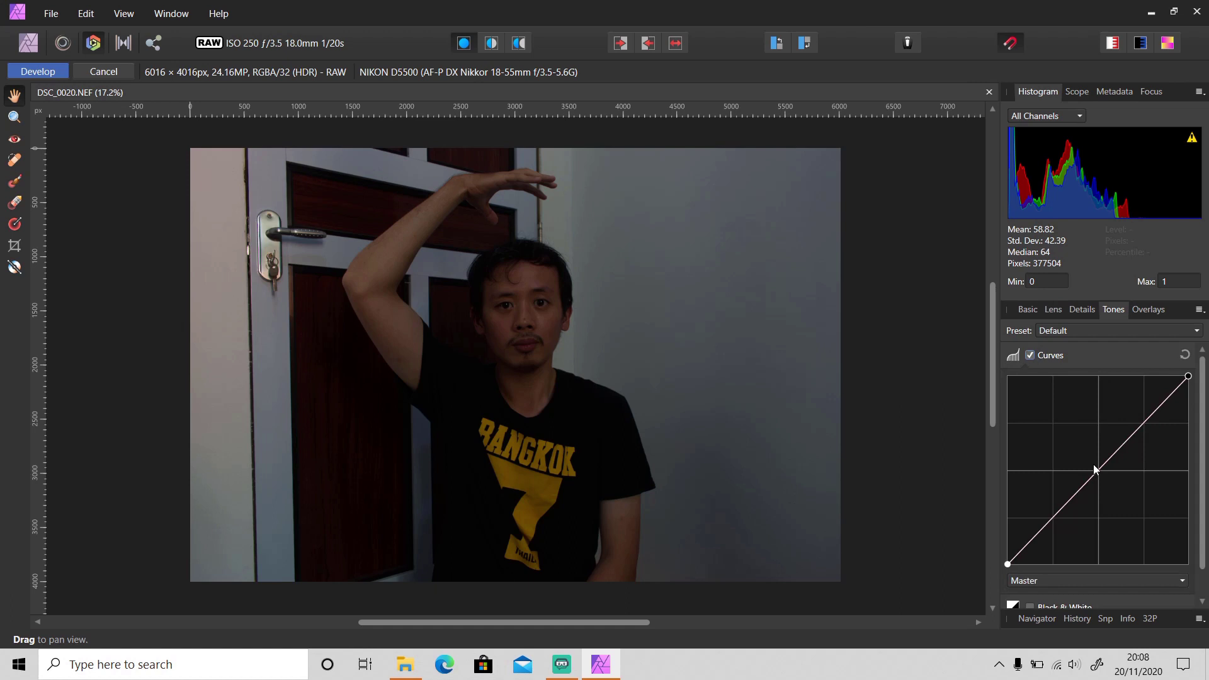
pyautogui.moveTo(1098, 469); pyautogui.dragTo(1159, 474)
pyautogui.click(1029, 311)
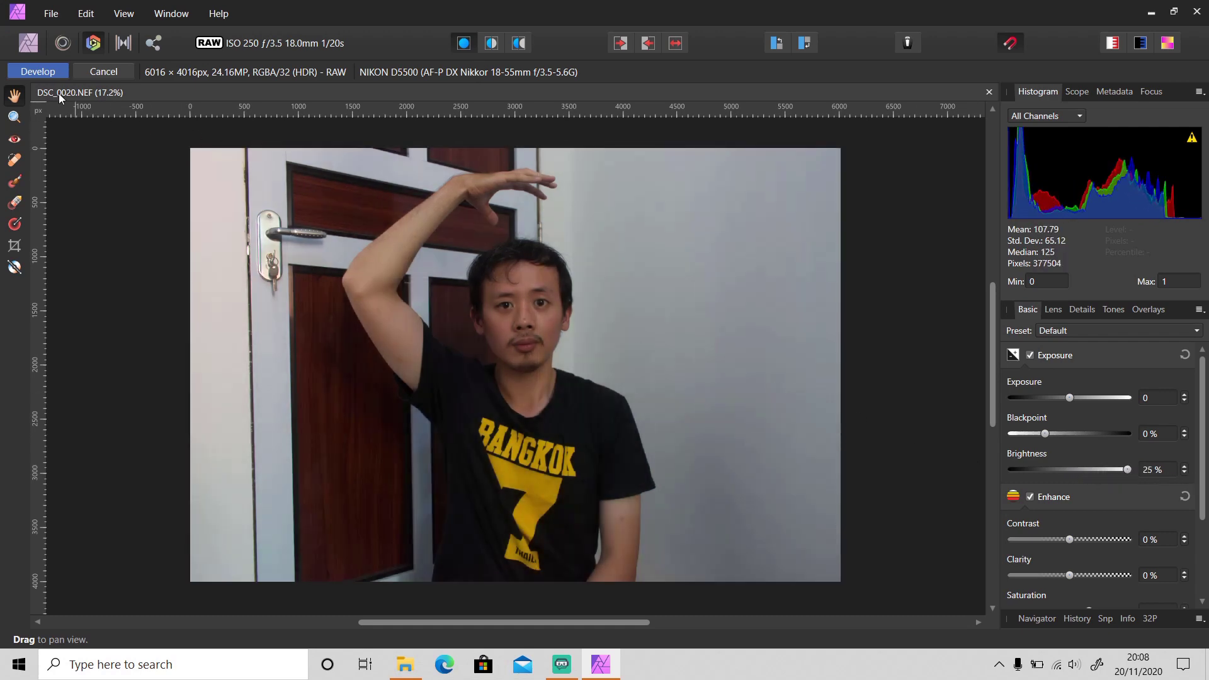
pyautogui.click(52, 72)
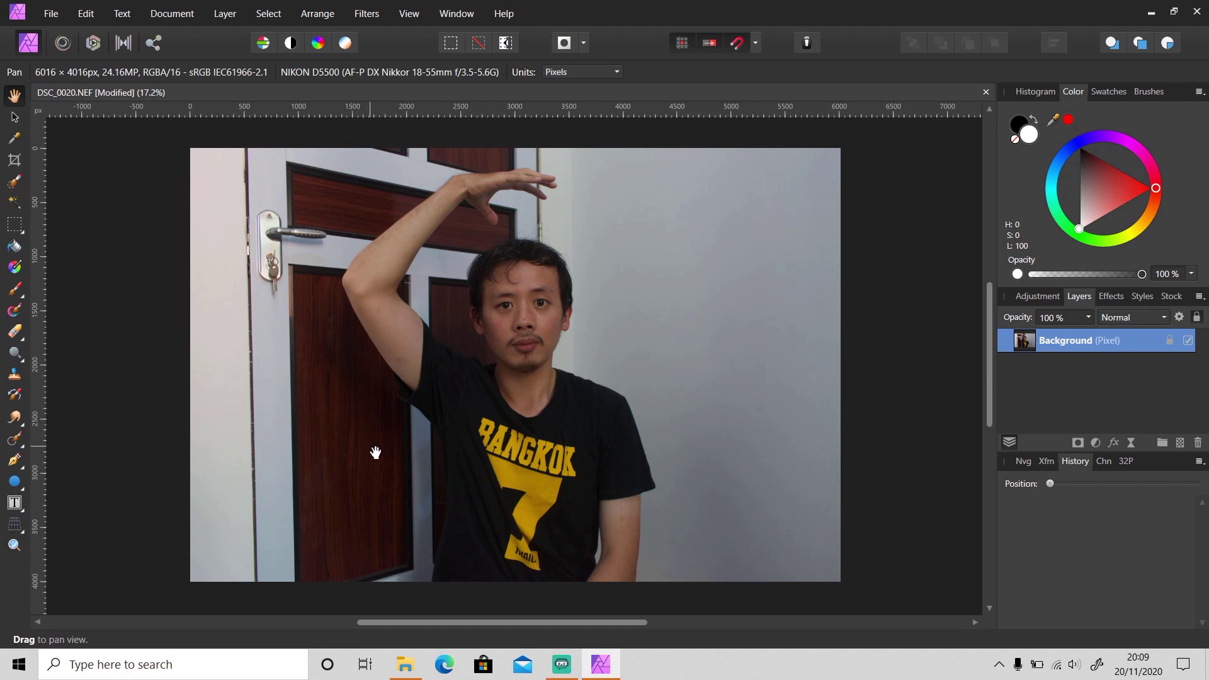
pyautogui.click(408, 664)
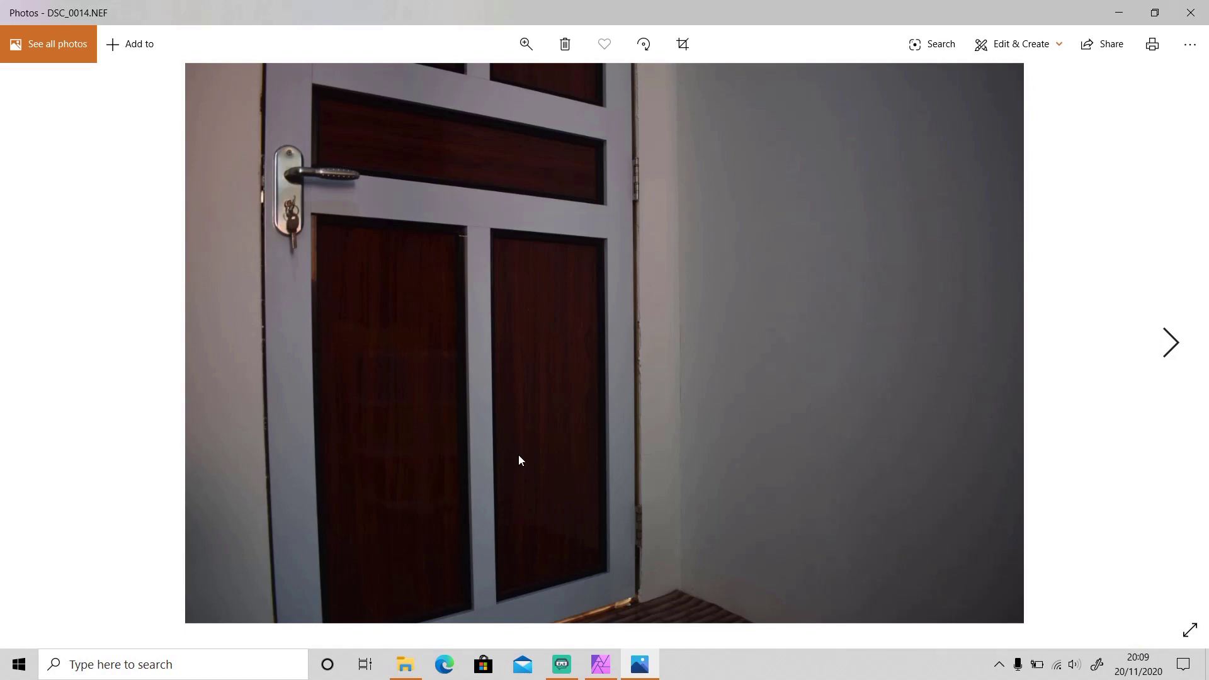
pyautogui.click(1169, 342)
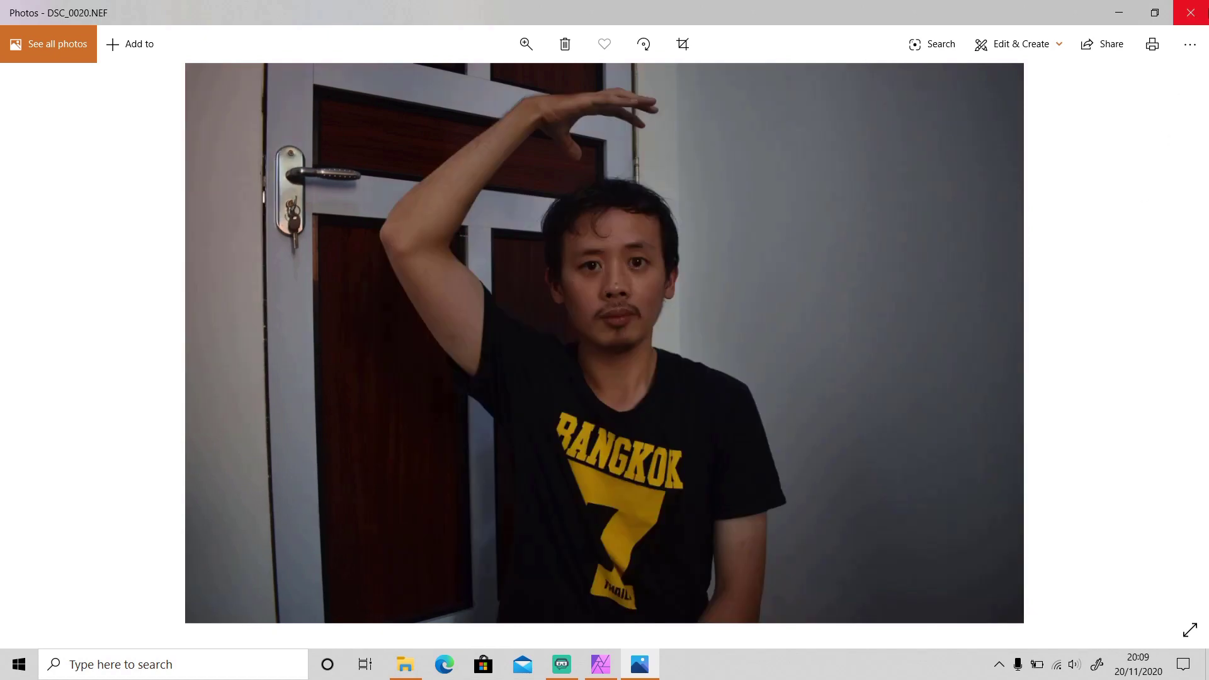
pyautogui.click(1190, 13)
pyautogui.click(870, 14)
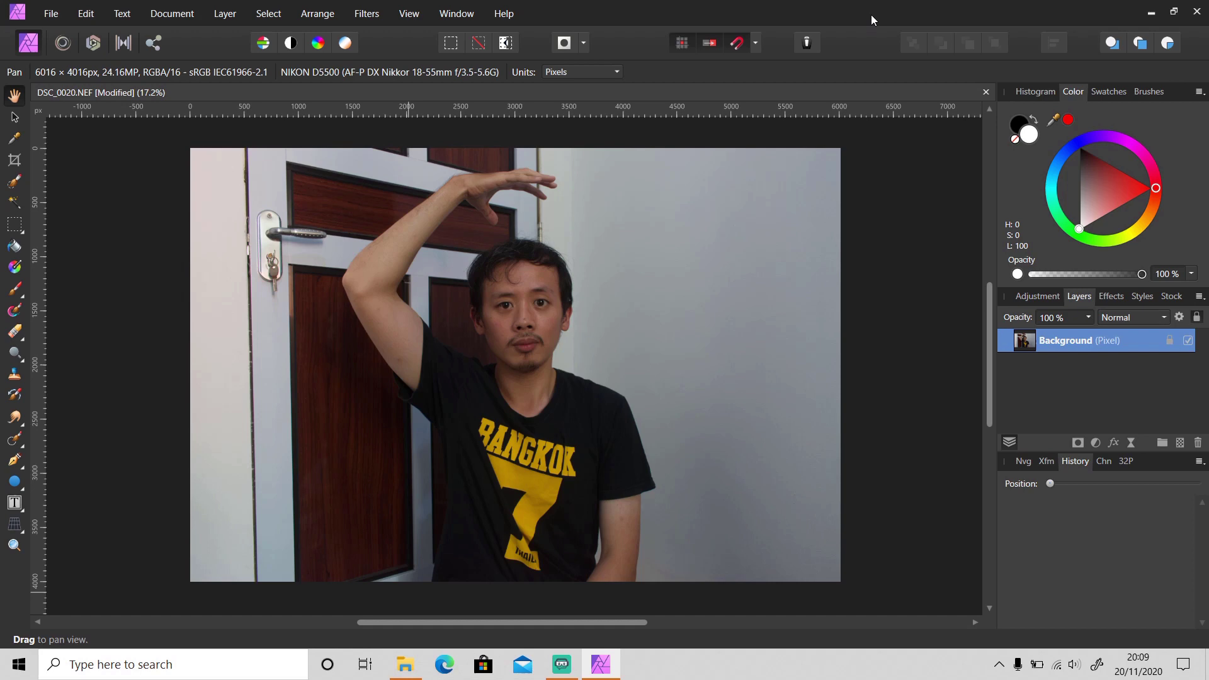
# - With the freehand selection tool, trace the outline from the shirt up the body to the raised arm's elbow
pyautogui.click(13, 228)
pyautogui.click(101, 305)
pyautogui.click(400, 545)
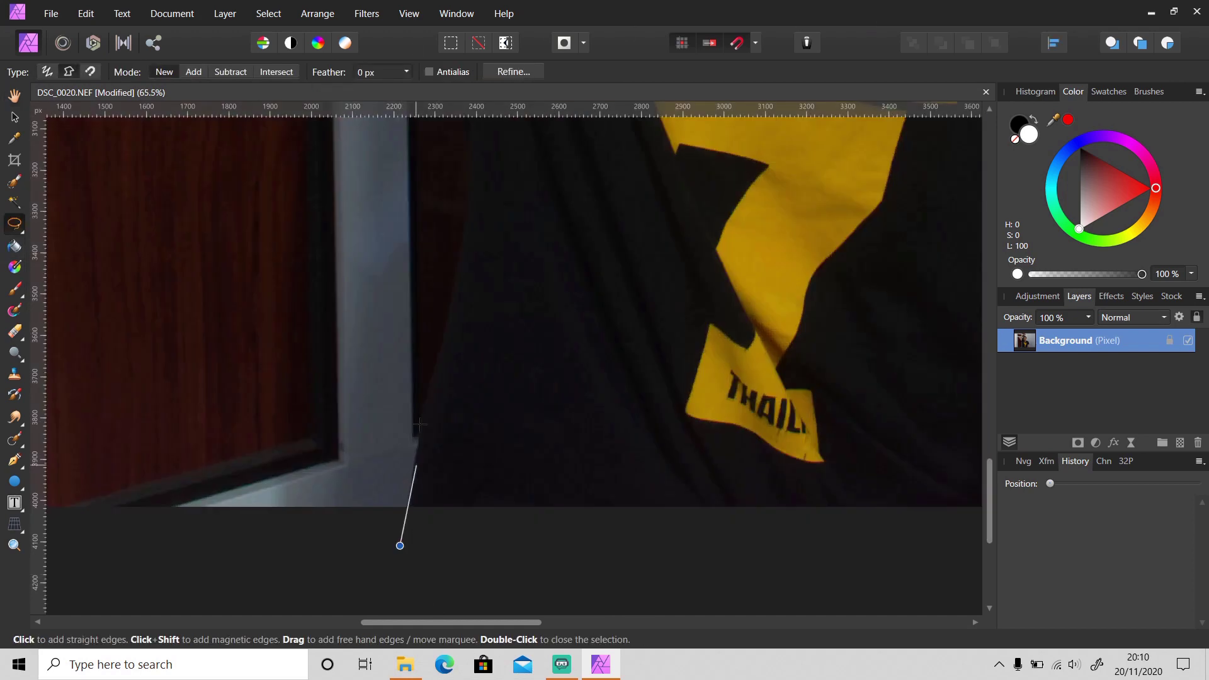
pyautogui.click(418, 425)
pyautogui.scroll(3, 418, 425)
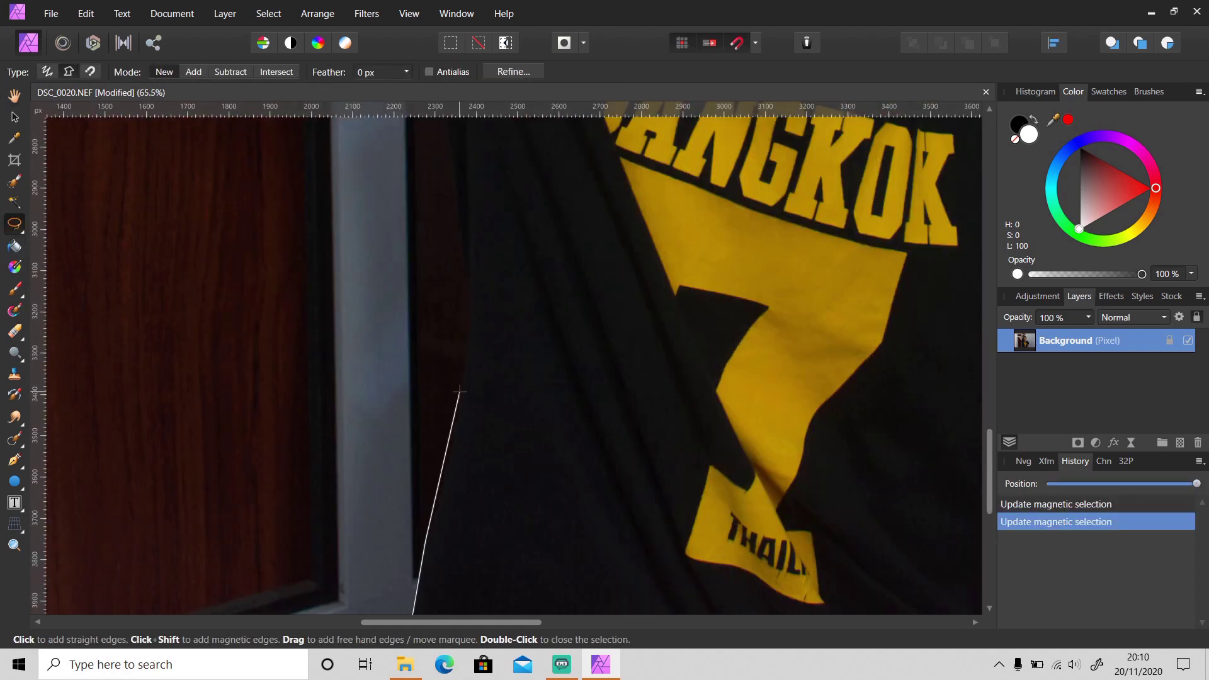
pyautogui.scroll(4, 445, 310)
pyautogui.click(446, 311)
pyautogui.click(425, 242)
pyautogui.scroll(3, 425, 242)
pyautogui.scroll(3, 362, 314)
pyautogui.click(324, 394)
pyautogui.scroll(2, 324, 394)
pyautogui.click(266, 310)
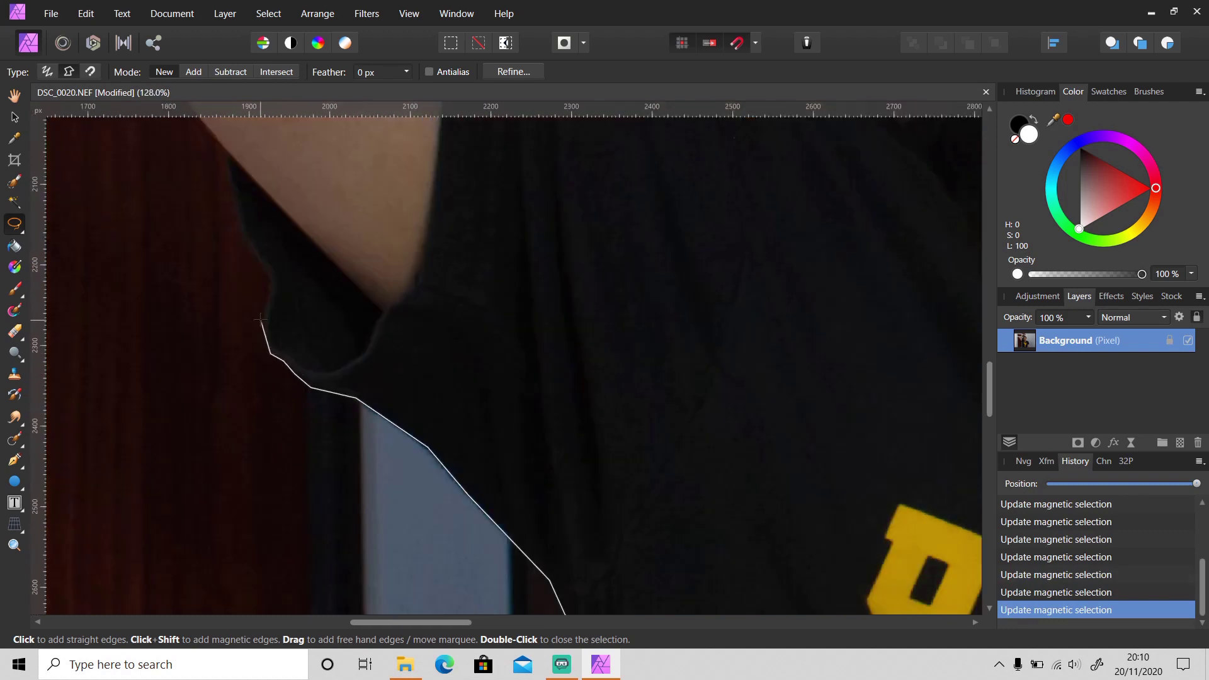
pyautogui.click(259, 267)
pyautogui.scroll(4, 337, 281)
pyautogui.scroll(6, 337, 281)
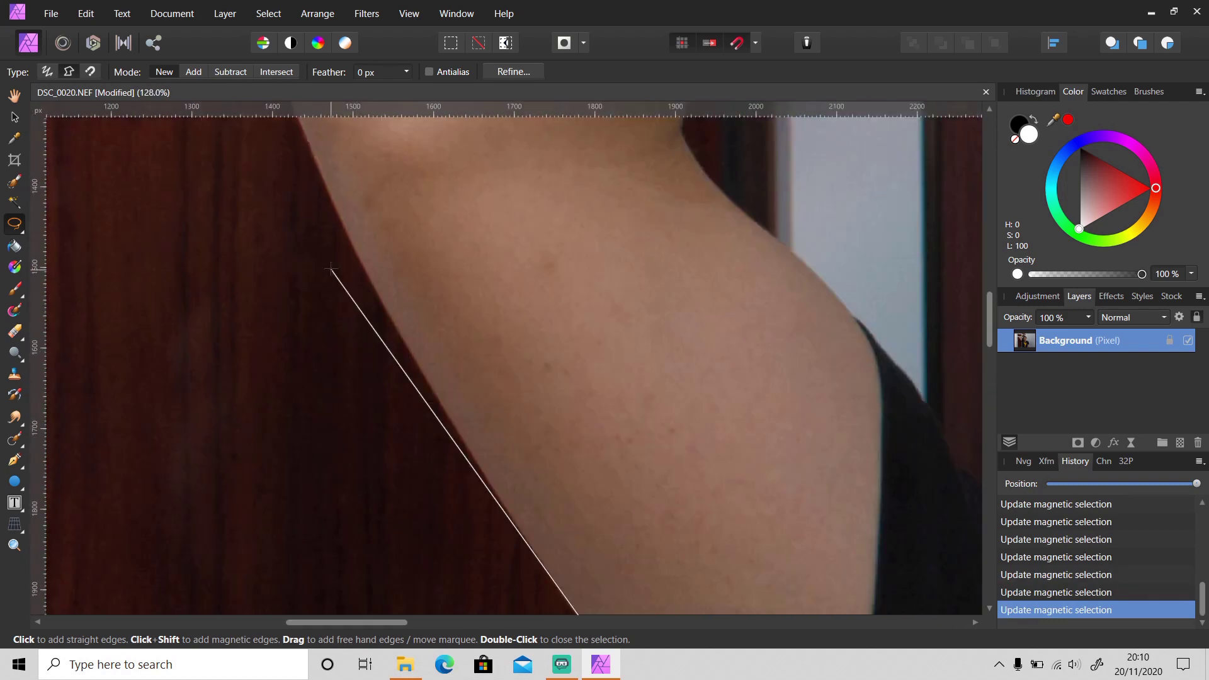
pyautogui.hscroll(-2, 283, 264)
pyautogui.click(275, 302)
# - Continue the outline around the head and arm, then close it into a selection
pyautogui.scroll(10, 284, 251)
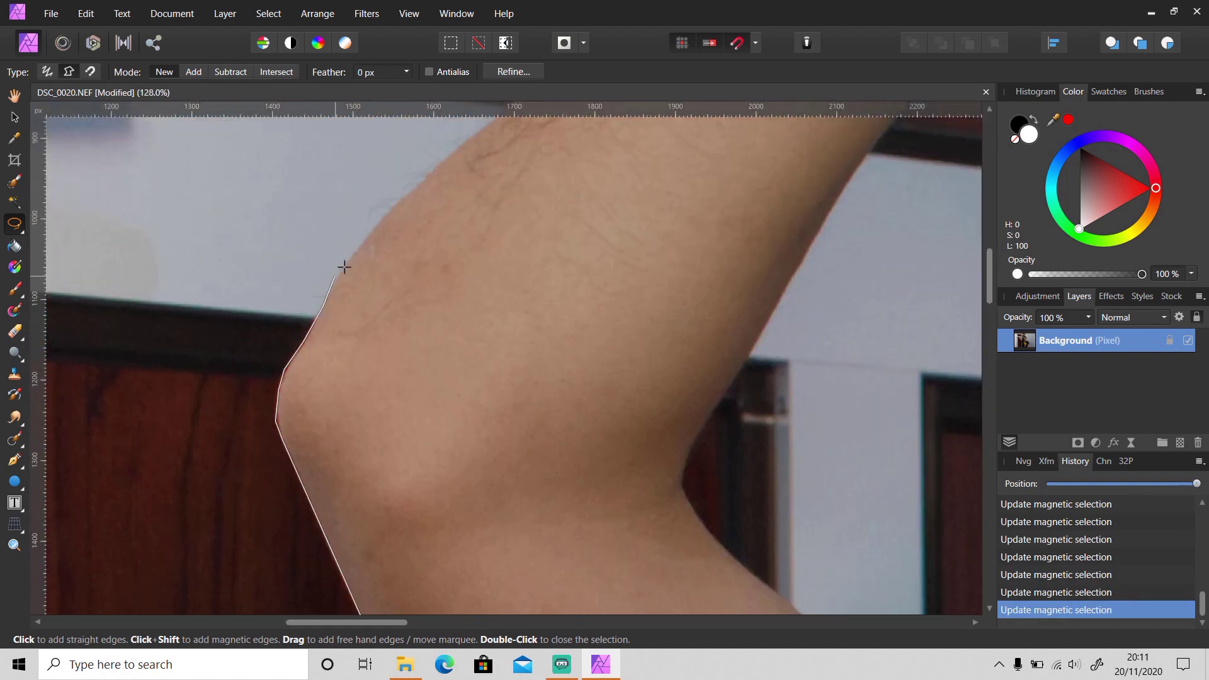
pyautogui.hscroll(5, 459, 350)
pyautogui.scroll(2, 579, 298)
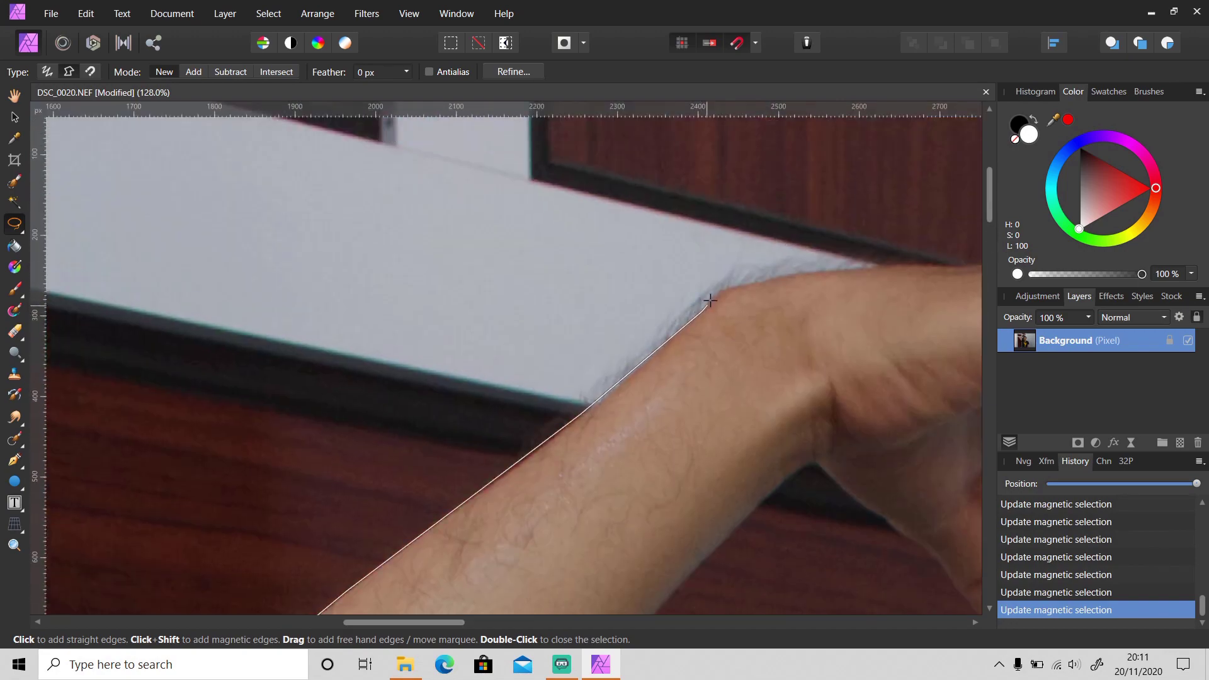
pyautogui.hscroll(7, 629, 270)
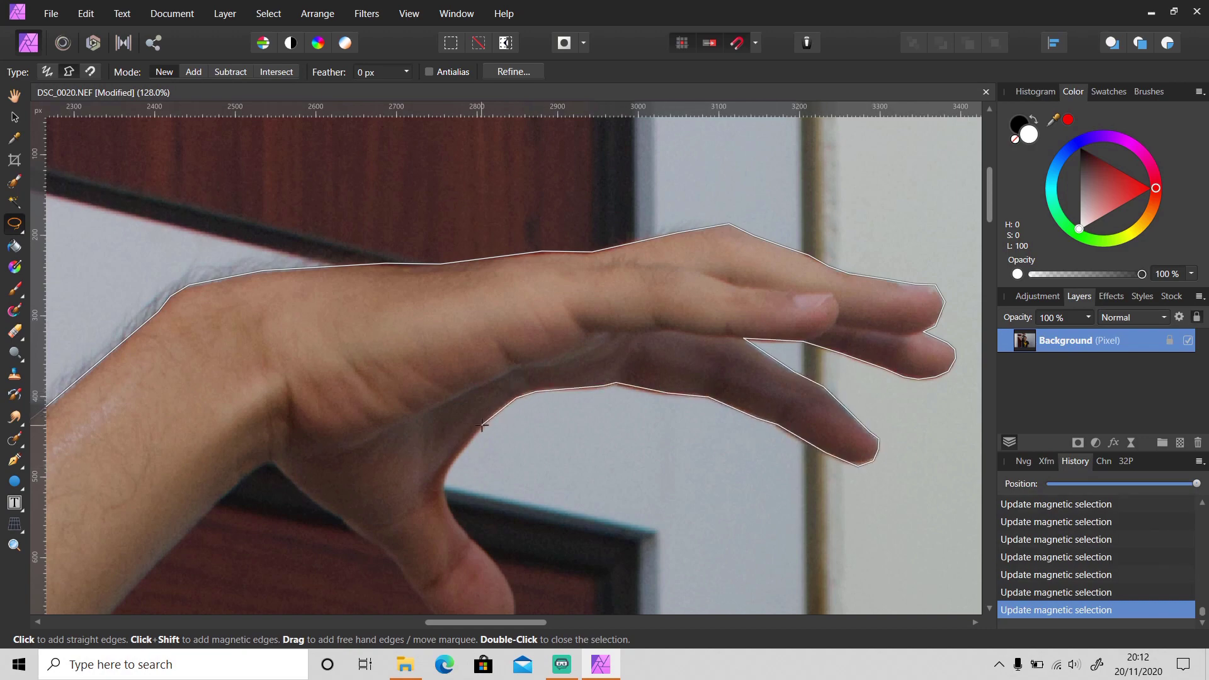
pyautogui.scroll(-2, 447, 541)
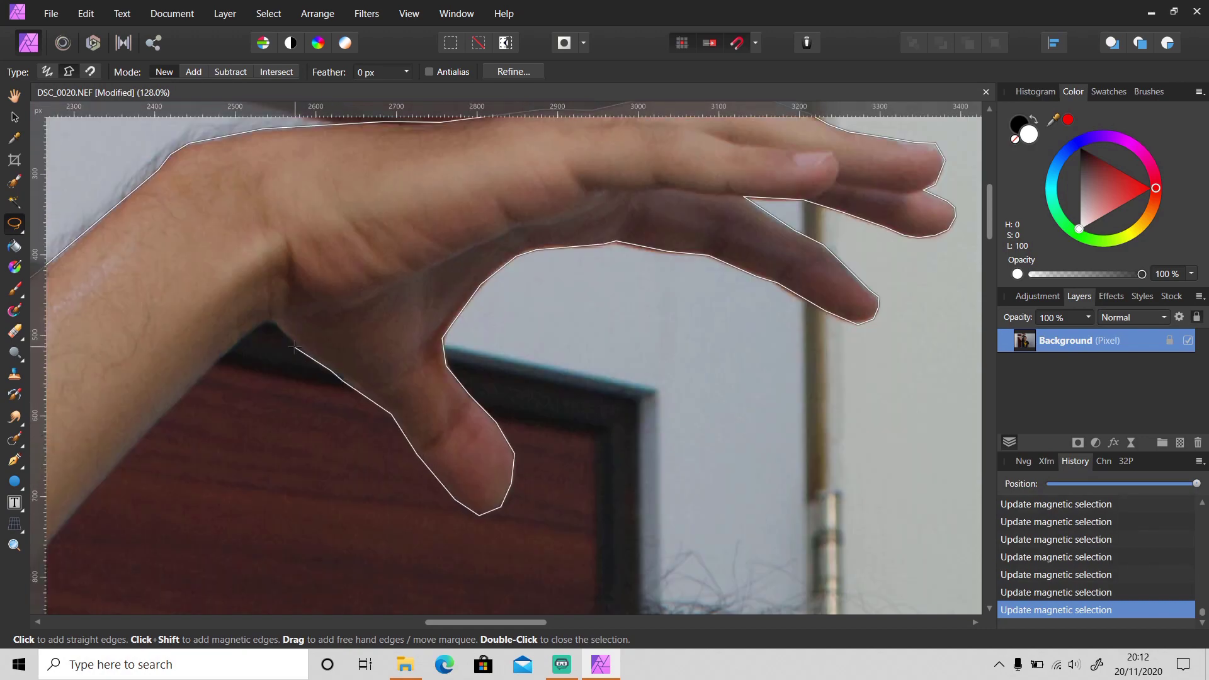
pyautogui.scroll(-3, 265, 352)
pyautogui.hscroll(-3, 265, 353)
pyautogui.scroll(-6, 192, 504)
pyautogui.hscroll(-3, 192, 504)
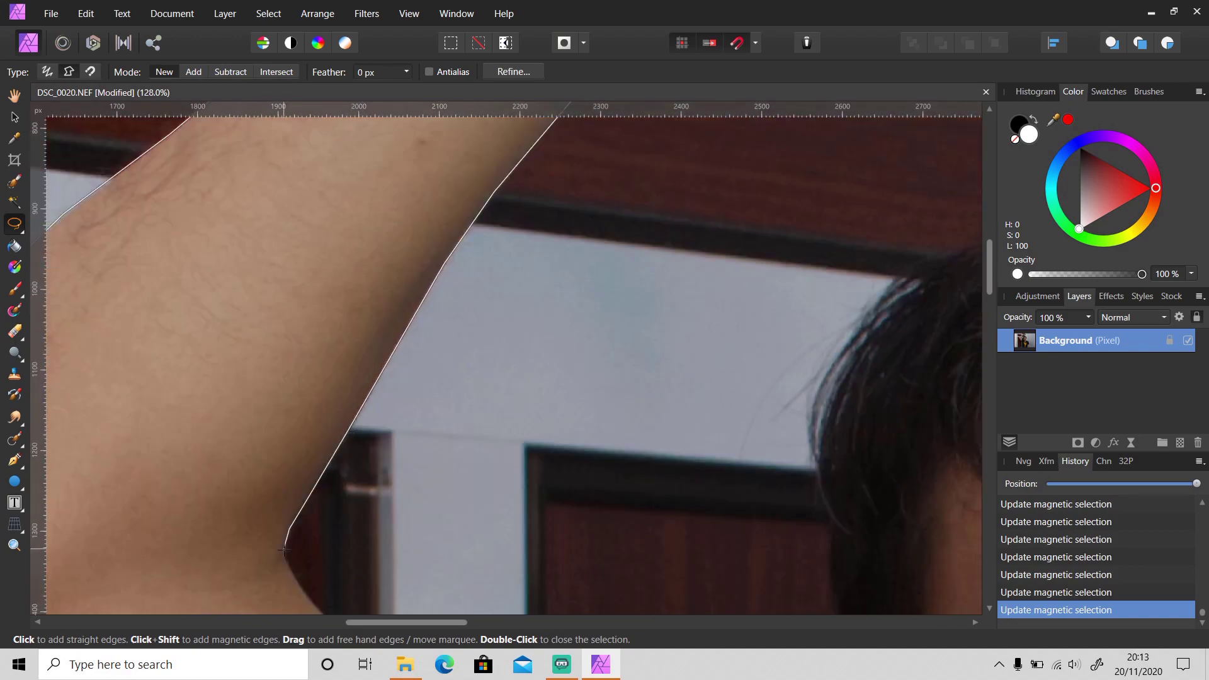
pyautogui.scroll(-3, 485, 497)
pyautogui.scroll(1, 535, 435)
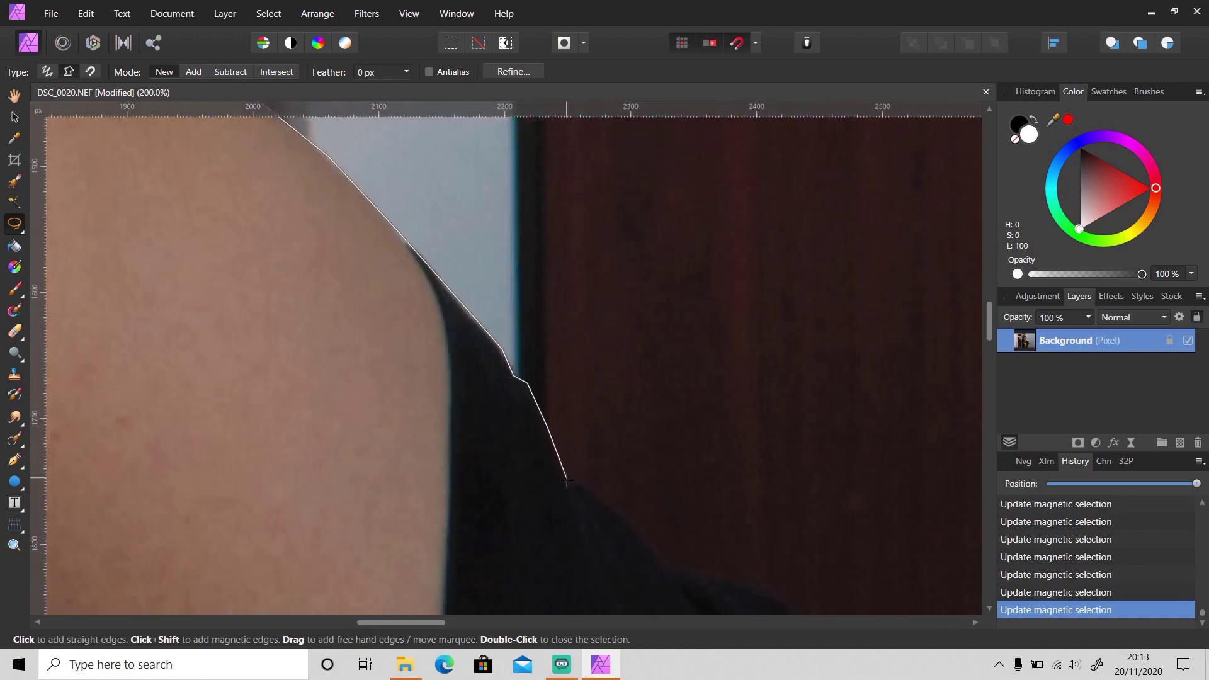
pyautogui.hscroll(3, 661, 567)
pyautogui.scroll(-1, 661, 566)
pyautogui.scroll(2, 566, 554)
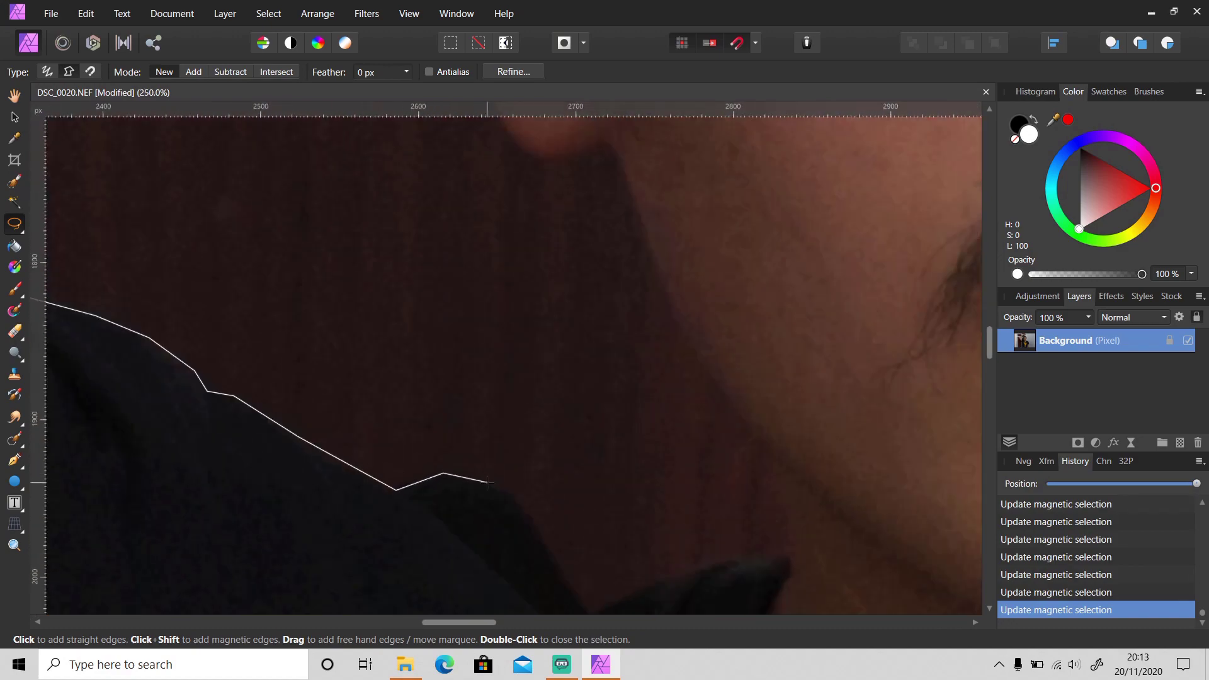
pyautogui.scroll(-1, 567, 554)
pyautogui.scroll(-3, 760, 398)
pyautogui.scroll(5, 586, 353)
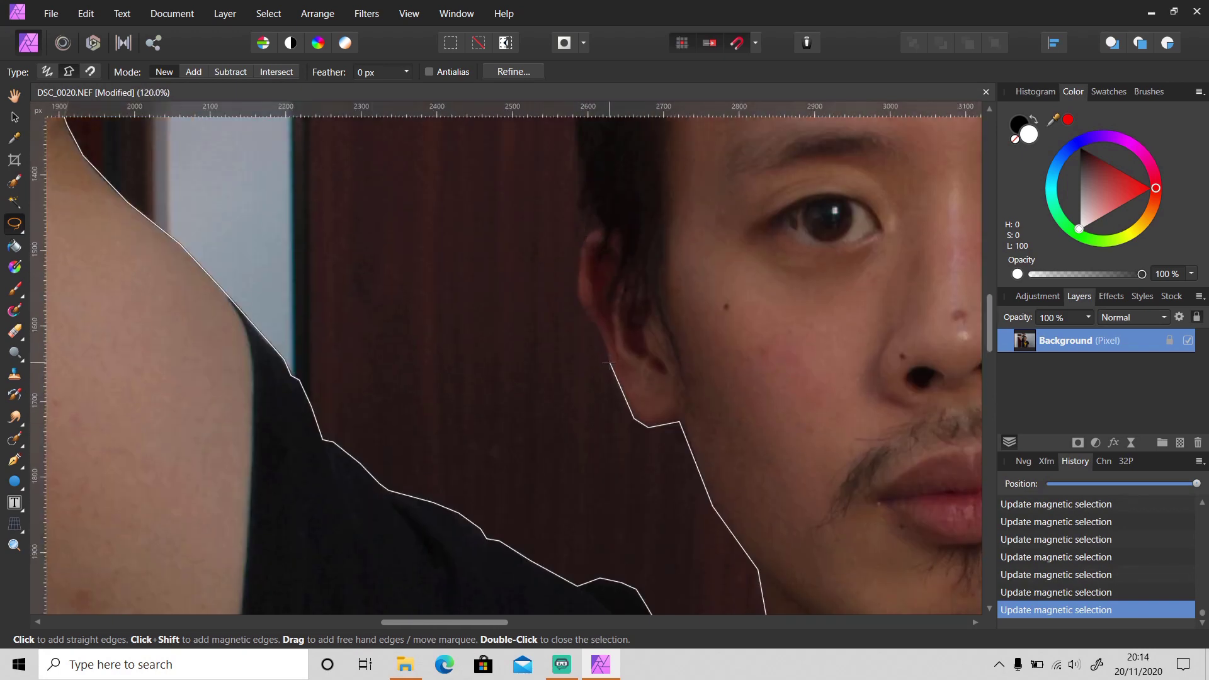
pyautogui.scroll(1, 582, 290)
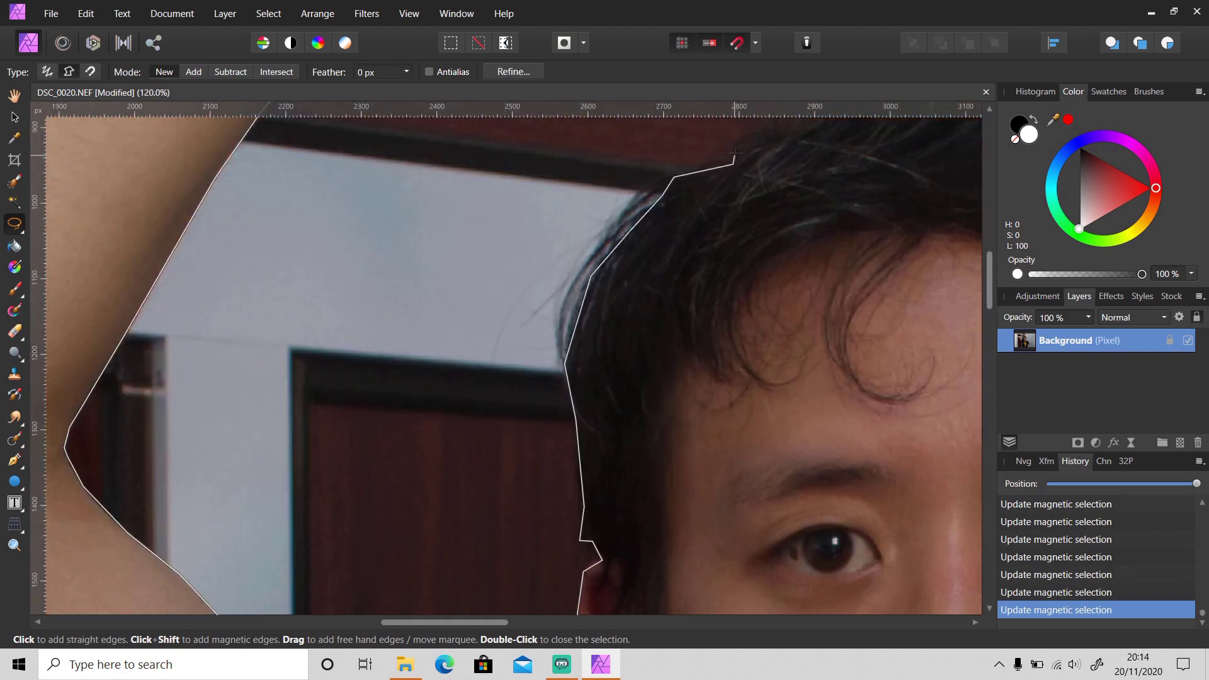
pyautogui.scroll(4, 692, 145)
pyautogui.hscroll(6, 629, 189)
pyautogui.scroll(-3, 535, 378)
pyautogui.scroll(1, 598, 440)
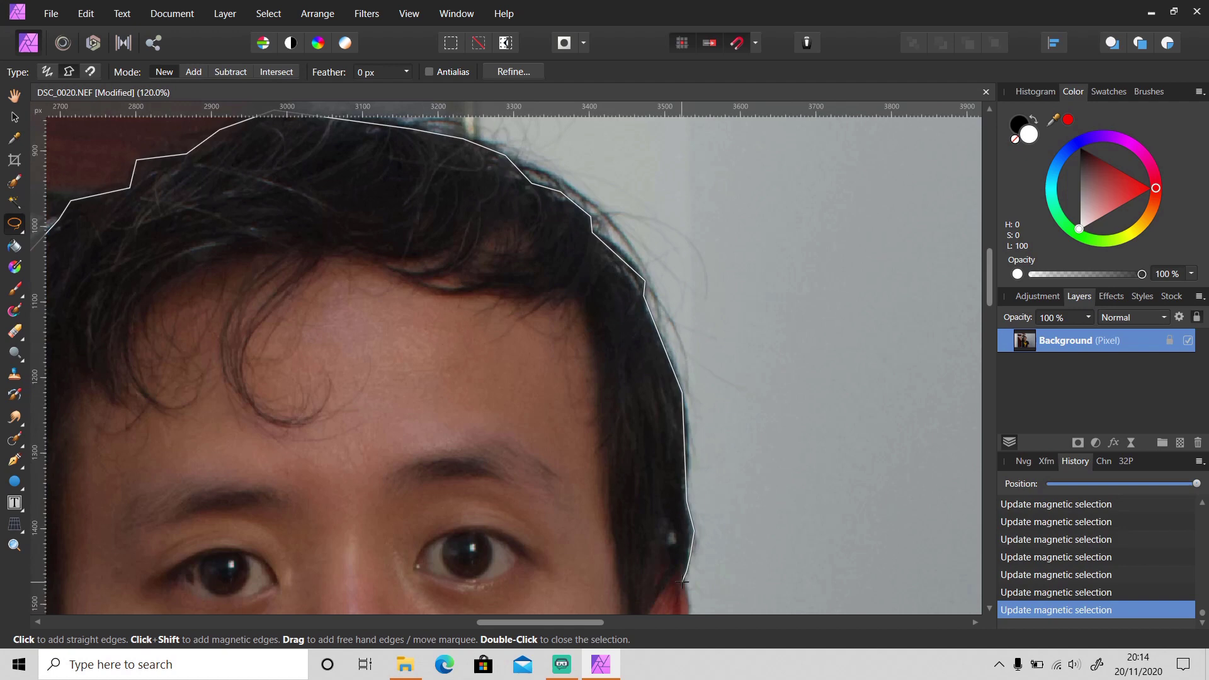
pyautogui.scroll(-2, 630, 503)
pyautogui.scroll(-5, 630, 491)
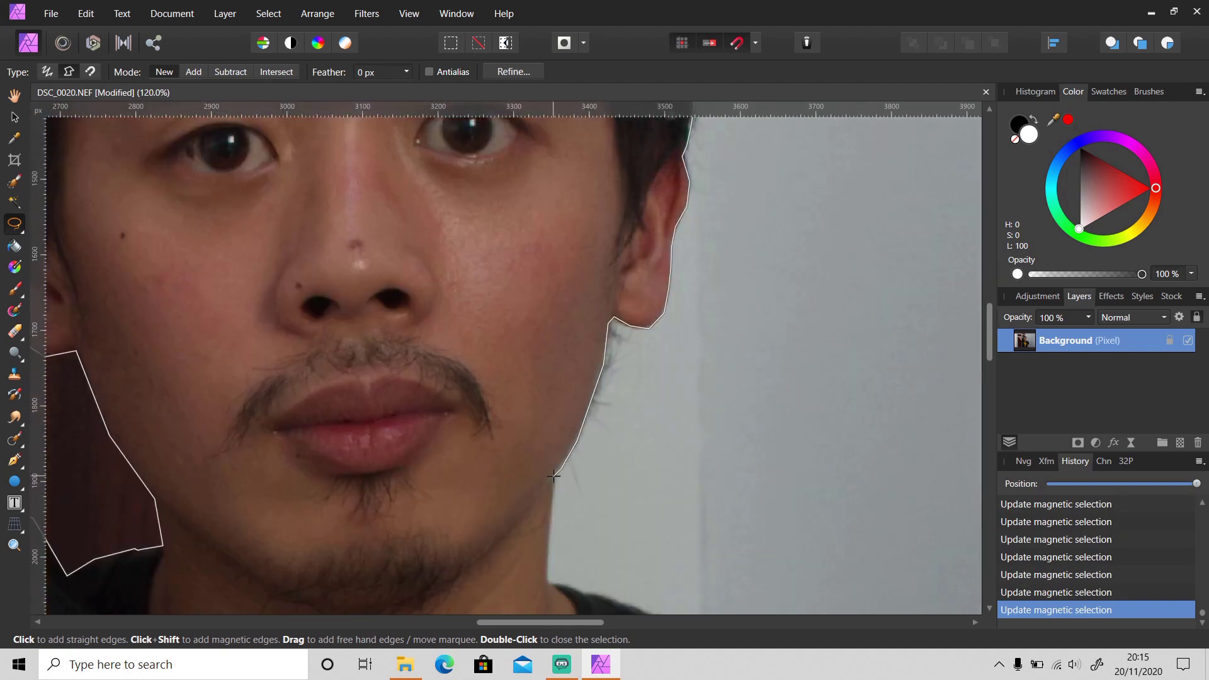
pyautogui.scroll(-2, 630, 440)
pyautogui.hscroll(4, 629, 440)
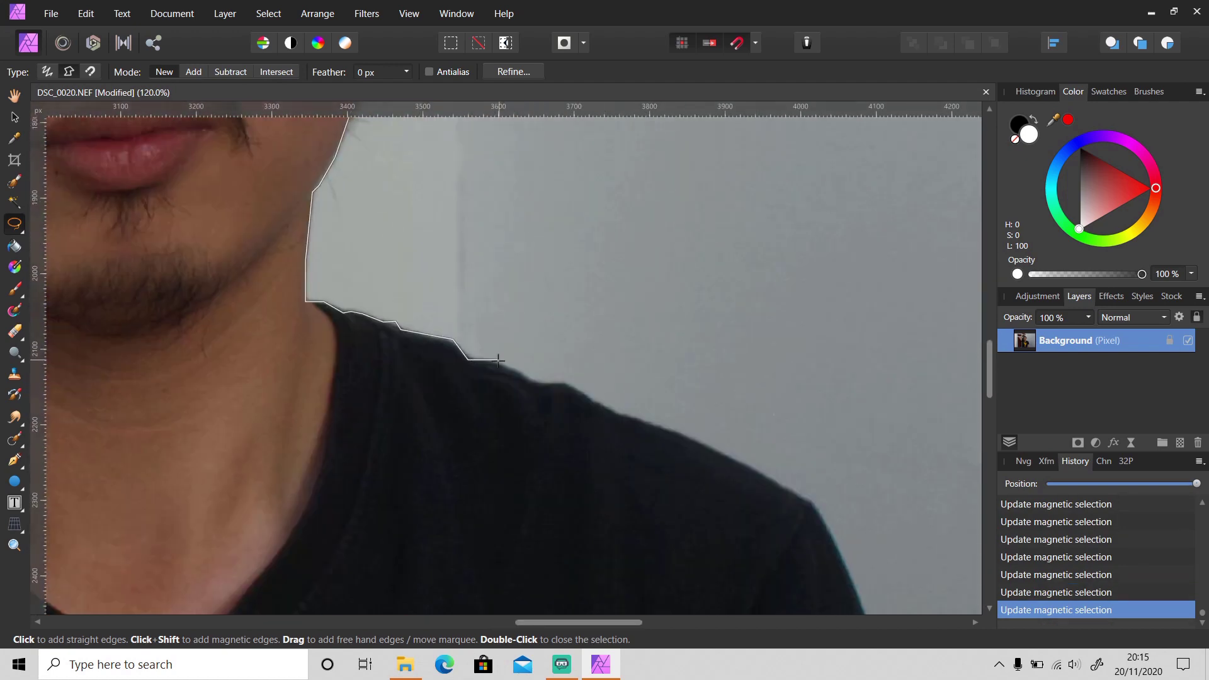
pyautogui.scroll(-6, 724, 452)
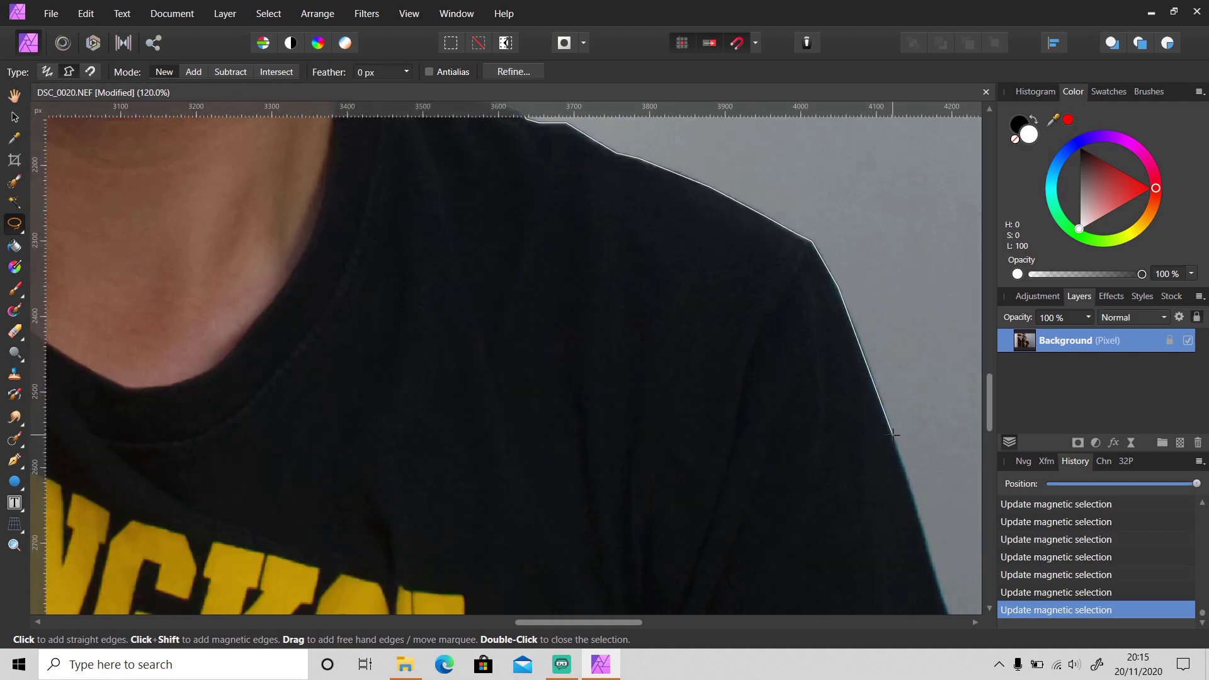
pyautogui.hscroll(3, 711, 466)
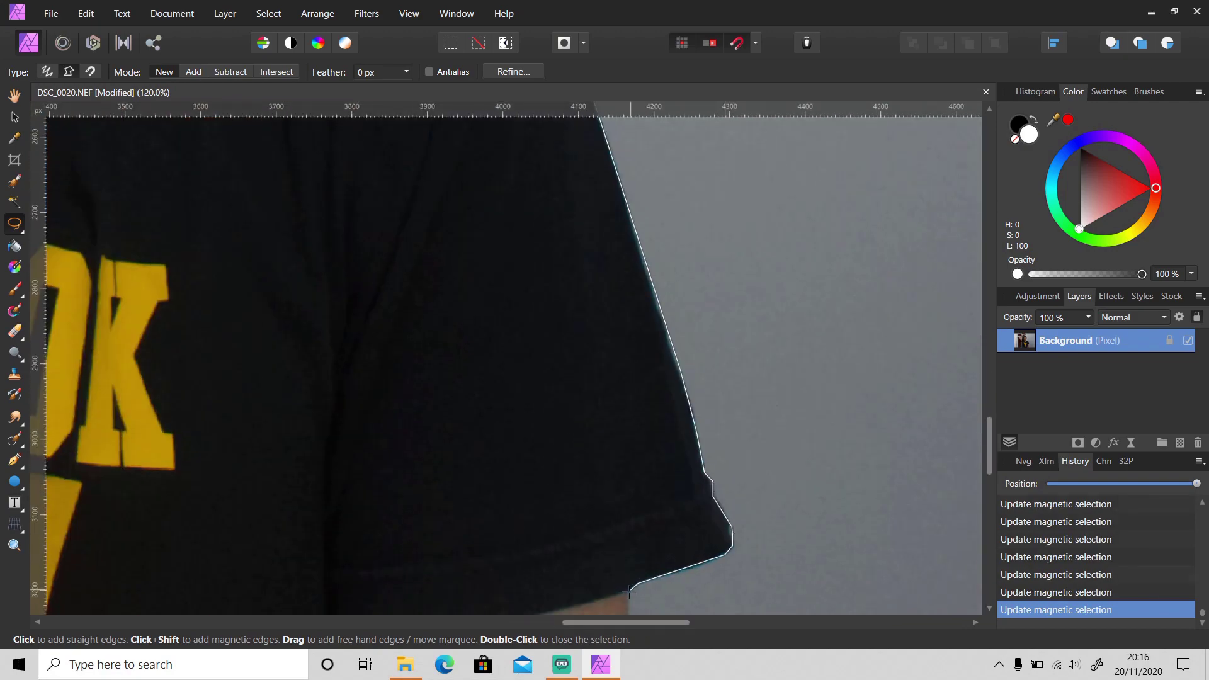
pyautogui.scroll(-8, 730, 548)
pyautogui.doubleClick(601, 548)
pyautogui.hscroll(-10, 601, 548)
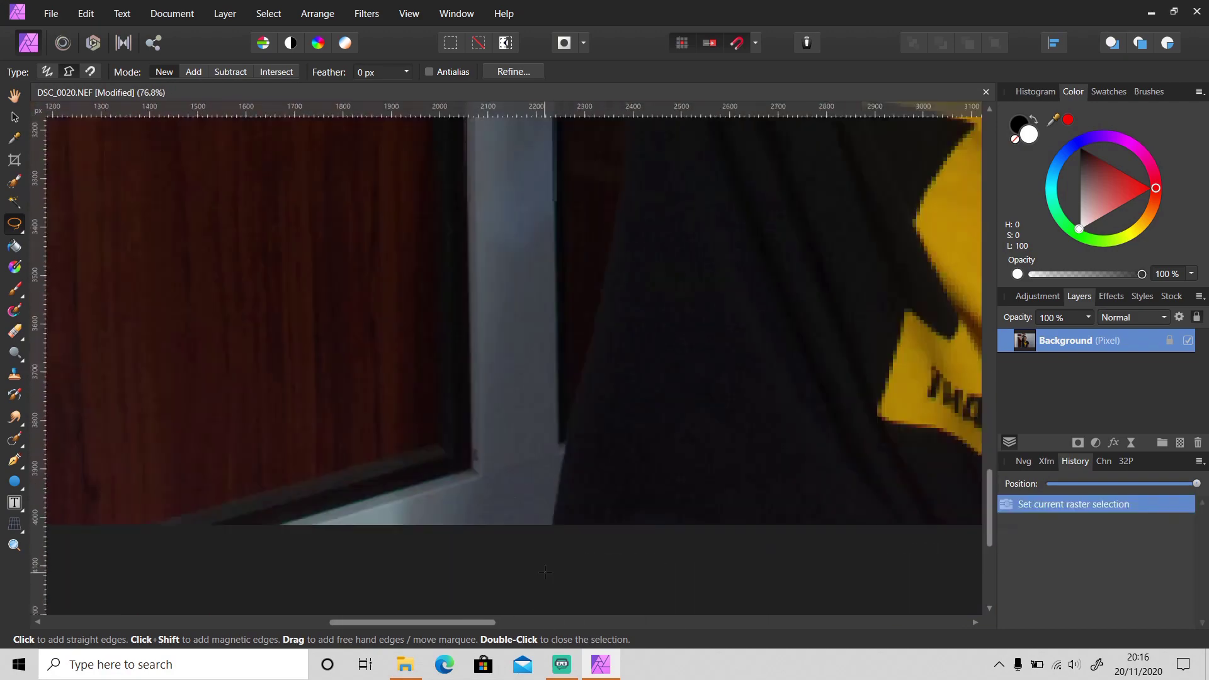
pyautogui.hscroll(8, 424, 410)
pyautogui.click(512, 543)
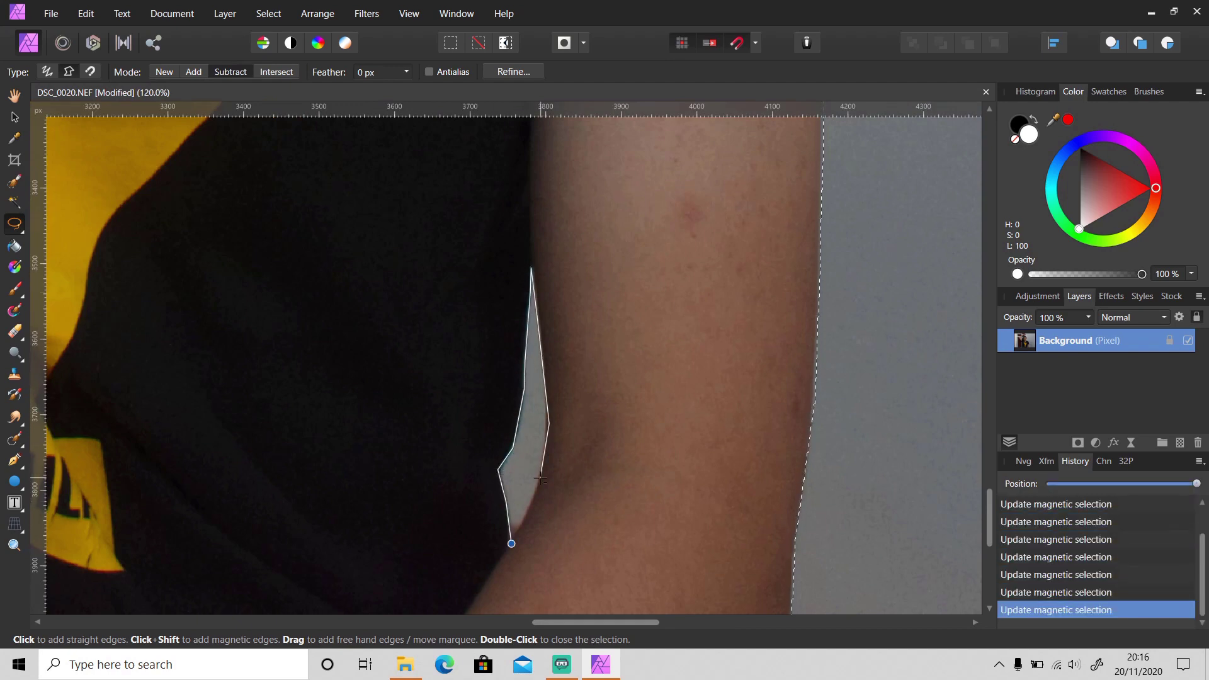
pyautogui.doubleClick(513, 534)
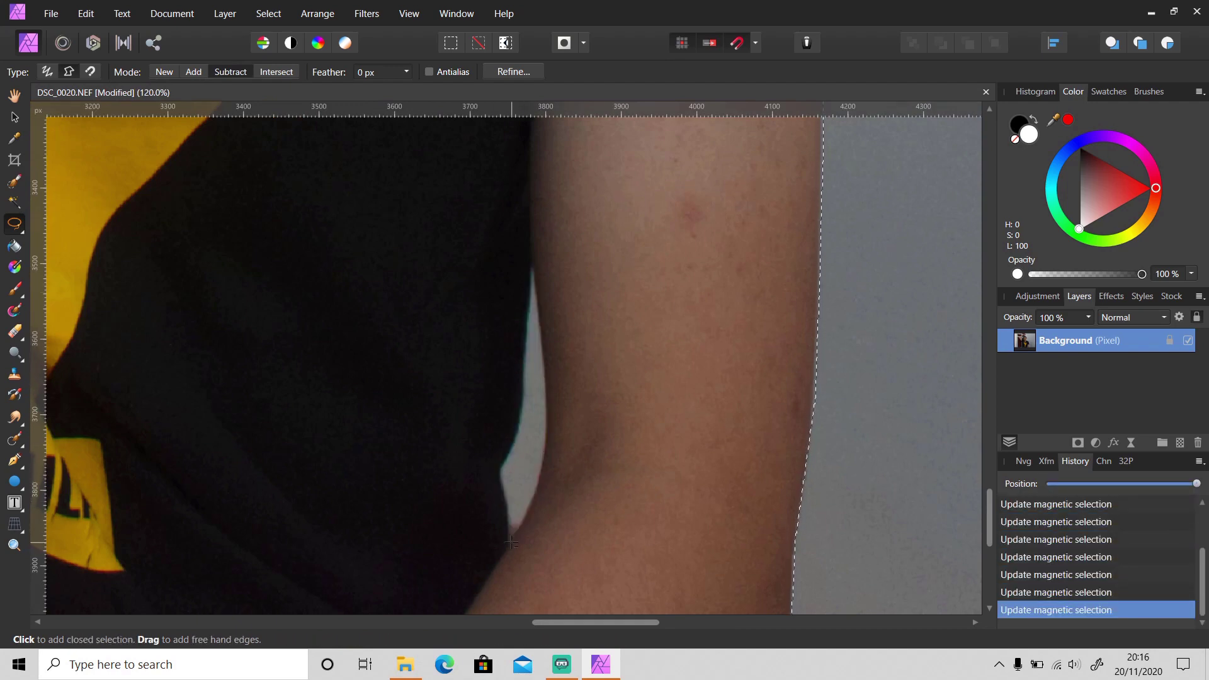
pyautogui.scroll(-5, 513, 533)
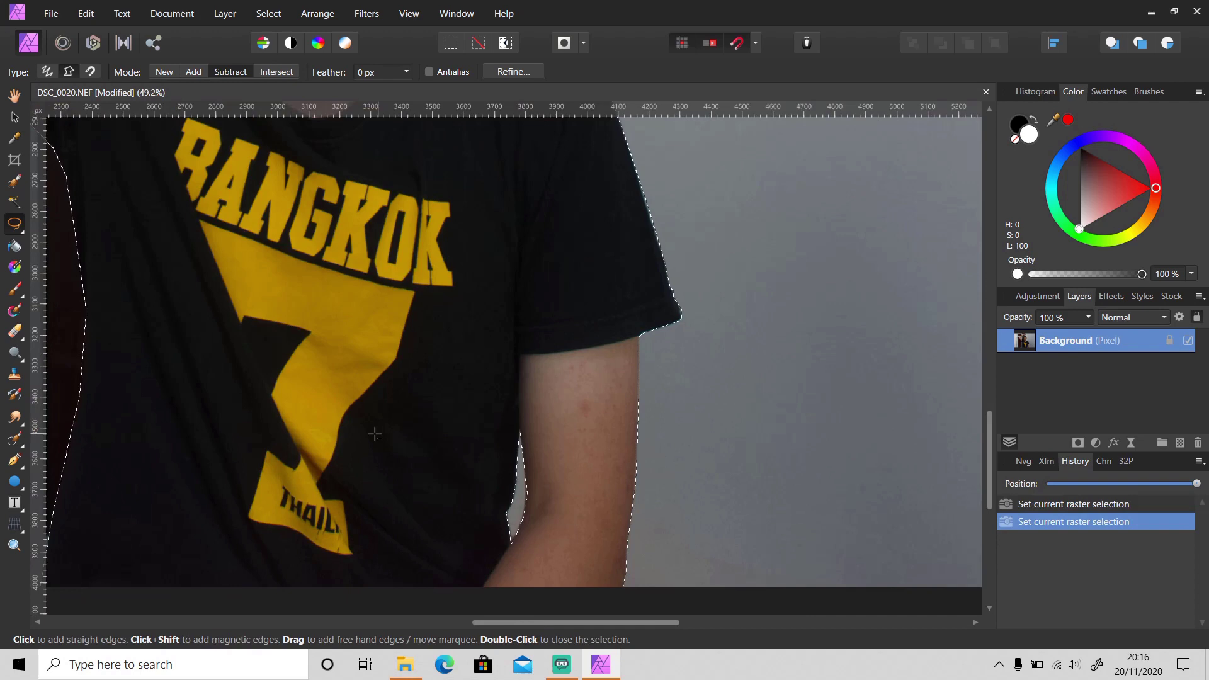
pyautogui.scroll(-1, 364, 419)
pyautogui.moveTo(558, 627); pyautogui.dragTo(517, 626)
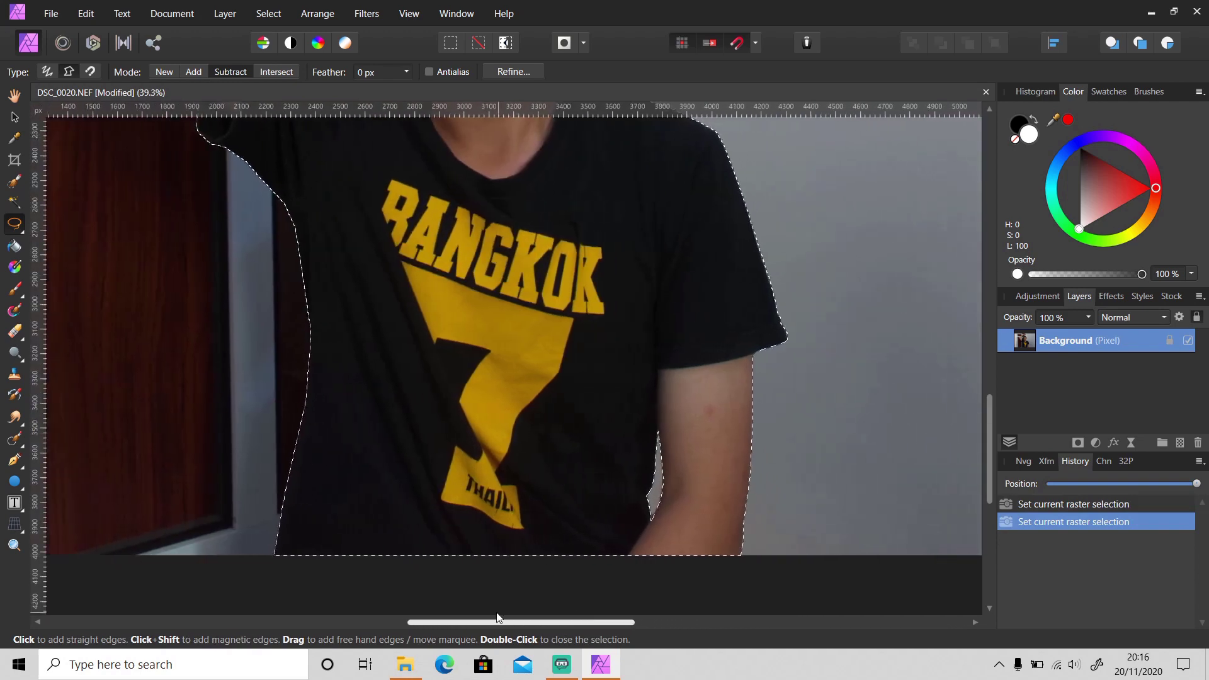
pyautogui.scroll(-1, 441, 452)
pyautogui.scroll(-3, 441, 452)
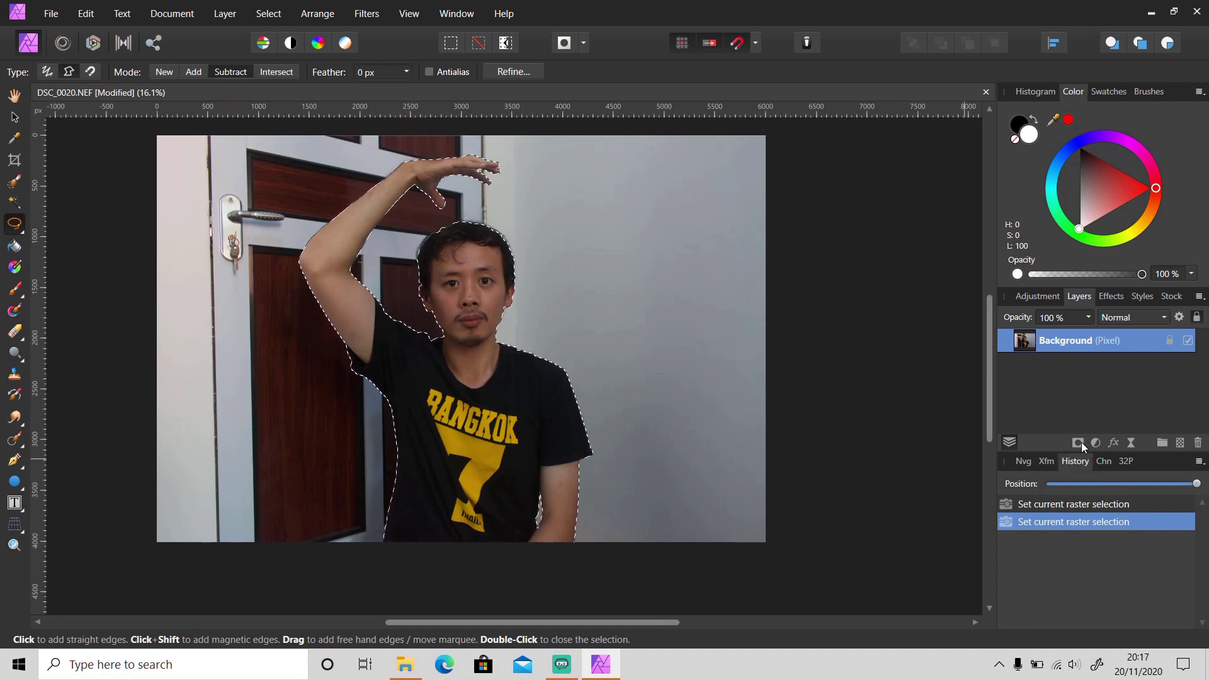
# - Mask the person onto transparency, deselect, and duplicate the Background layer
pyautogui.click(1081, 443)
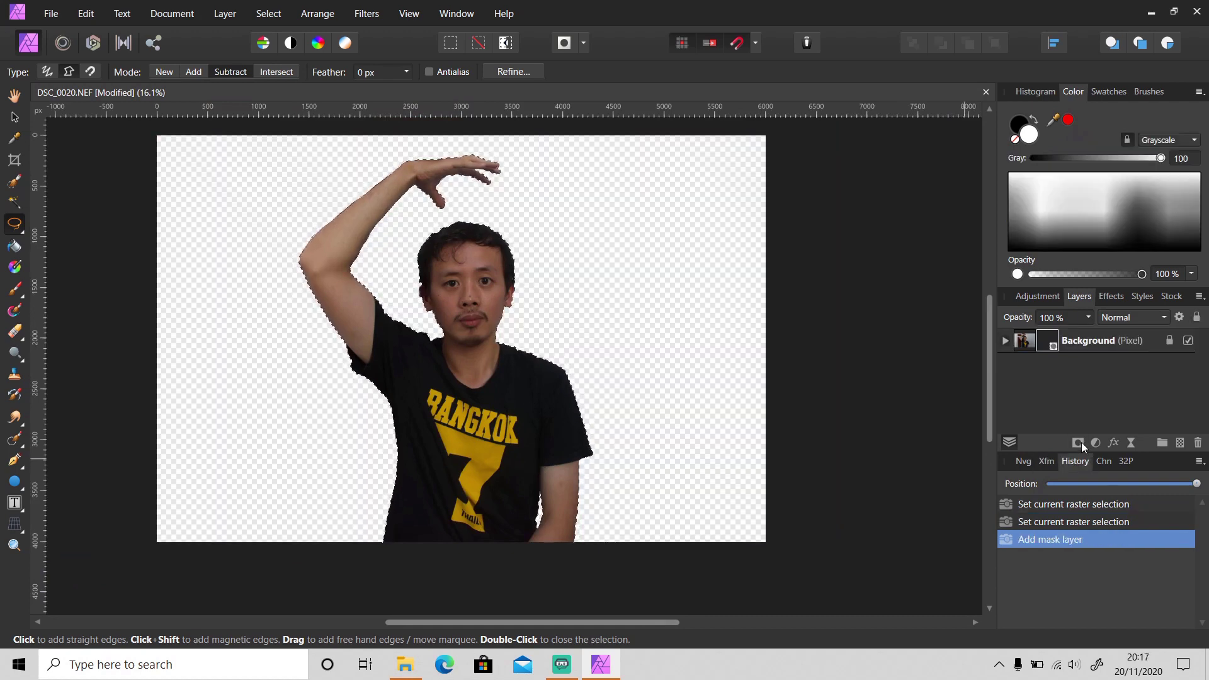
pyautogui.hotkey('ctrl', 'd')
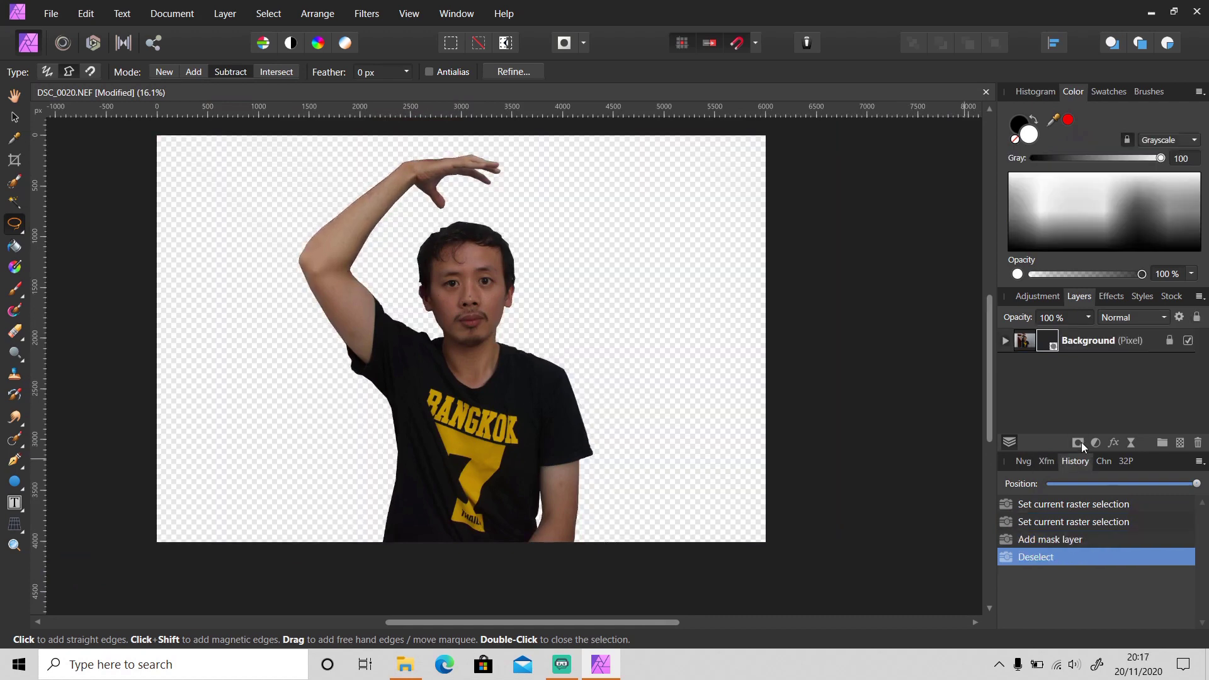
pyautogui.click(1108, 340)
pyautogui.hotkey('ctrl', 'j')
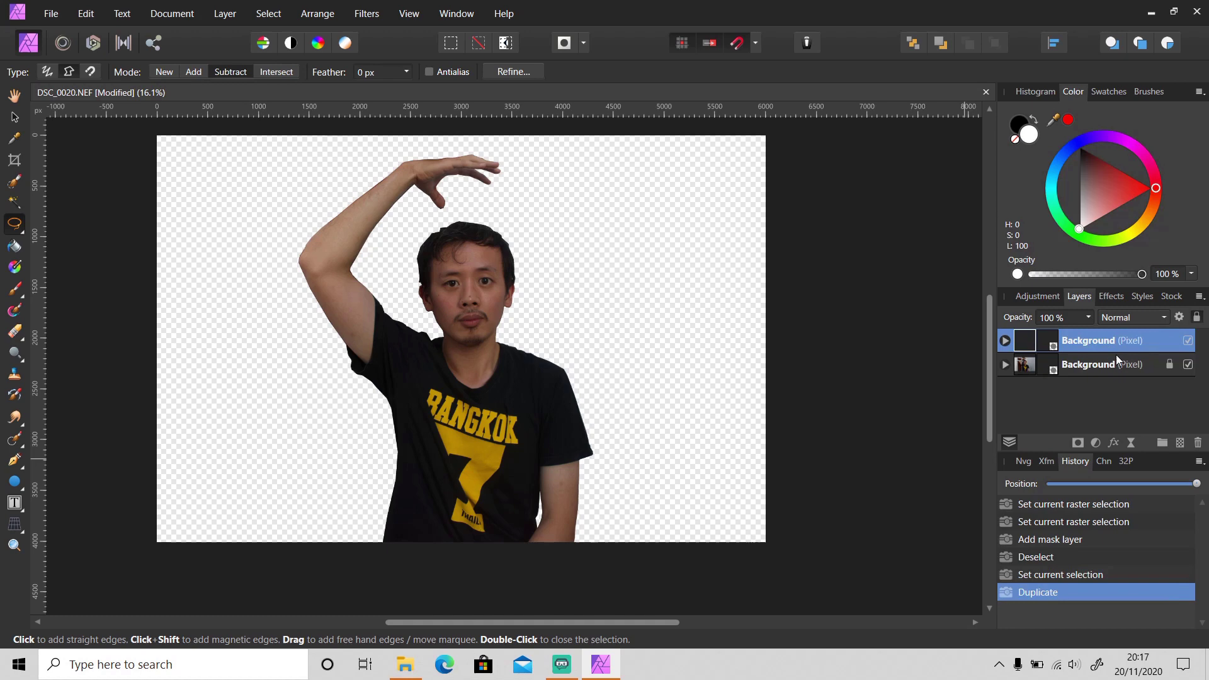
# - Rename the lower Background layer to 'Backup'
pyautogui.doubleClick(1111, 365)
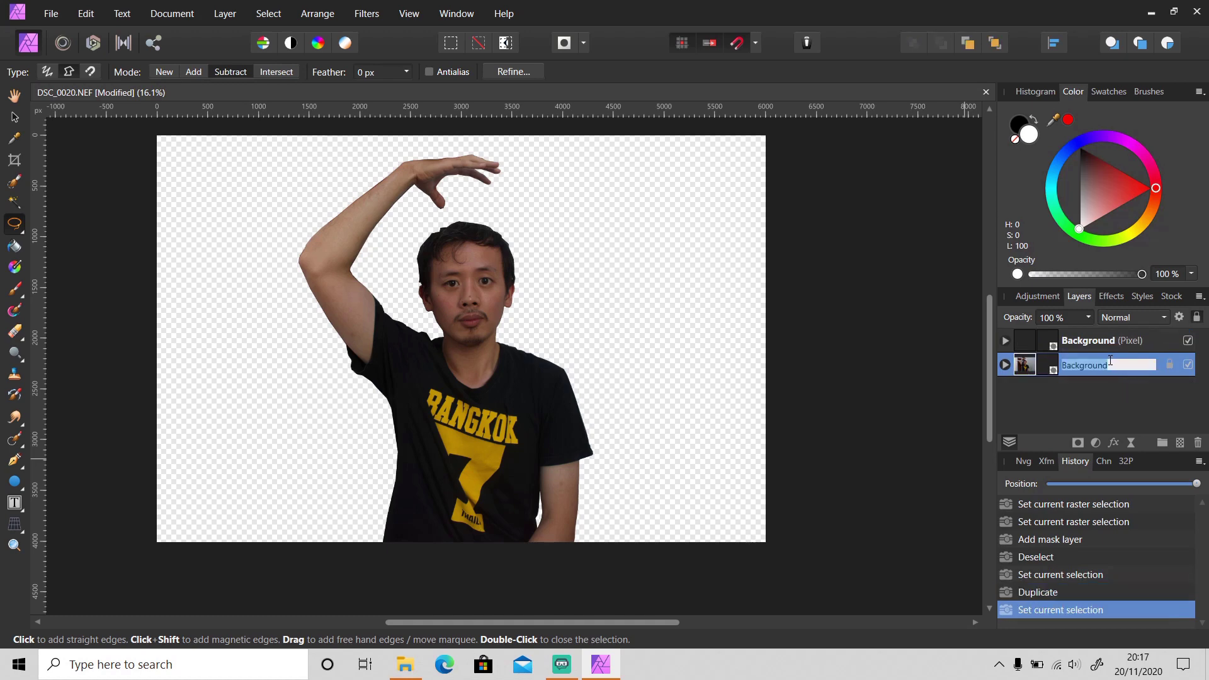
pyautogui.write('Backup')
pyautogui.press('Return')
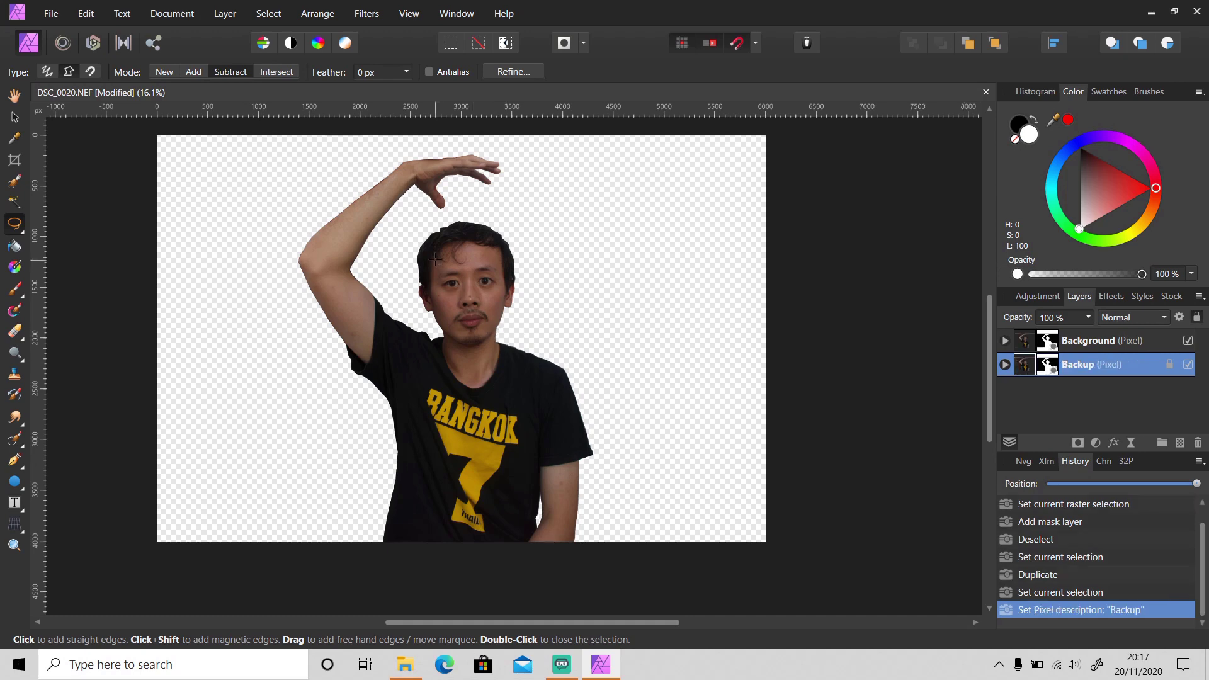
pyautogui.keyDown('ctrl'); pyautogui.scroll(3, 435, 259); pyautogui.keyUp('ctrl')
pyautogui.scroll(1, 500, 289)
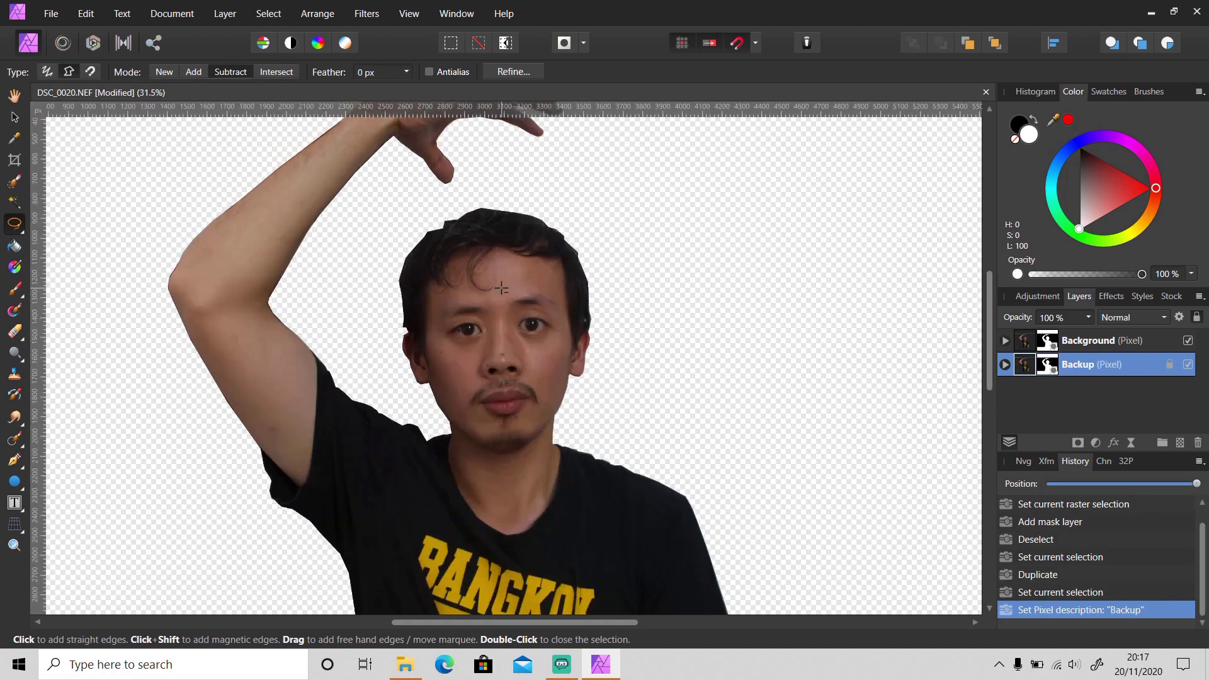
# - Duplicate the top Background layer, hide the lower copy and Backup, and select the new copy
pyautogui.click(1113, 345)
pyautogui.hotkey('ctrl', 'j')
pyautogui.click(1188, 364)
pyautogui.click(1187, 388)
pyautogui.click(1095, 340)
pyautogui.keyDown('ctrl'); pyautogui.scroll(-2, 587, 385); pyautogui.keyUp('ctrl')
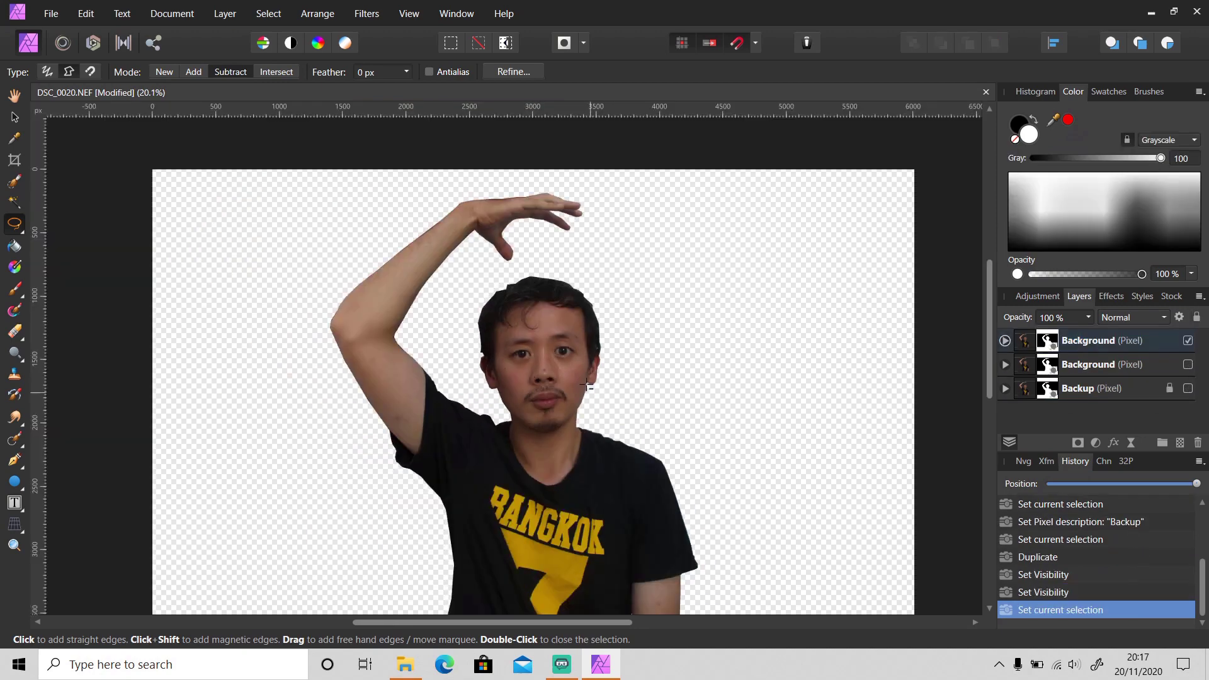
# - Lasso the hair, delete the face, refine the hair edges, then show the cut-out person again
pyautogui.click(155, 68)
pyautogui.click(507, 270)
pyautogui.keyDown('ctrl'); pyautogui.scroll(4, 602, 219); pyautogui.keyUp('ctrl')
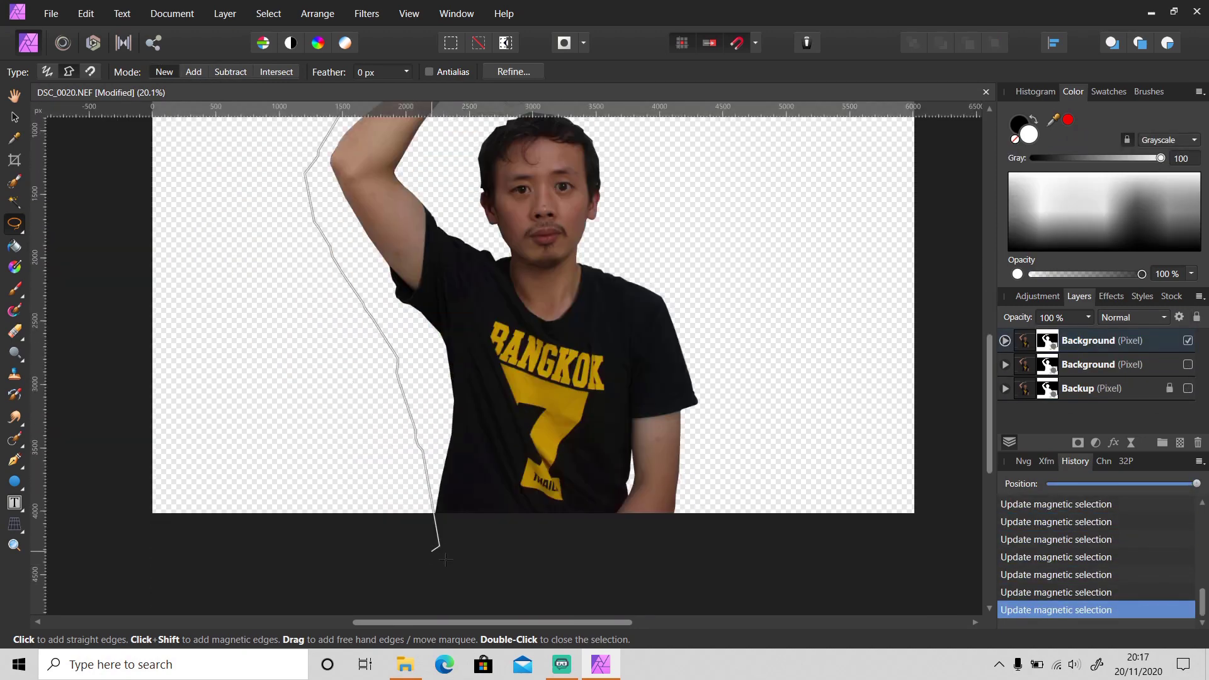
pyautogui.scroll(6, 603, 219)
pyautogui.scroll(2, 575, 248)
pyautogui.moveTo(575, 248)
pyautogui.mouseDown()
pyautogui.moveTo(558, 224)
pyautogui.moveTo(315, 315)
pyautogui.moveTo(333, 347)
pyautogui.moveTo(331, 294)
pyautogui.moveTo(290, 348)
pyautogui.moveTo(273, 437)
pyautogui.mouseUp()
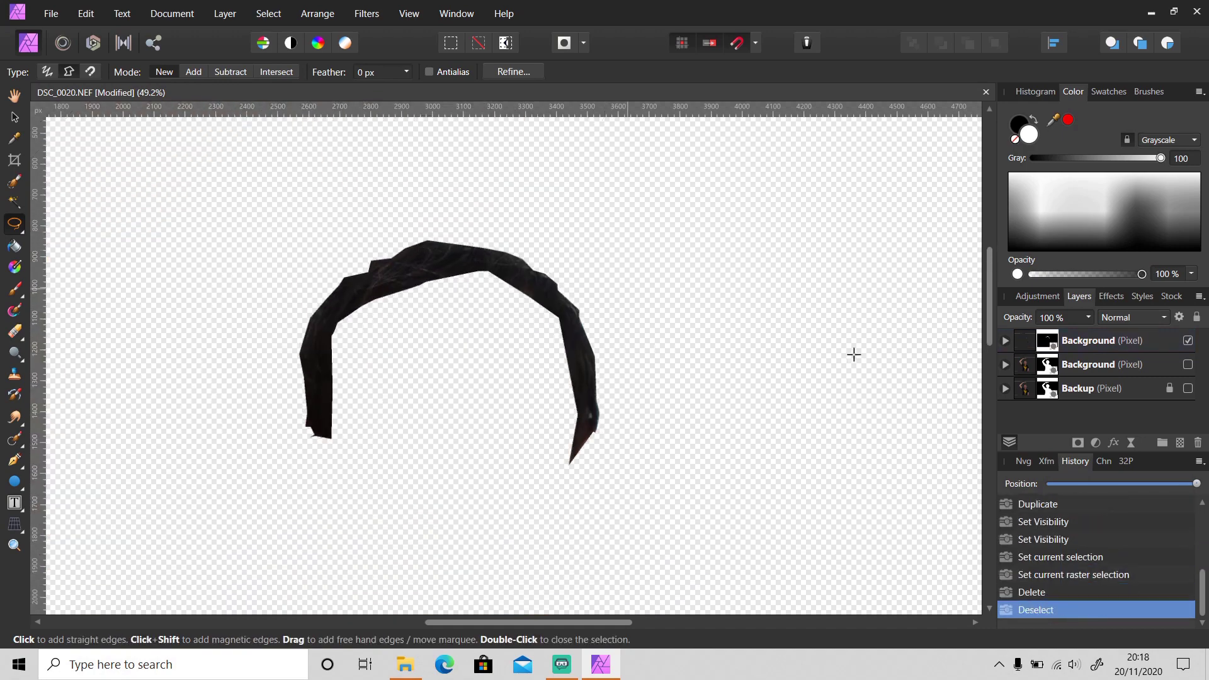
pyautogui.hotkey('ctrl', 'alt', 'r')
pyautogui.moveTo(315, 432)
pyautogui.mouseDown()
pyautogui.moveTo(397, 256)
pyautogui.moveTo(576, 296)
pyautogui.moveTo(600, 441)
pyautogui.mouseUp()
pyautogui.click(871, 576)
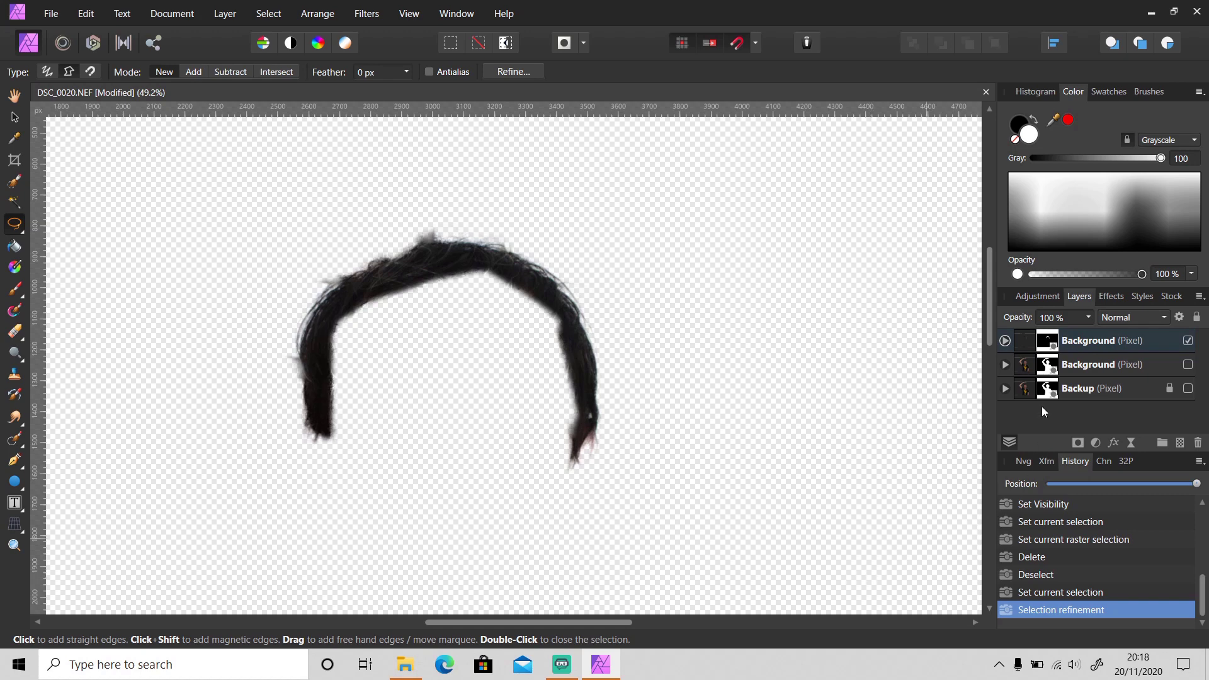
pyautogui.click(1188, 365)
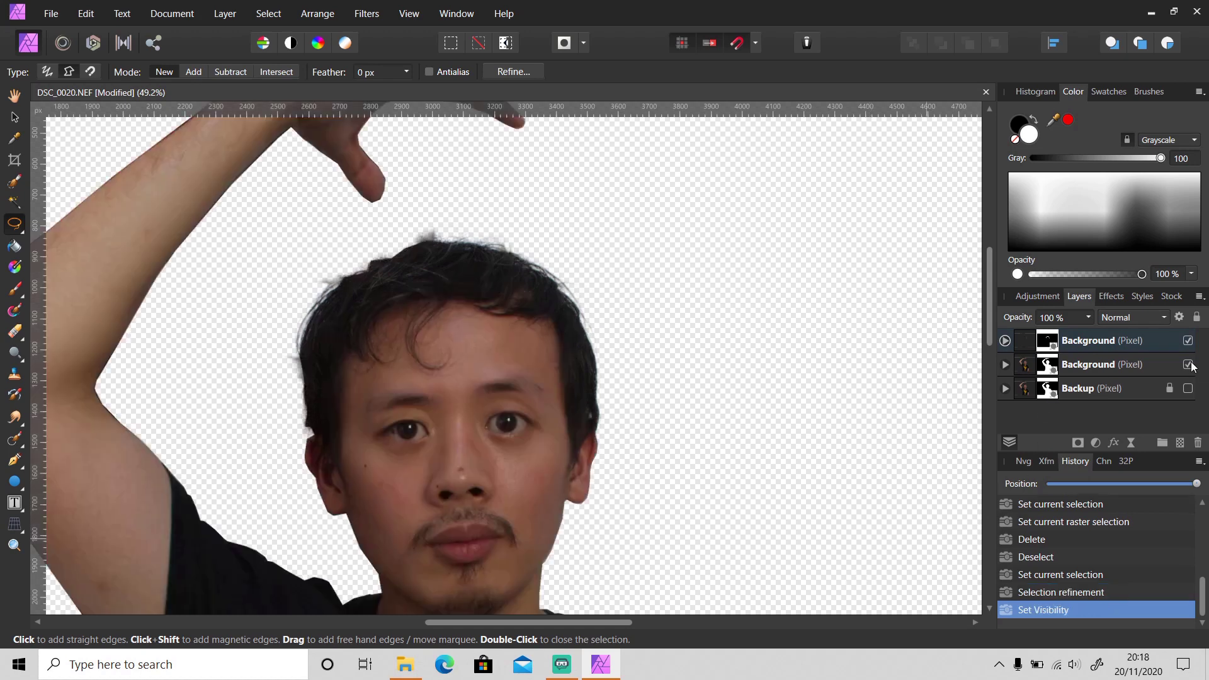
# - Release the hair layer's mask and merge it down into the hair layer
pyautogui.rightClick(1047, 342)
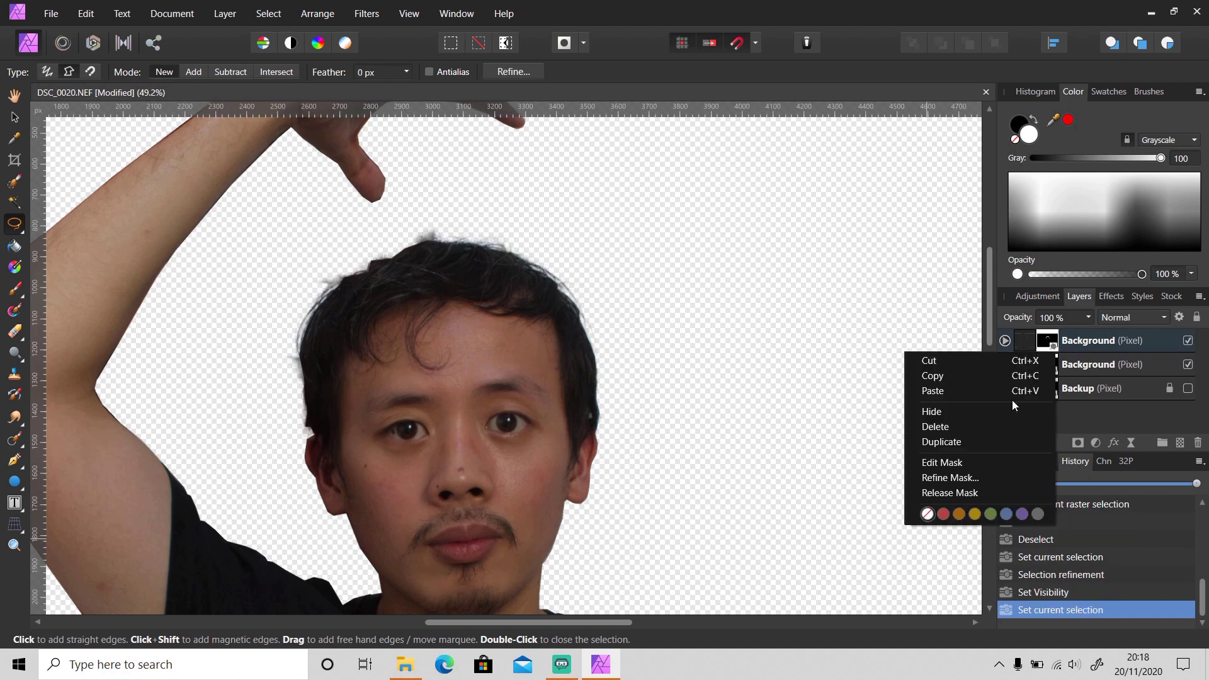
pyautogui.click(975, 491)
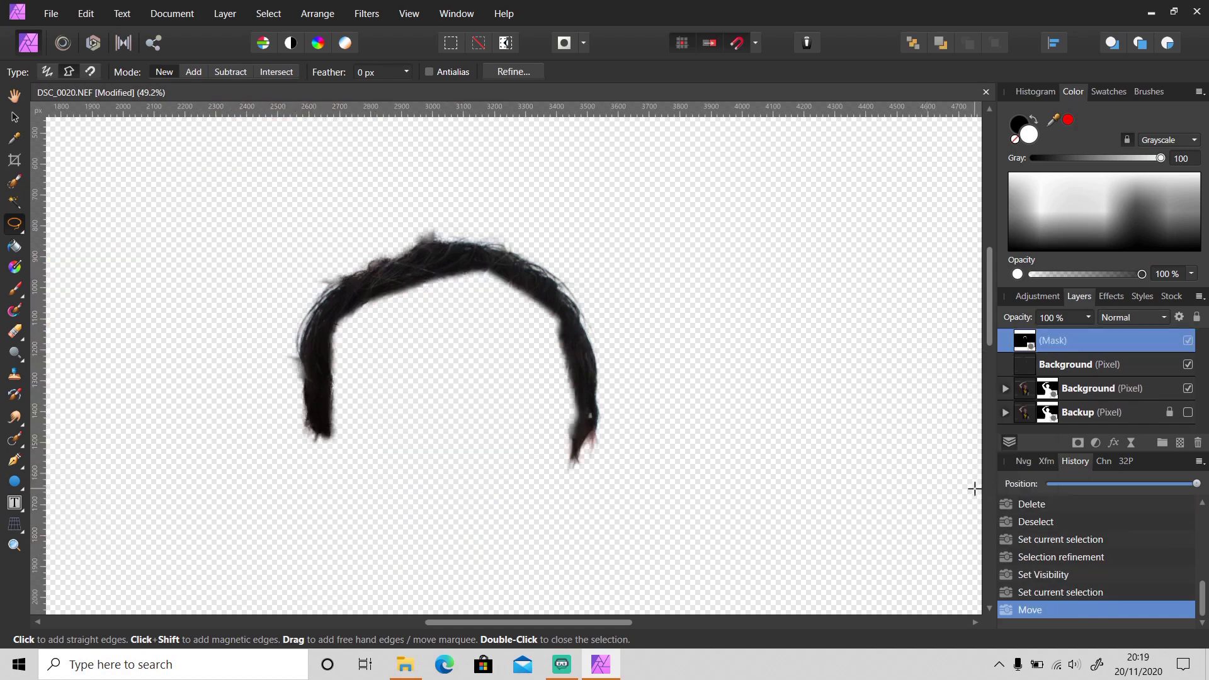
pyautogui.rightClick(1079, 341)
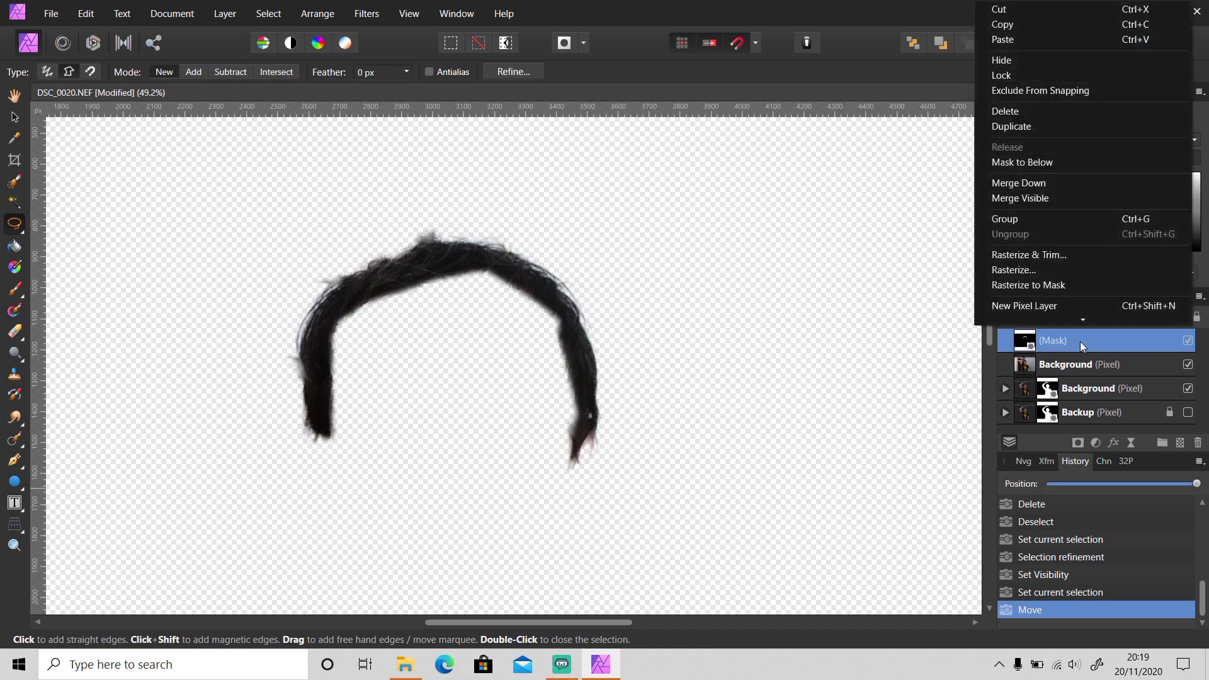
pyautogui.click(1049, 183)
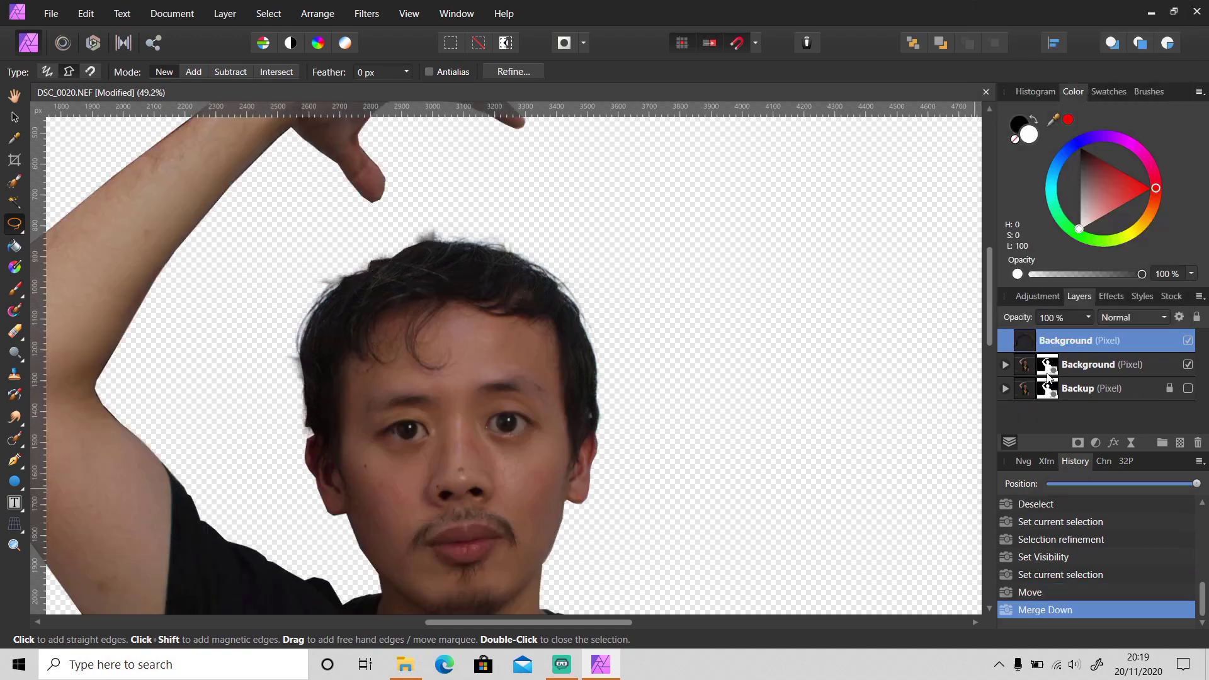
# - Release and merge the person layer's mask, then merge the hair layer down into the person
pyautogui.rightClick(1050, 370)
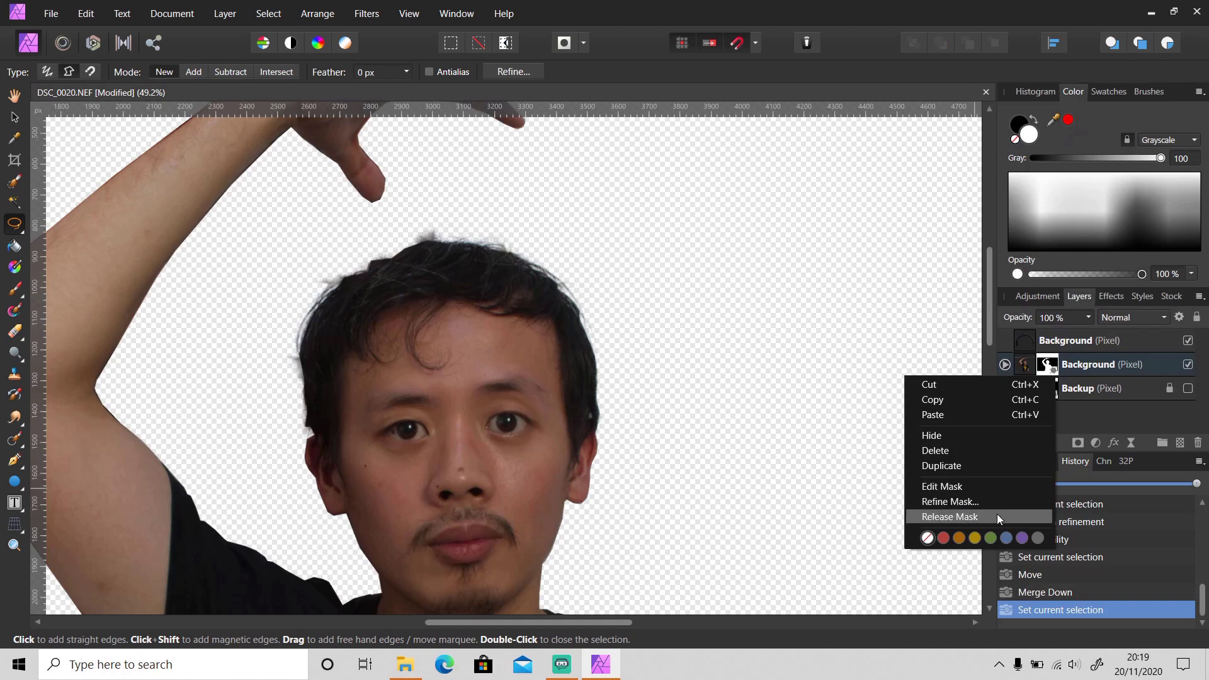
pyautogui.click(996, 517)
pyautogui.rightClick(1069, 365)
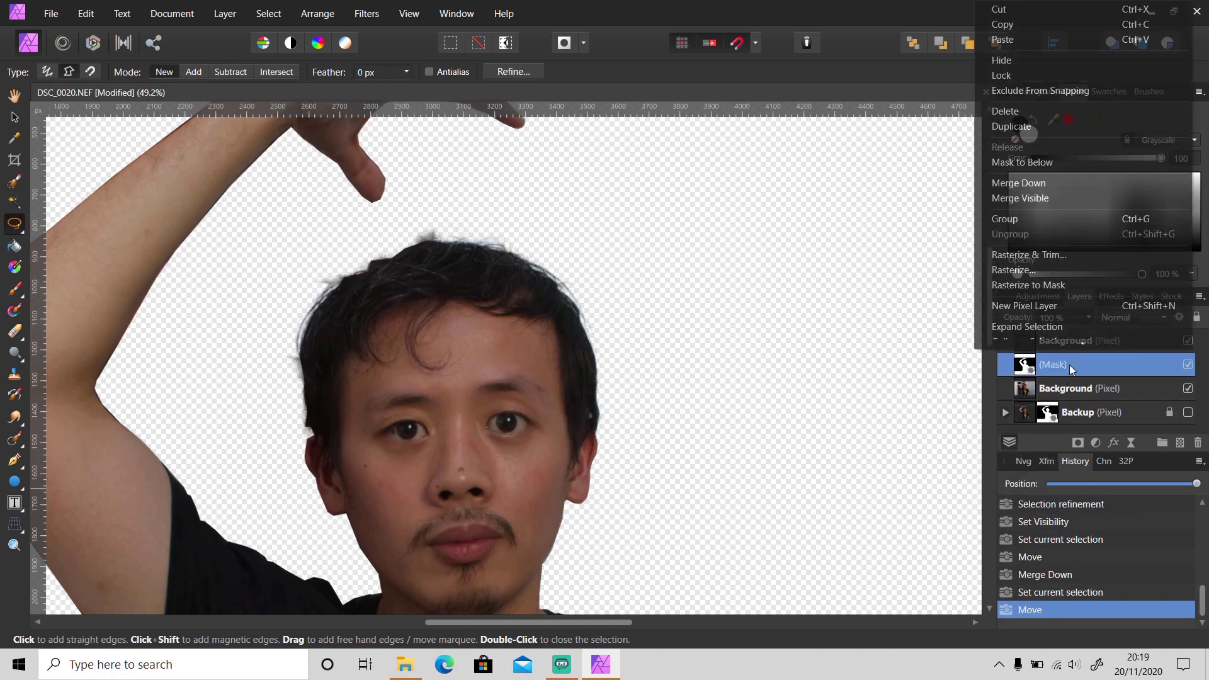
pyautogui.click(1064, 183)
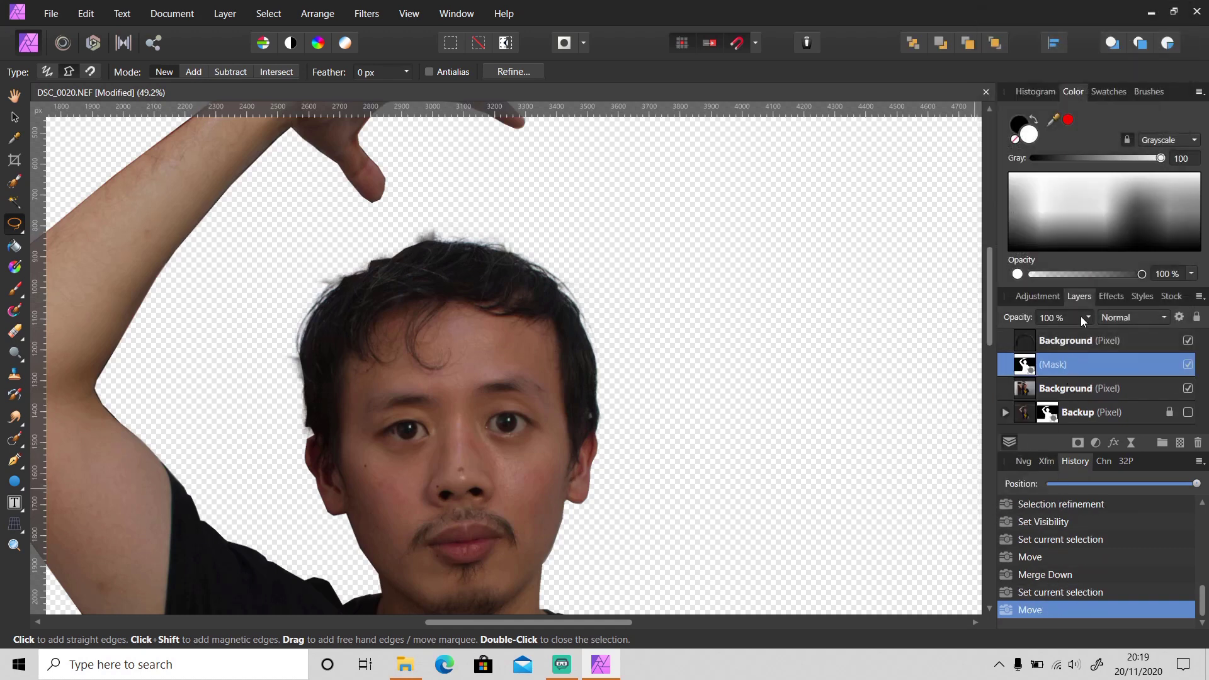
pyautogui.rightClick(1066, 342)
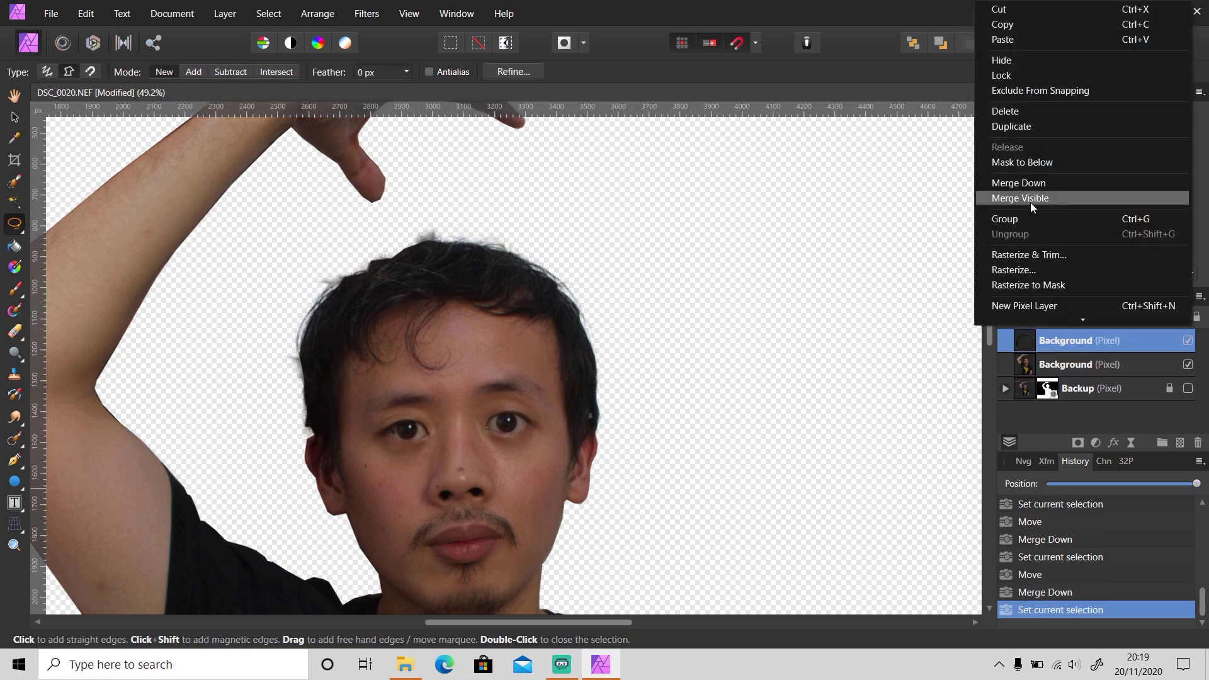
pyautogui.click(1030, 183)
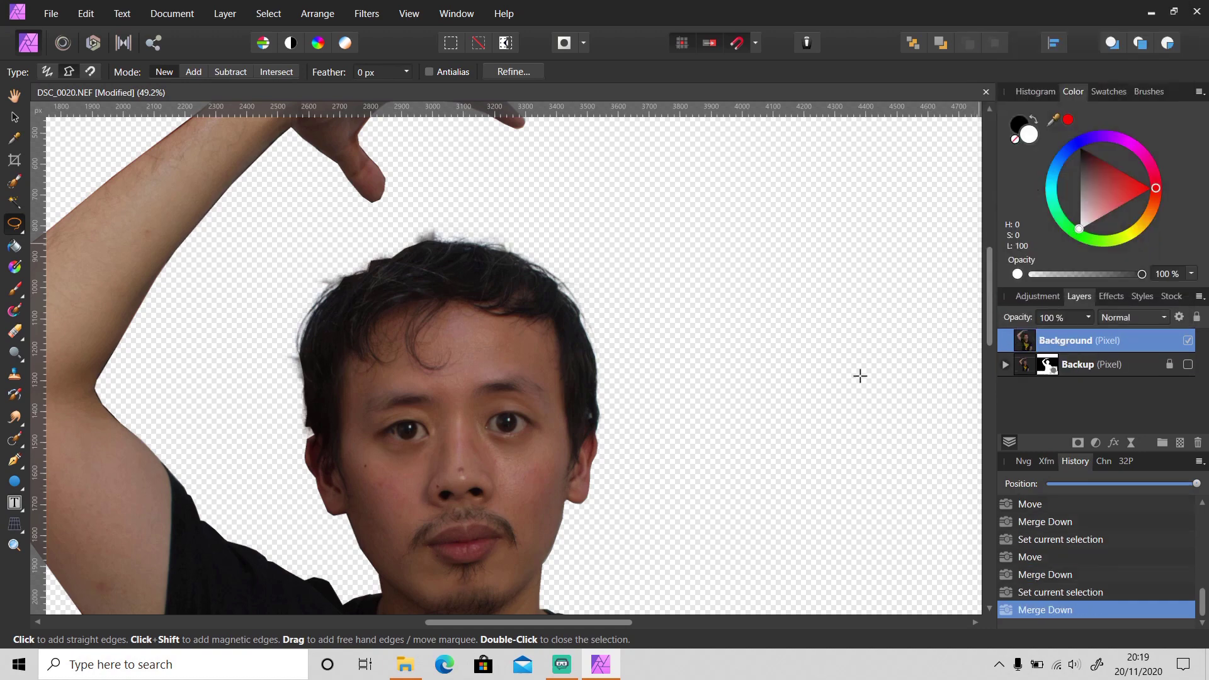
# - Pick the Ellipse Tool from the shape tools flyout and zoom in on the face
pyautogui.hscroll(-5, 912, 403)
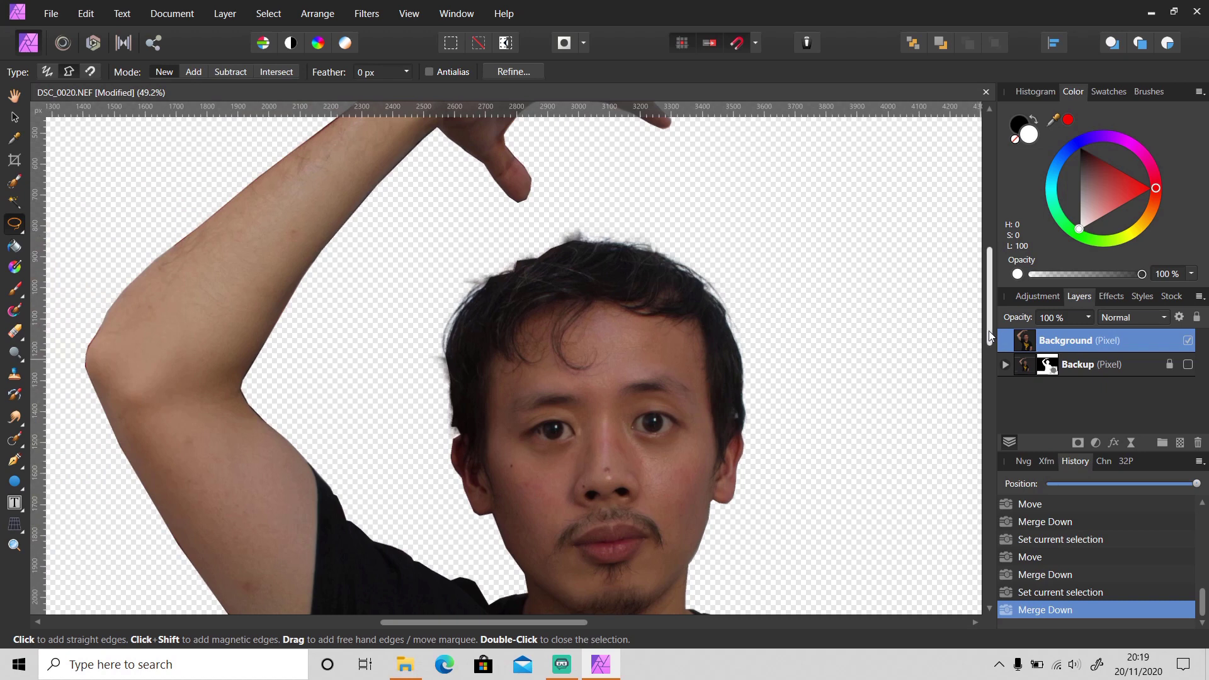
pyautogui.moveTo(989, 331); pyautogui.dragTo(987, 348)
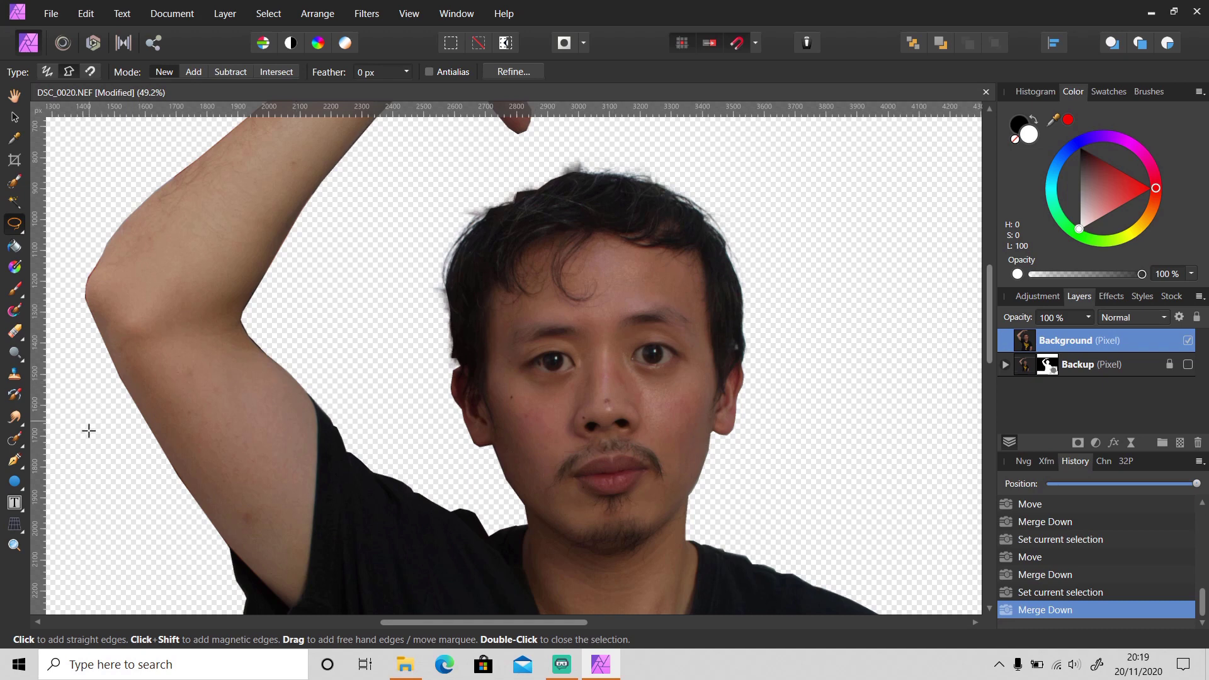
pyautogui.click(15, 482)
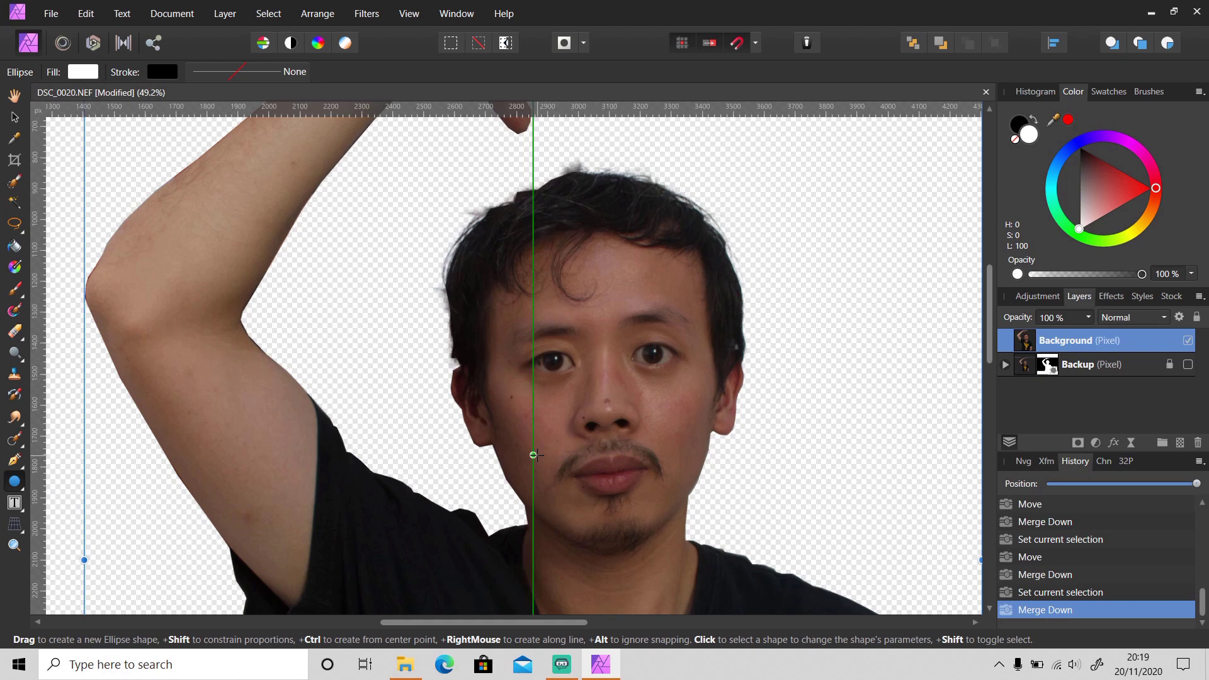
pyautogui.click(12, 483)
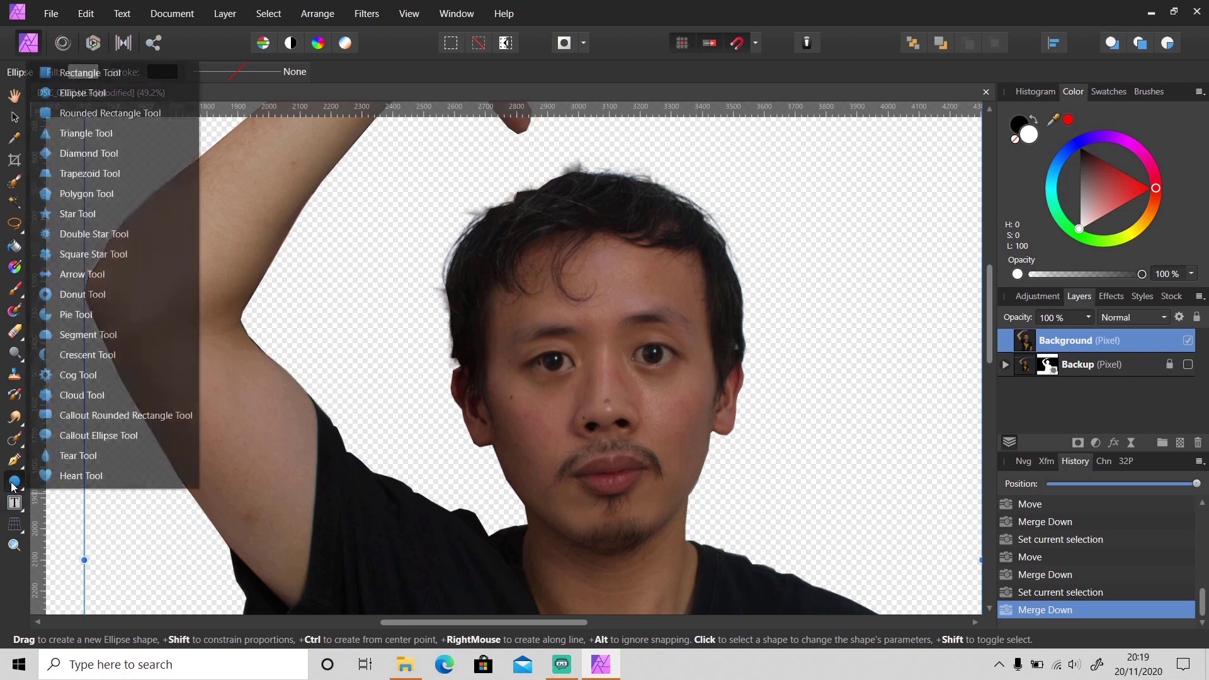
pyautogui.click(146, 88)
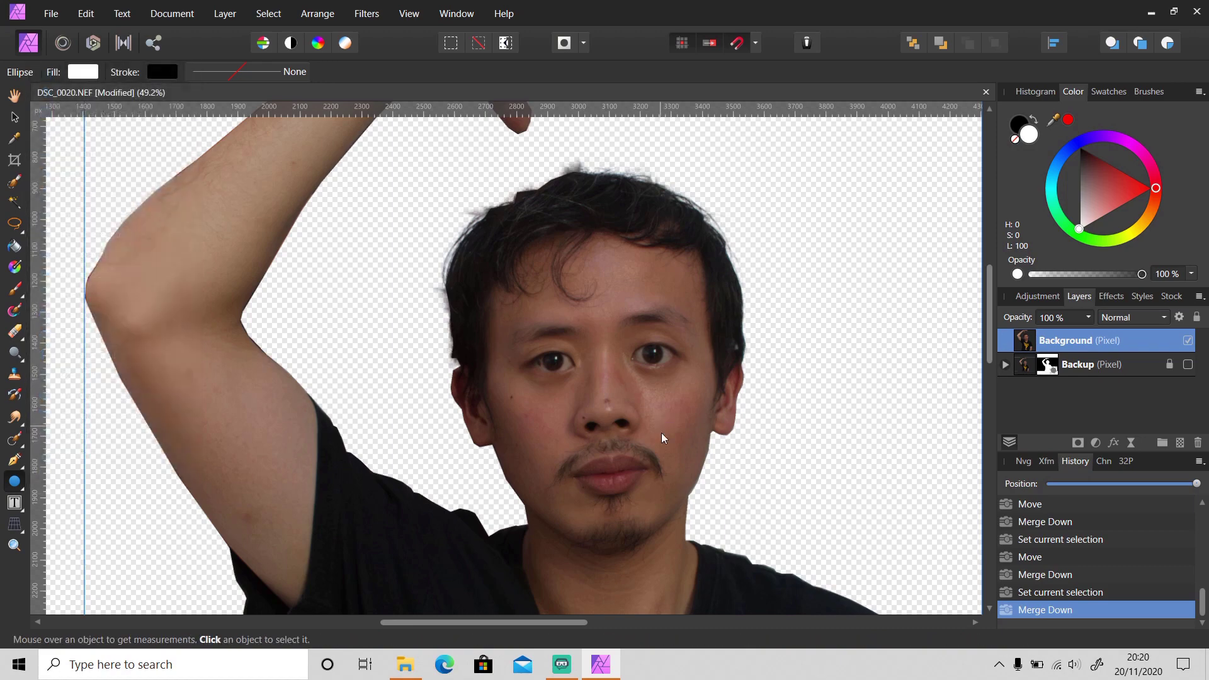
pyautogui.scroll(2, 661, 433)
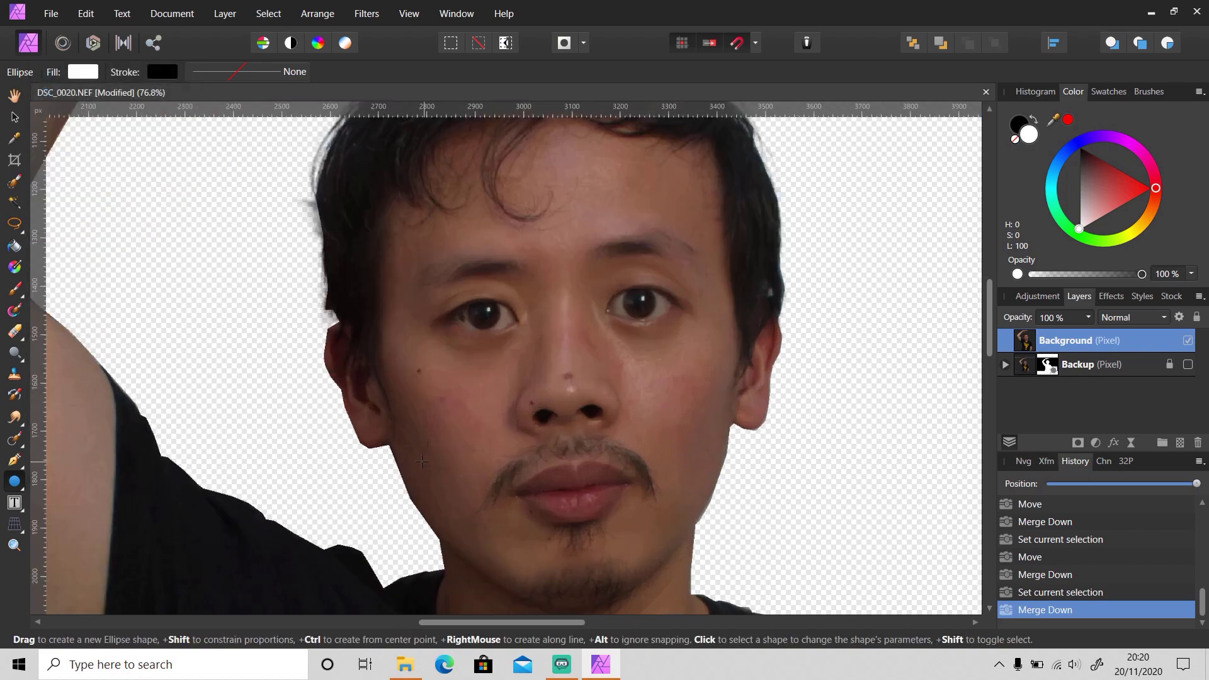
# - Draw a thin black-filled ellipse below the nose, stretched out to both cheeks
pyautogui.moveTo(404, 464); pyautogui.dragTo(724, 437)
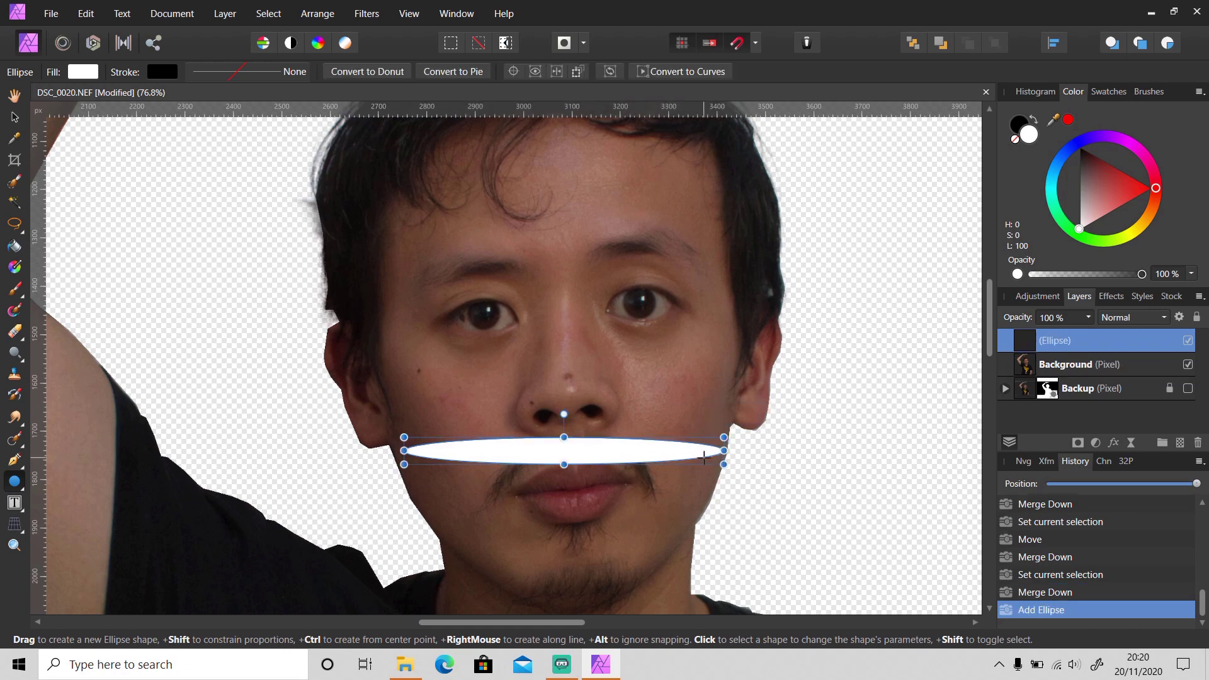
pyautogui.moveTo(1120, 183); pyautogui.dragTo(1042, 107)
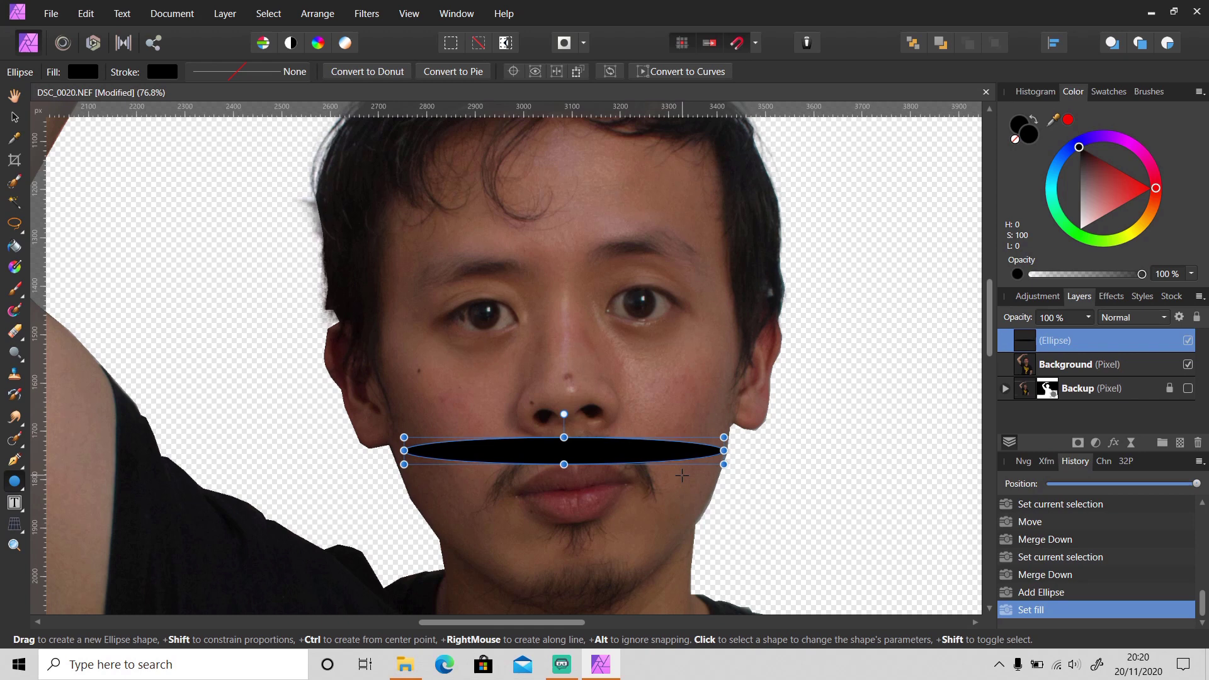
pyautogui.scroll(1, 685, 473)
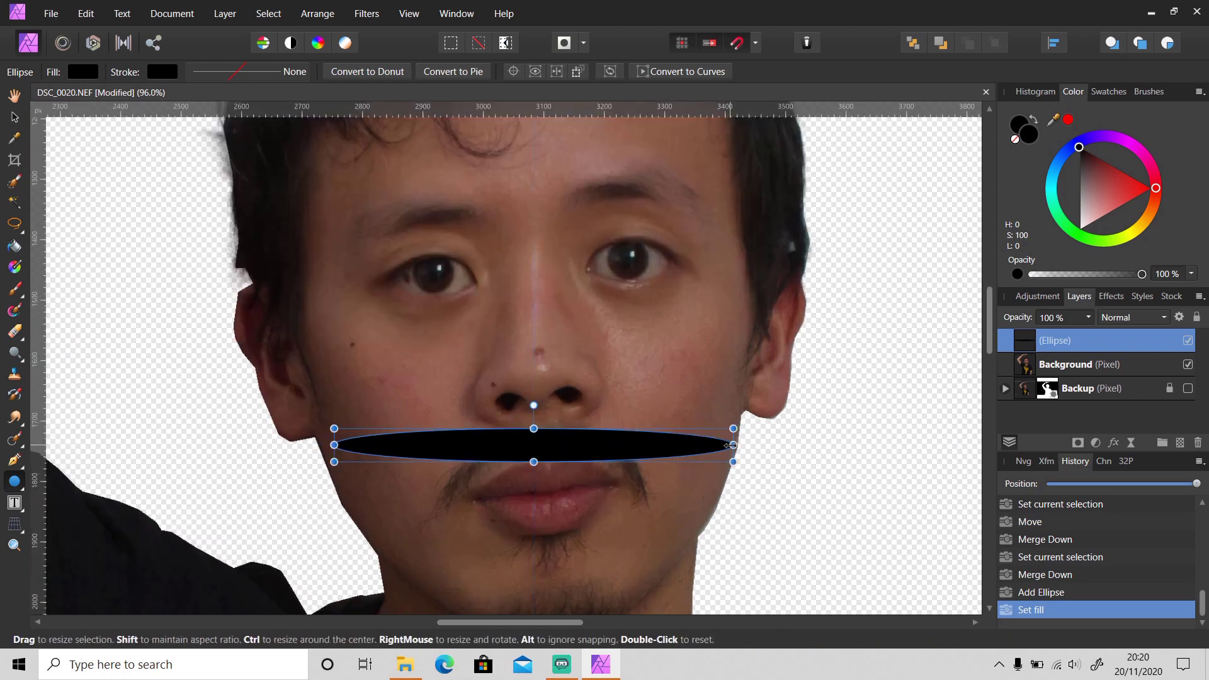
pyautogui.moveTo(731, 445); pyautogui.dragTo(739, 445)
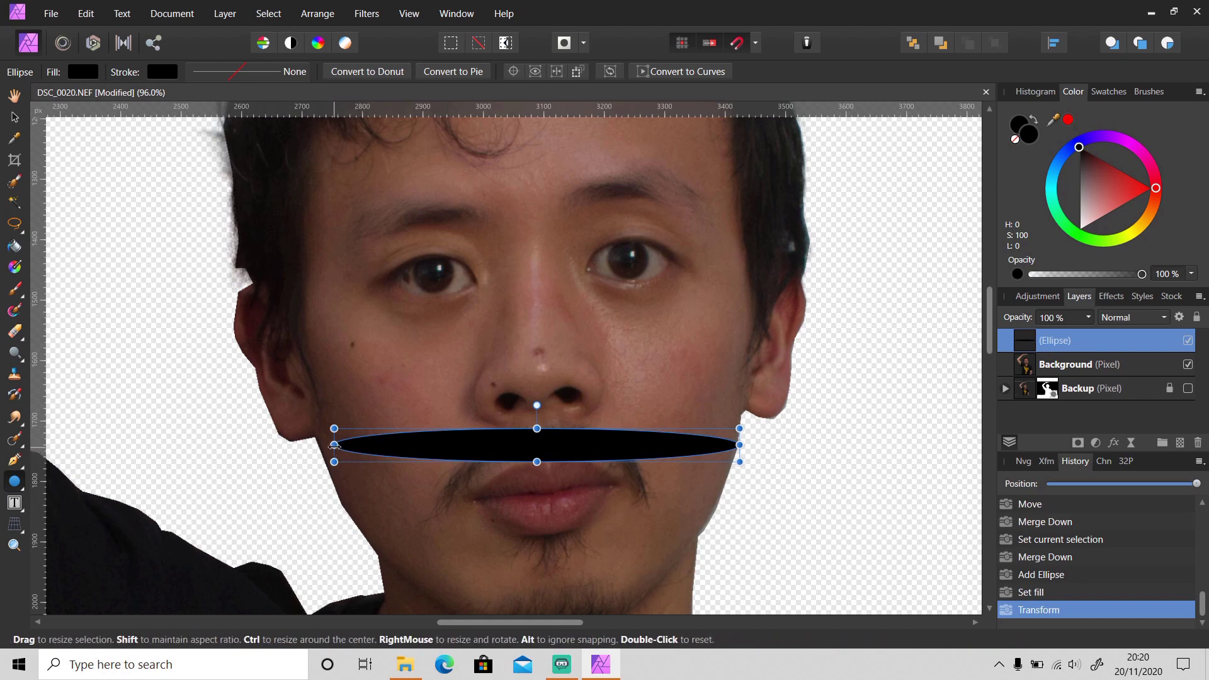
pyautogui.moveTo(327, 445); pyautogui.dragTo(319, 445)
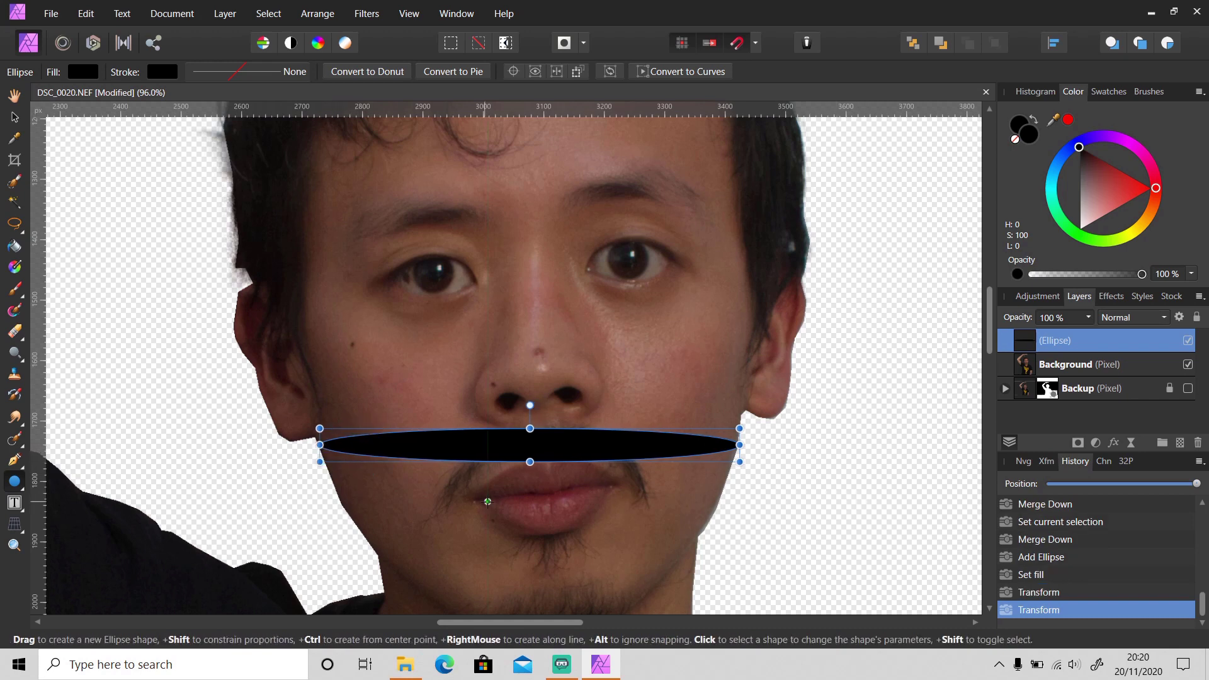
# - Nudge the ellipse into place across the upper lip with the Move tool
pyautogui.press('v')
pyautogui.click(787, 504)
pyautogui.click(586, 452)
pyautogui.moveTo(587, 450); pyautogui.dragTo(540, 451)
pyautogui.hotkey('ctrl', 'd')
pyautogui.click(540, 451)
pyautogui.click(800, 532)
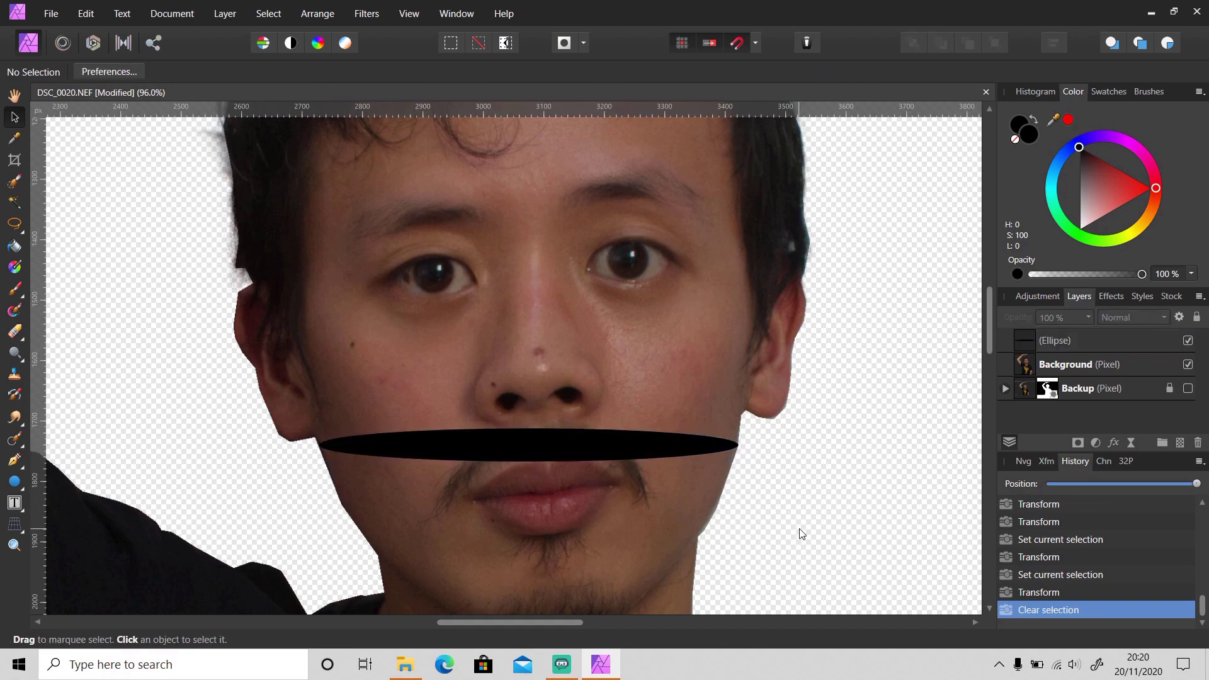
pyautogui.scroll(2, 335, 447)
pyautogui.scroll(-3, 334, 447)
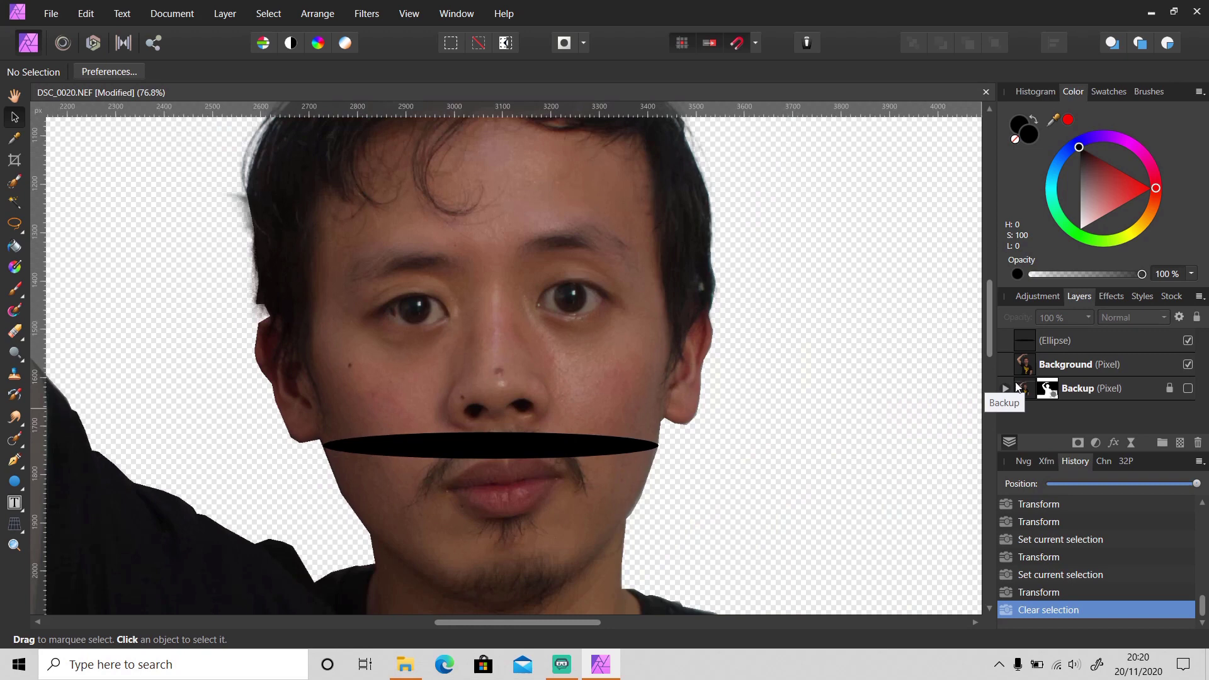
# - Ctrl-click the Ellipse layer thumbnail to select the ellipse's shape
pyautogui.press('ctrl')
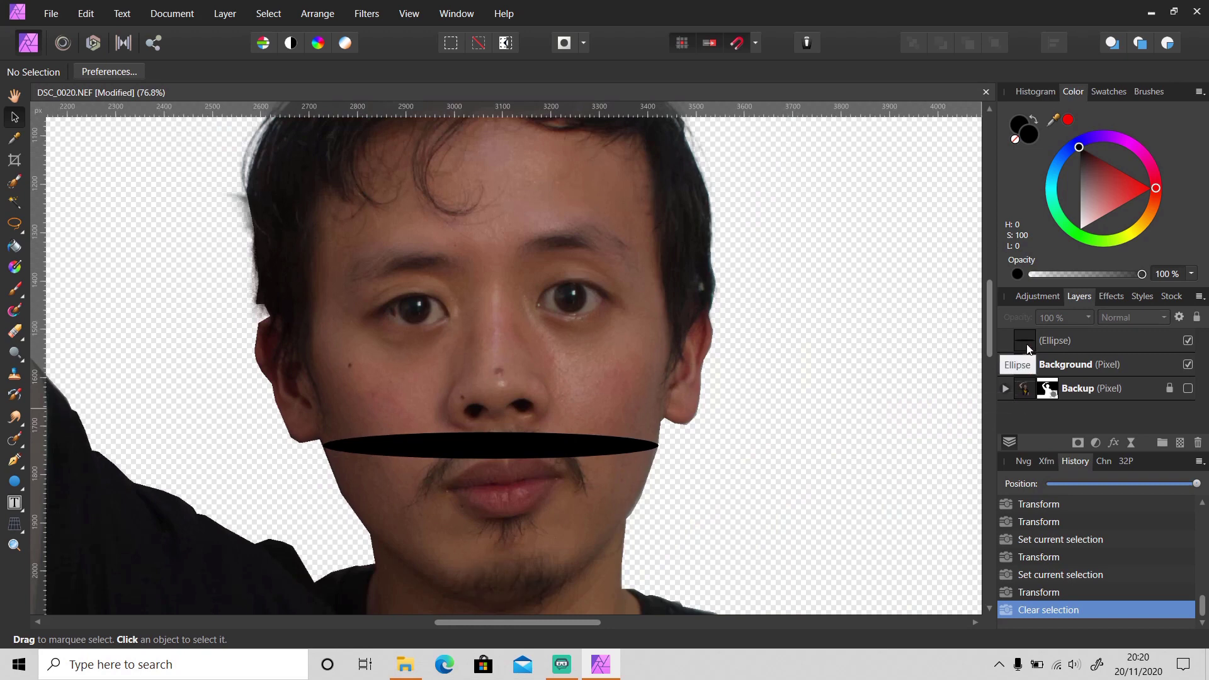
pyautogui.keyDown('ctrl'); pyautogui.click(1026, 344); pyautogui.keyUp('ctrl')
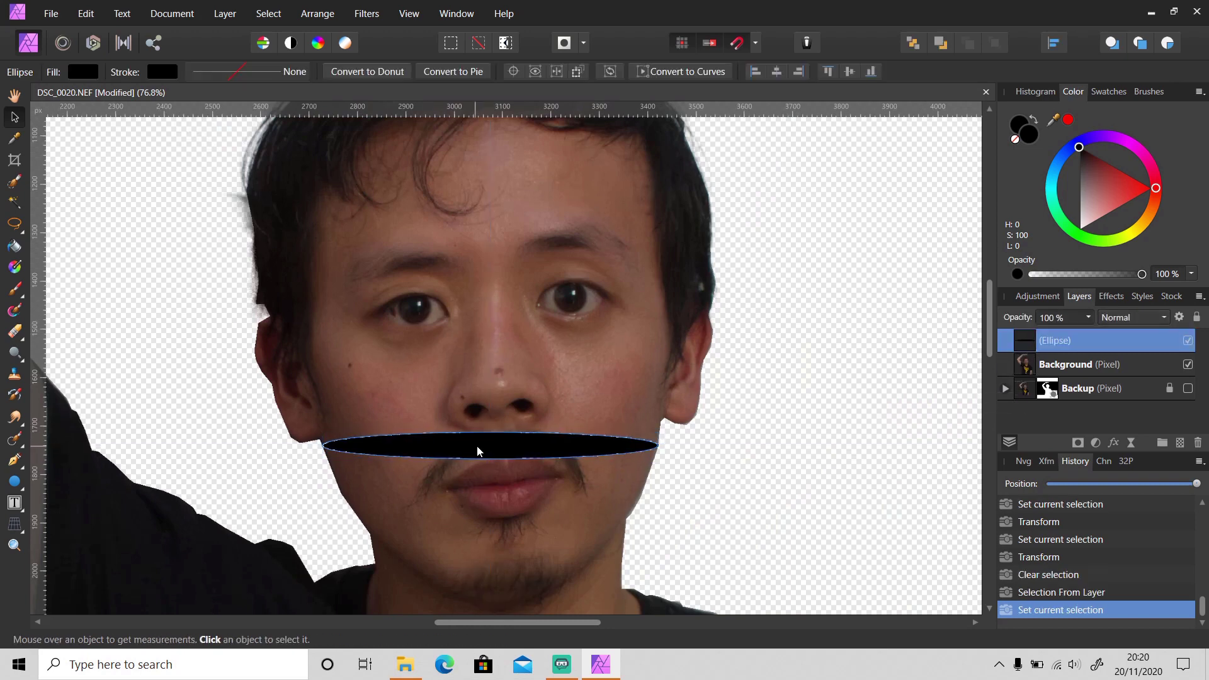
pyautogui.scroll(-3, 574, 453)
pyautogui.scroll(2, 575, 450)
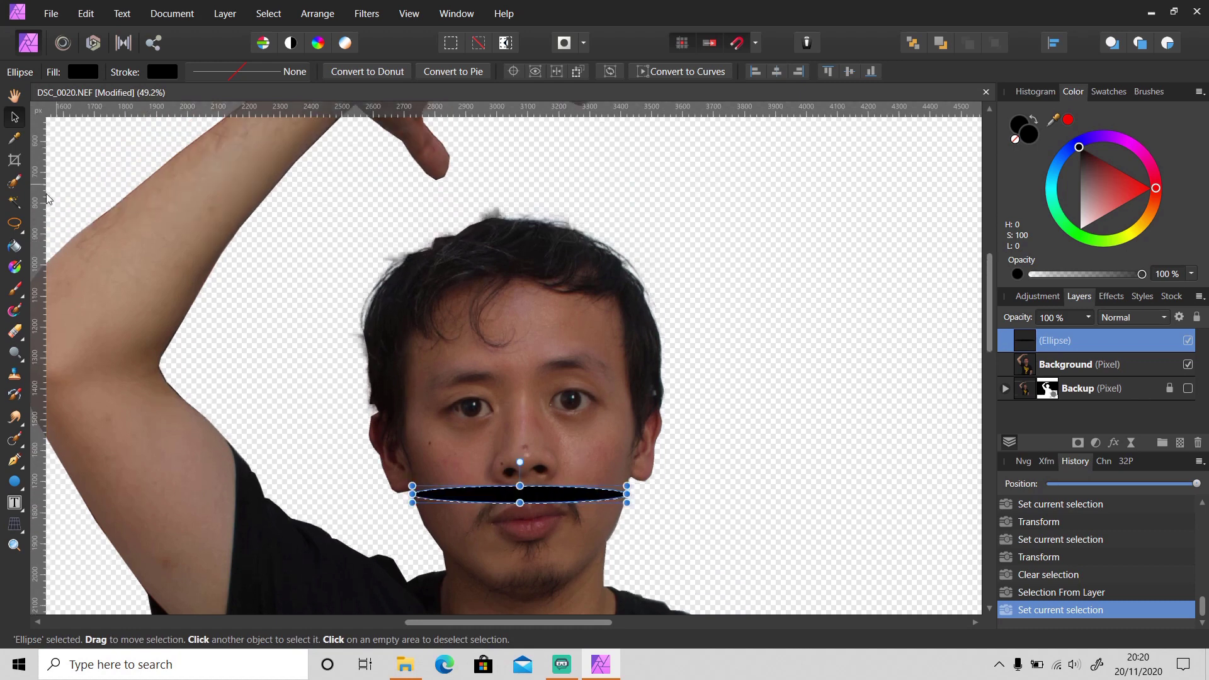
# - Add a rectangular marquee over the head above the ellipse, then target the Background layer
pyautogui.click(14, 229)
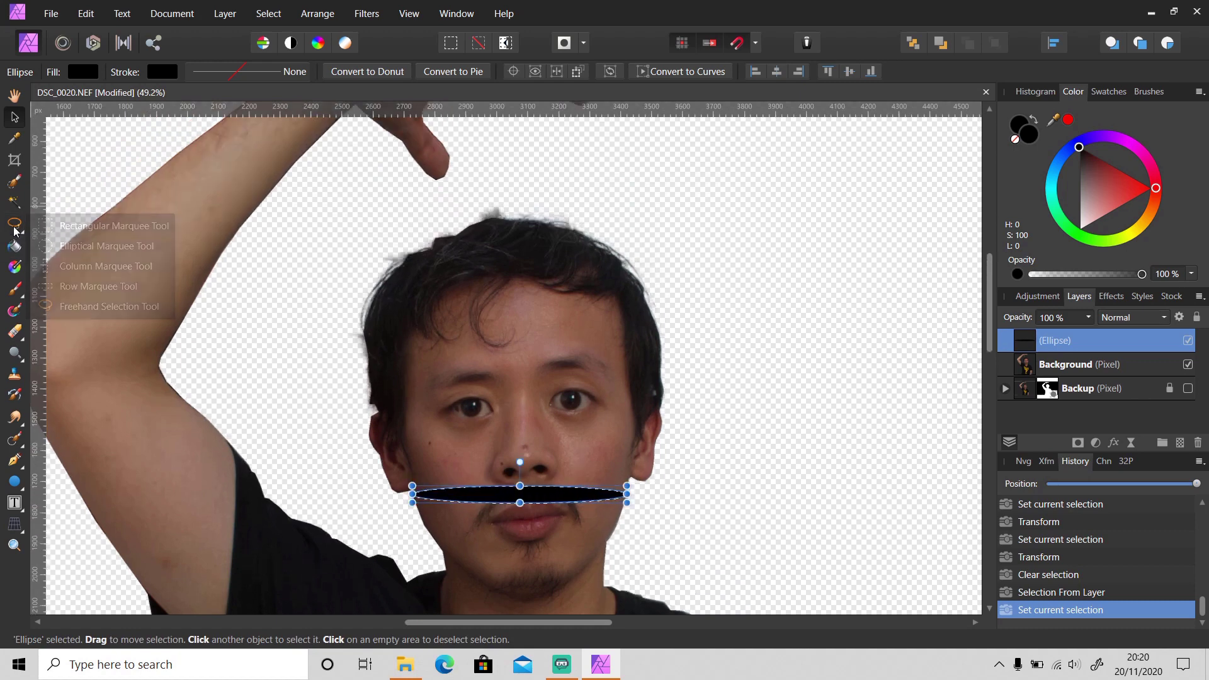
pyautogui.click(57, 225)
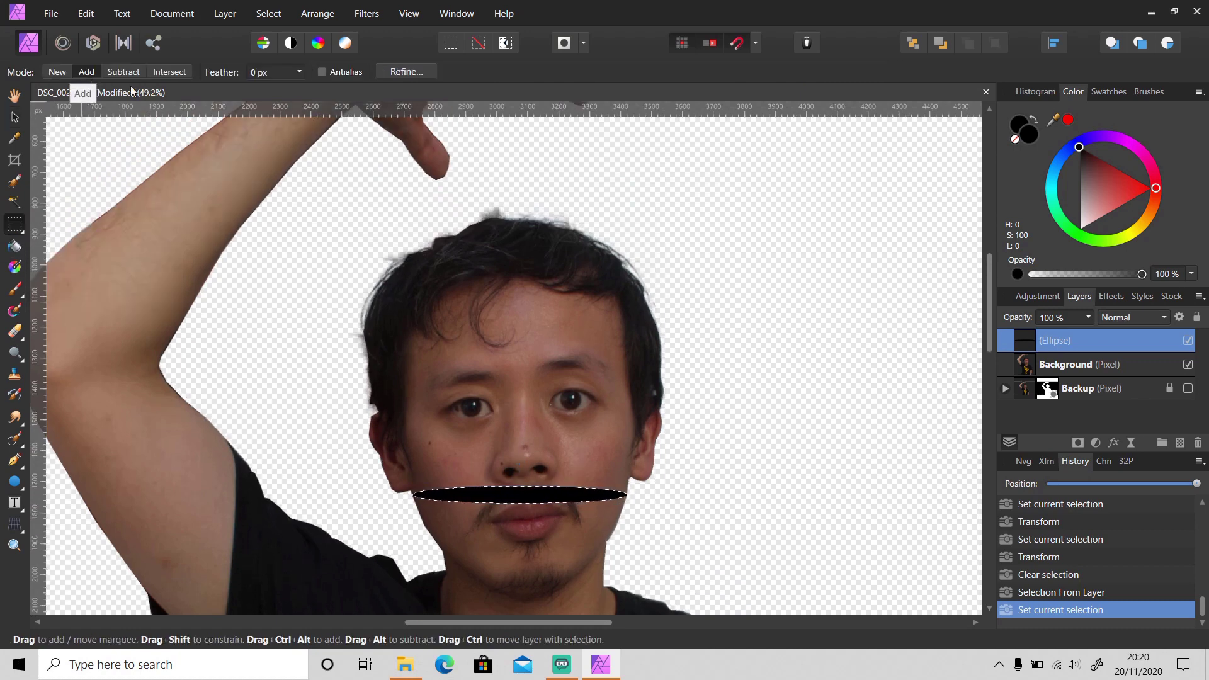
pyautogui.click(86, 75)
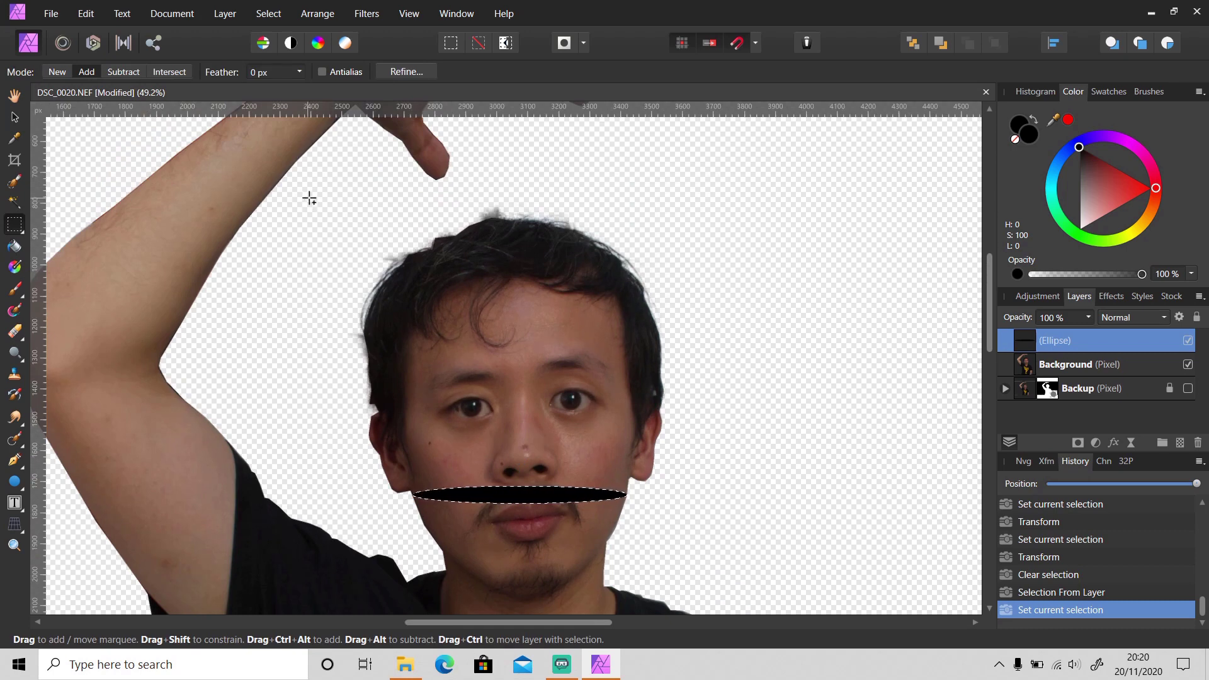
pyautogui.moveTo(306, 200); pyautogui.dragTo(759, 495)
pyautogui.click(1078, 364)
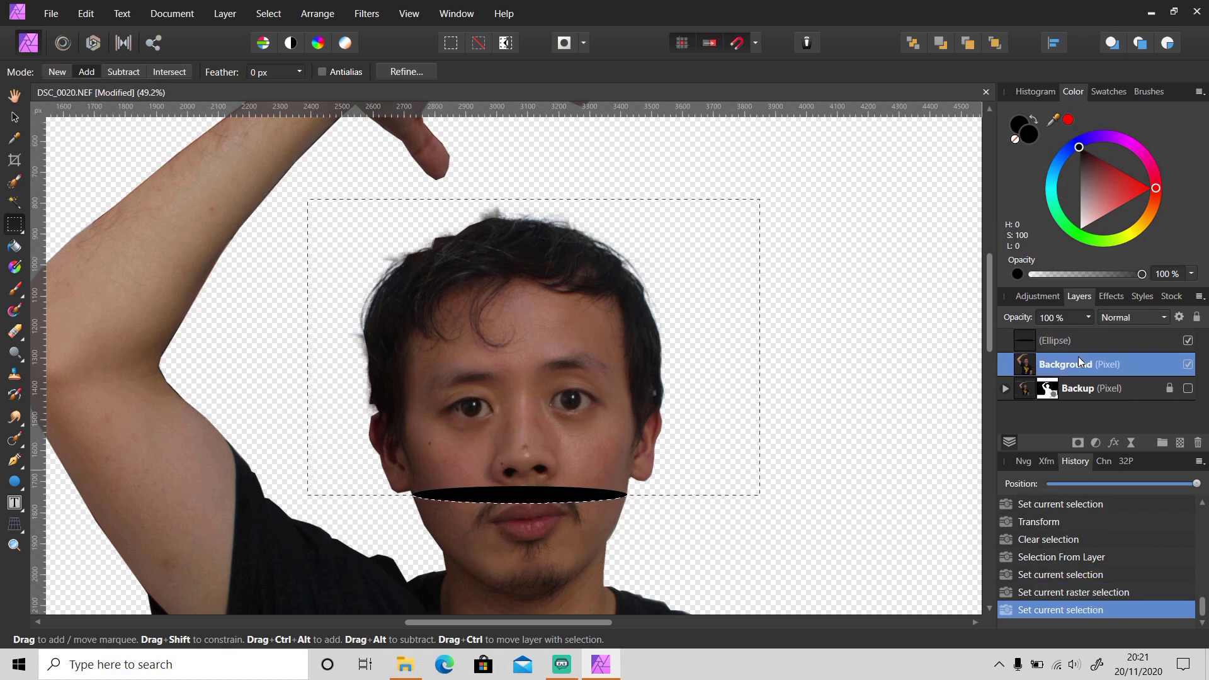
# - Cut the top of the head and paste it as its own layer, then deselect
pyautogui.hotkey('ctrl', 'x')
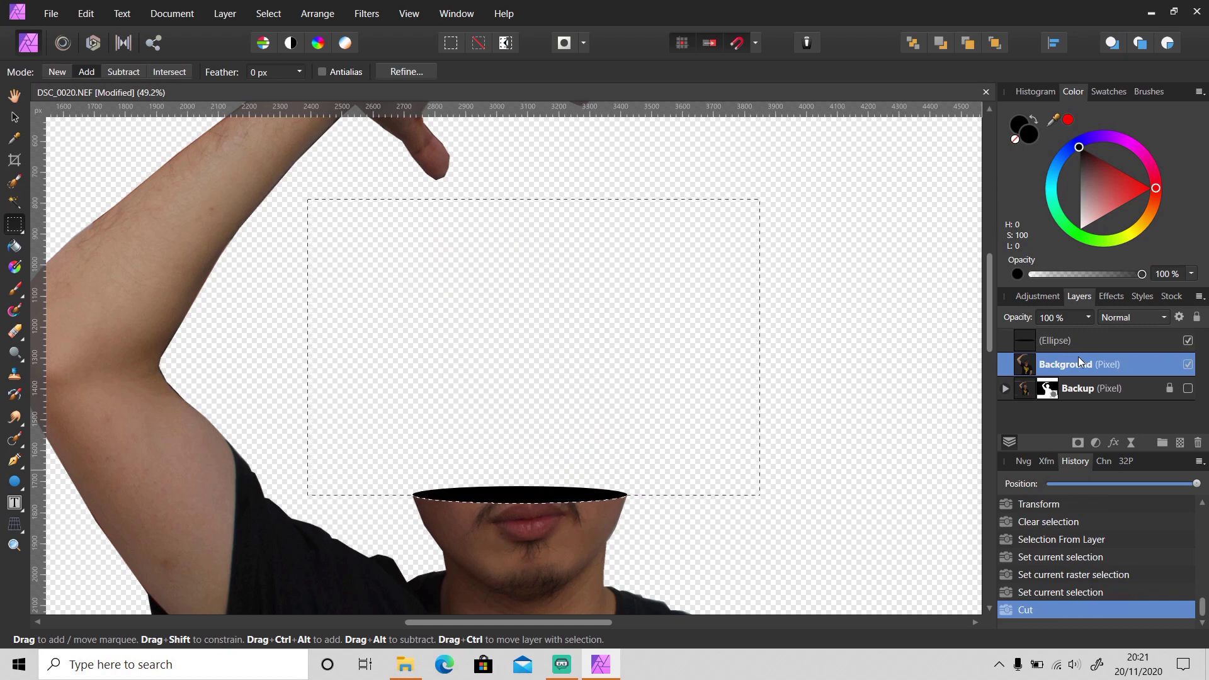
pyautogui.hotkey('ctrl', 'v')
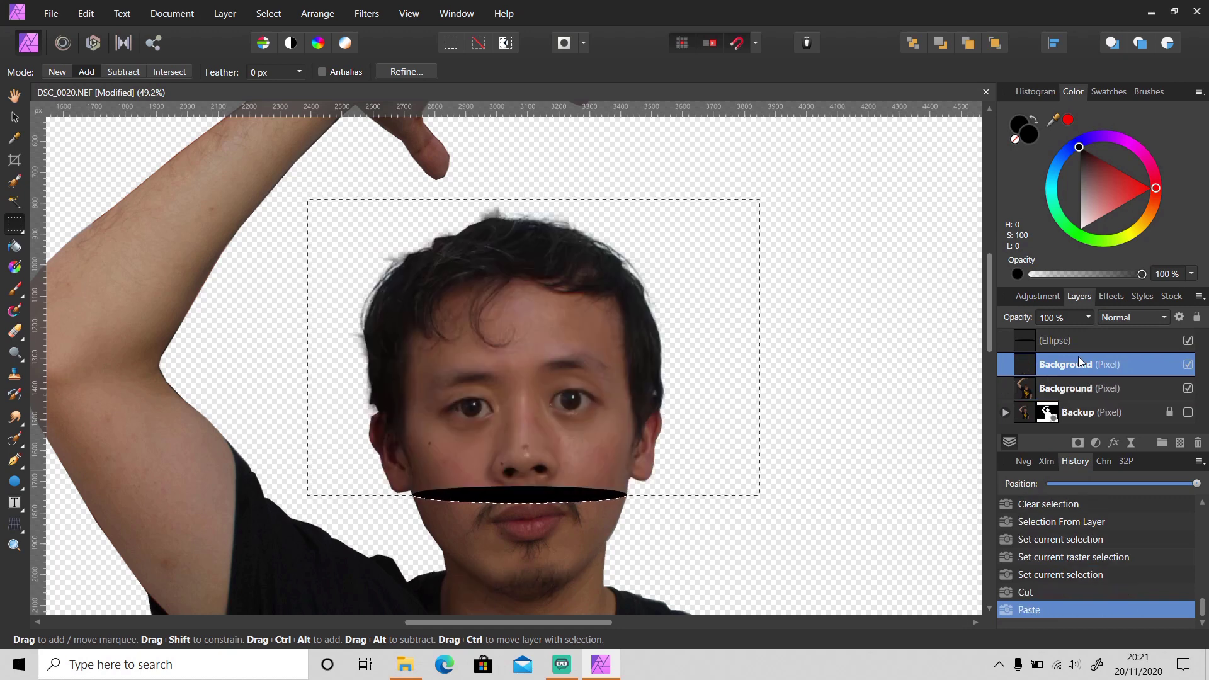
pyautogui.hotkey('ctrl', 'd')
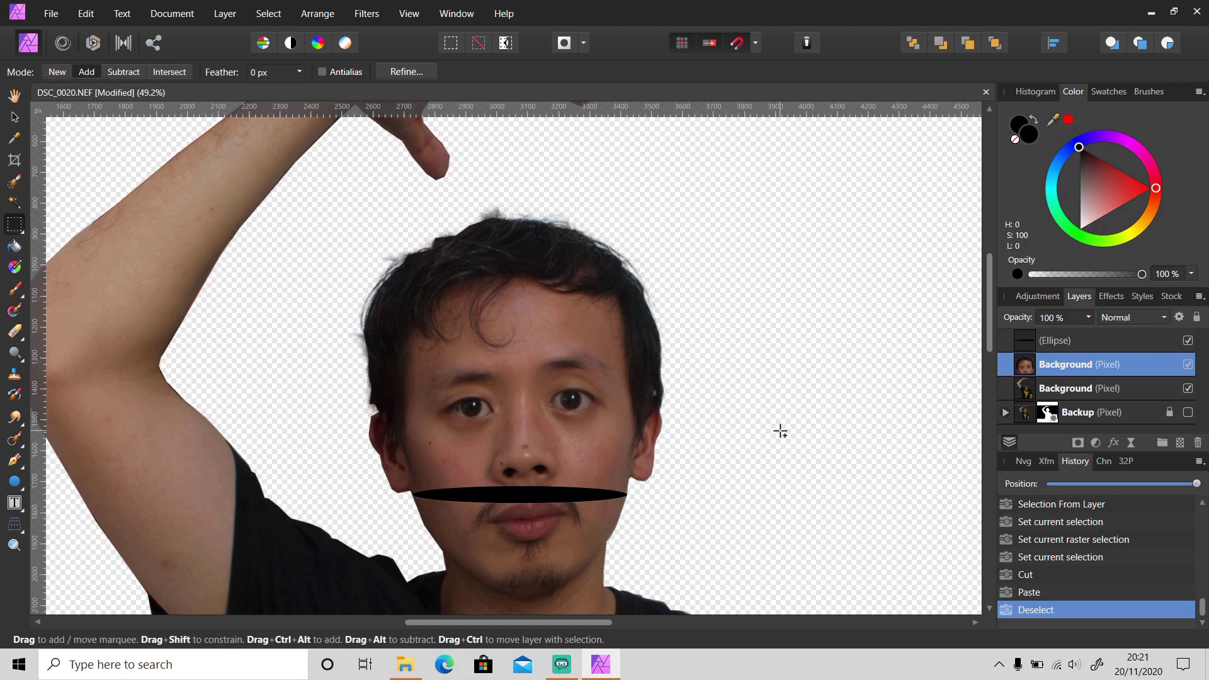
pyautogui.press('v')
pyautogui.scroll(-1, 742, 422)
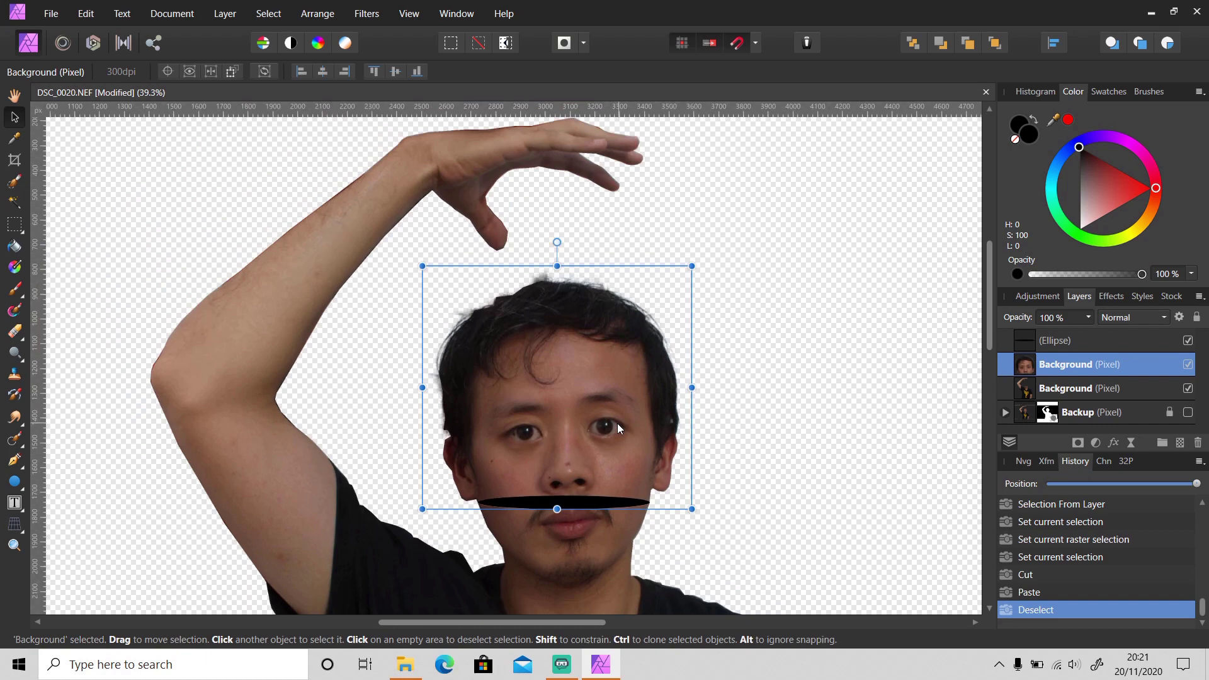
# - Lift the cut-off head top upward, well above the chin
pyautogui.moveTo(612, 420); pyautogui.dragTo(609, 279)
pyautogui.click(728, 467)
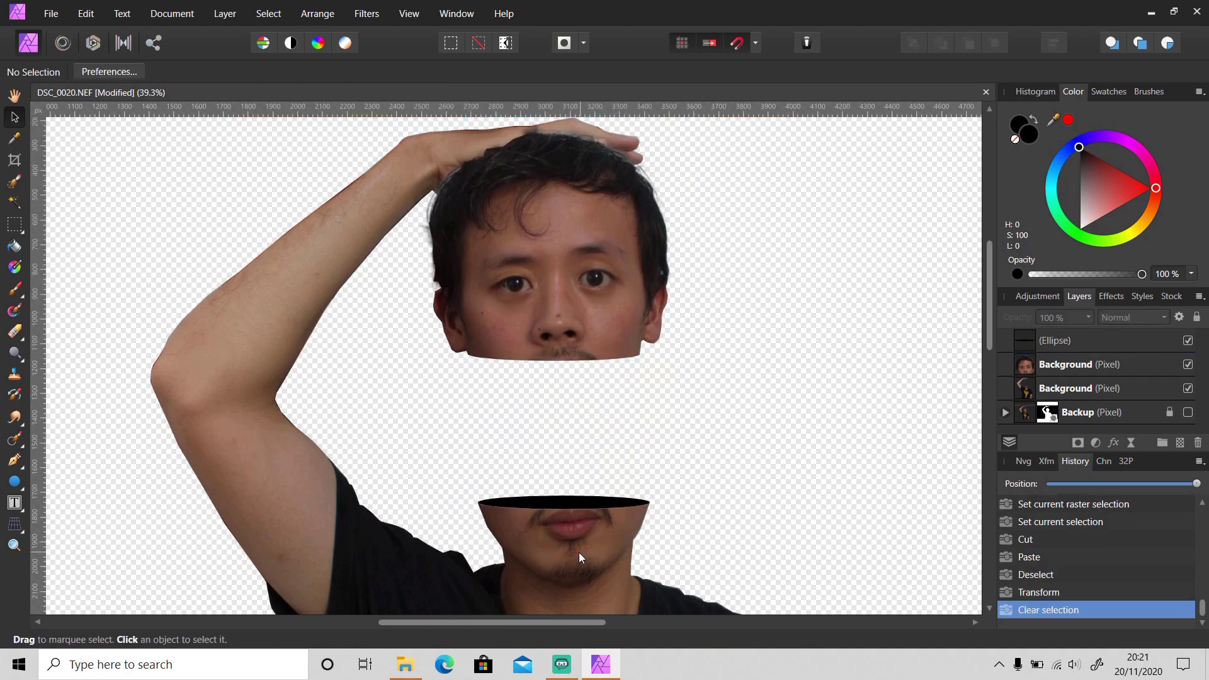
pyautogui.scroll(5, 579, 553)
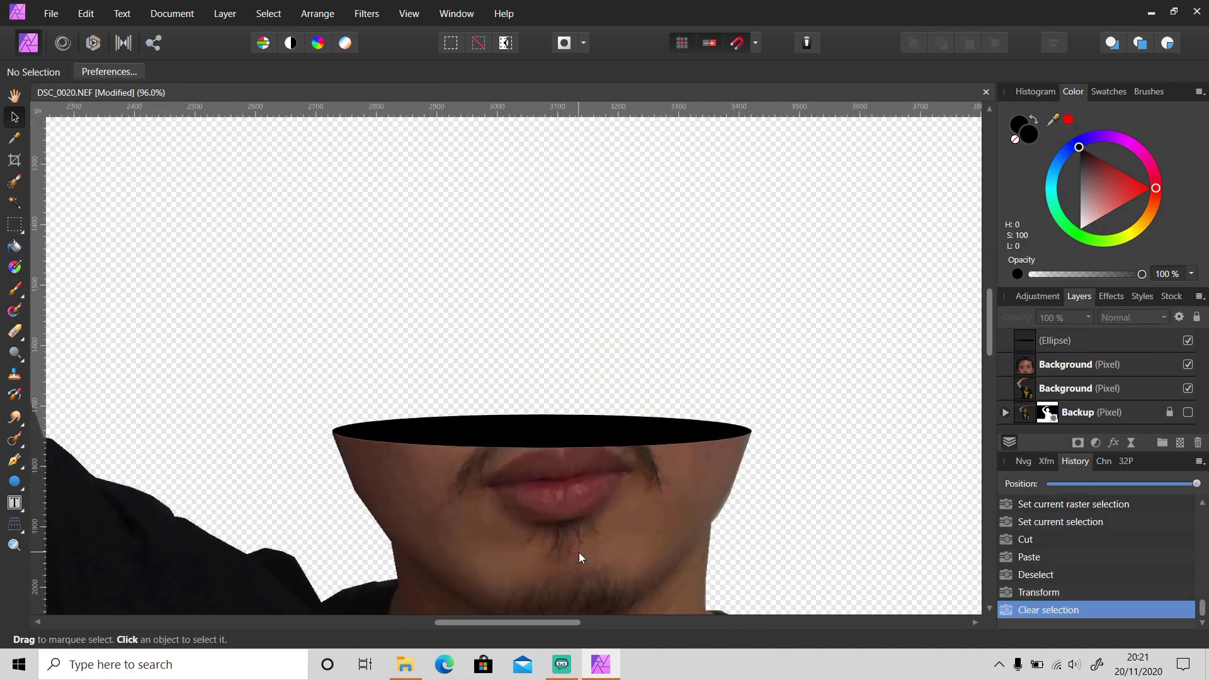
# - Nudge the Ellipse layer up slightly into place over the lower face
pyautogui.click(1078, 340)
pyautogui.press('Up')
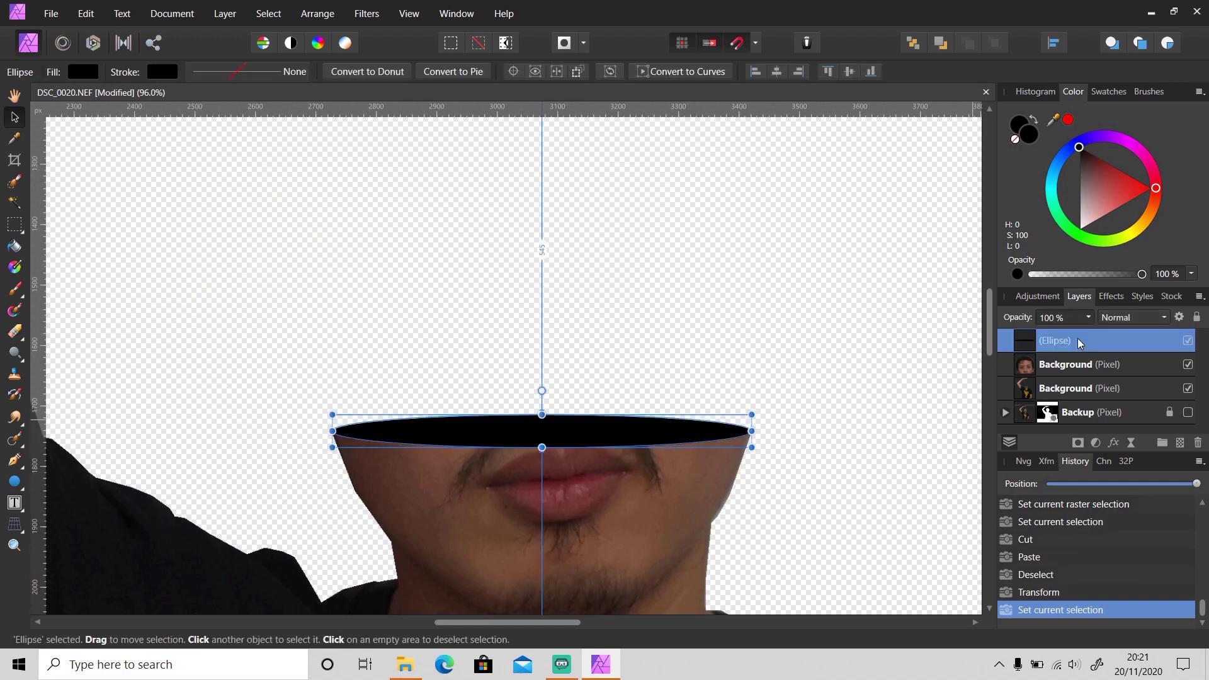
pyautogui.click(796, 360)
pyautogui.scroll(-4, 799, 364)
pyautogui.scroll(-2, 799, 363)
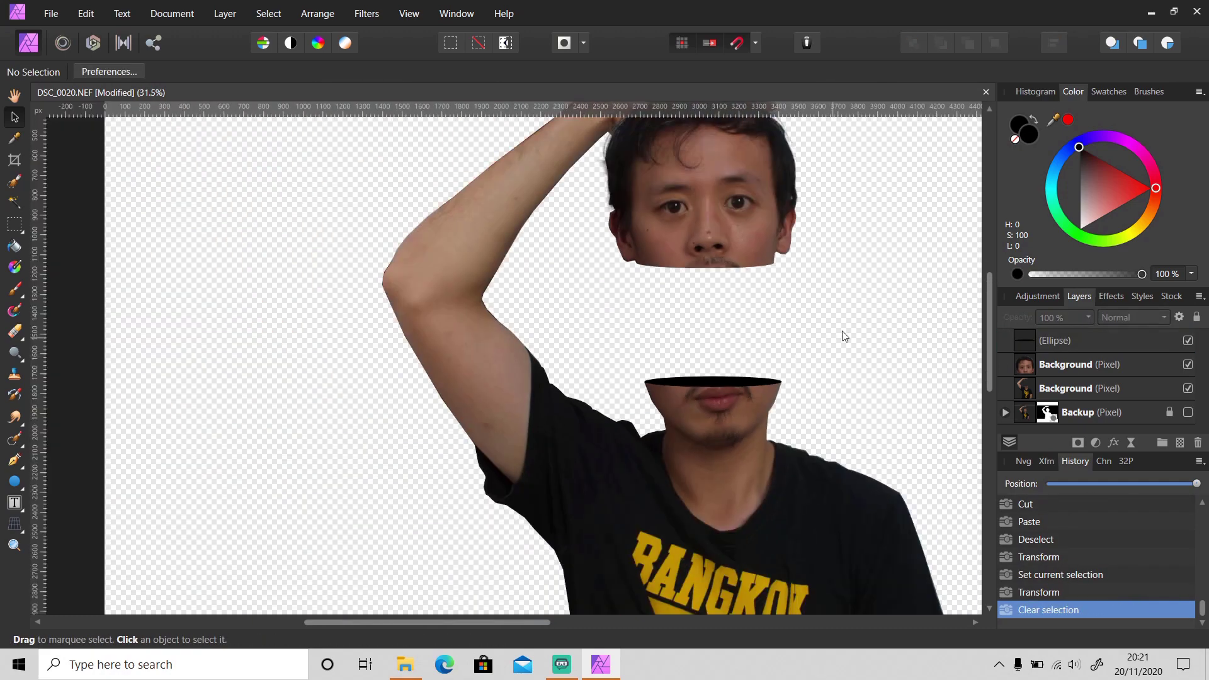
pyautogui.moveTo(527, 624); pyautogui.dragTo(585, 620)
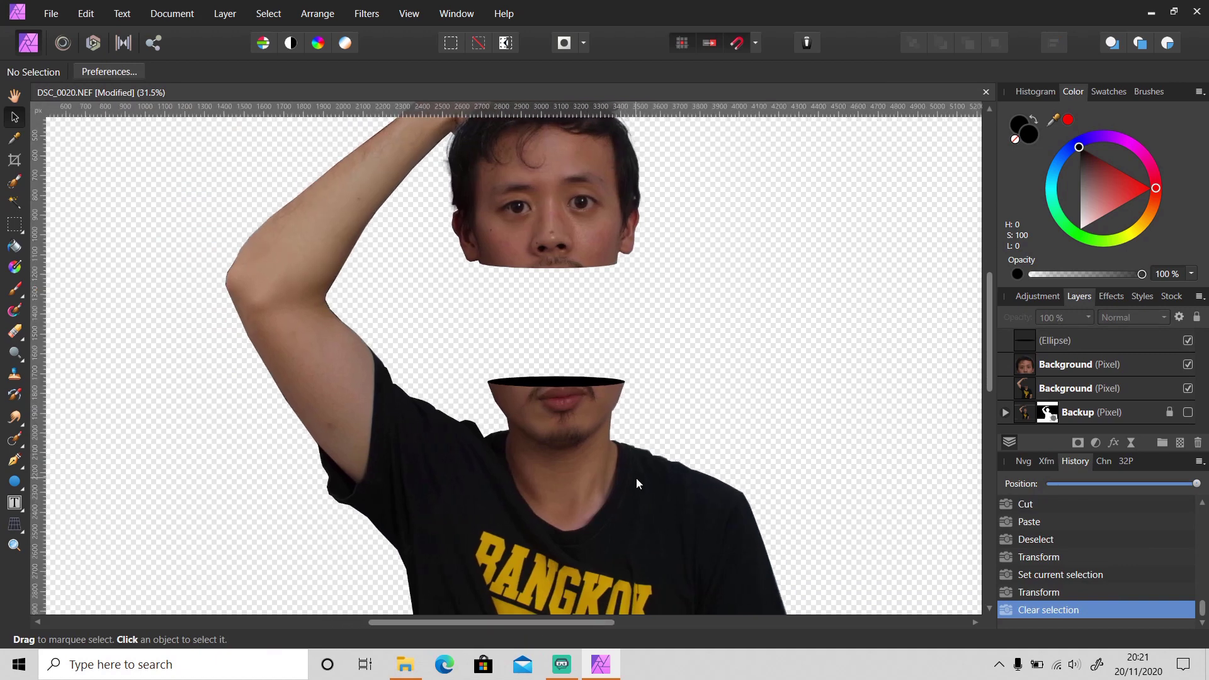
pyautogui.scroll(-1, 636, 478)
pyautogui.scroll(1, 636, 477)
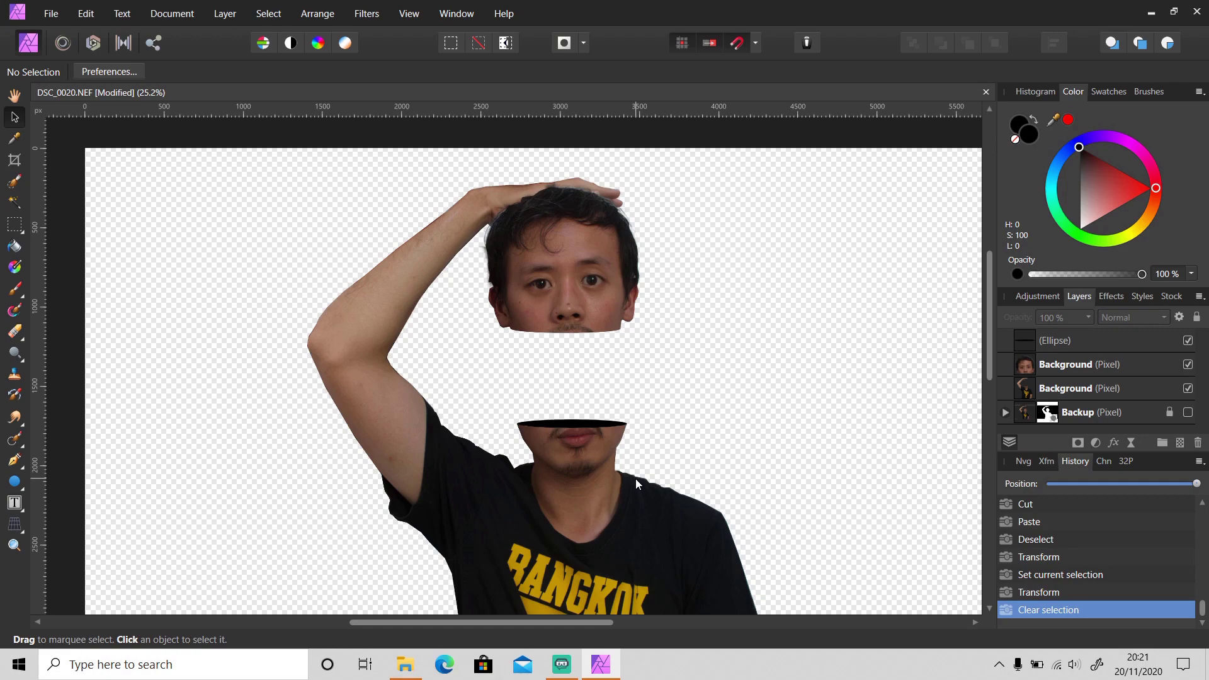
# - Add a mask to the lifted head-top layer and temporarily hide it
pyautogui.scroll(1, 626, 350)
pyautogui.scroll(1, 564, 267)
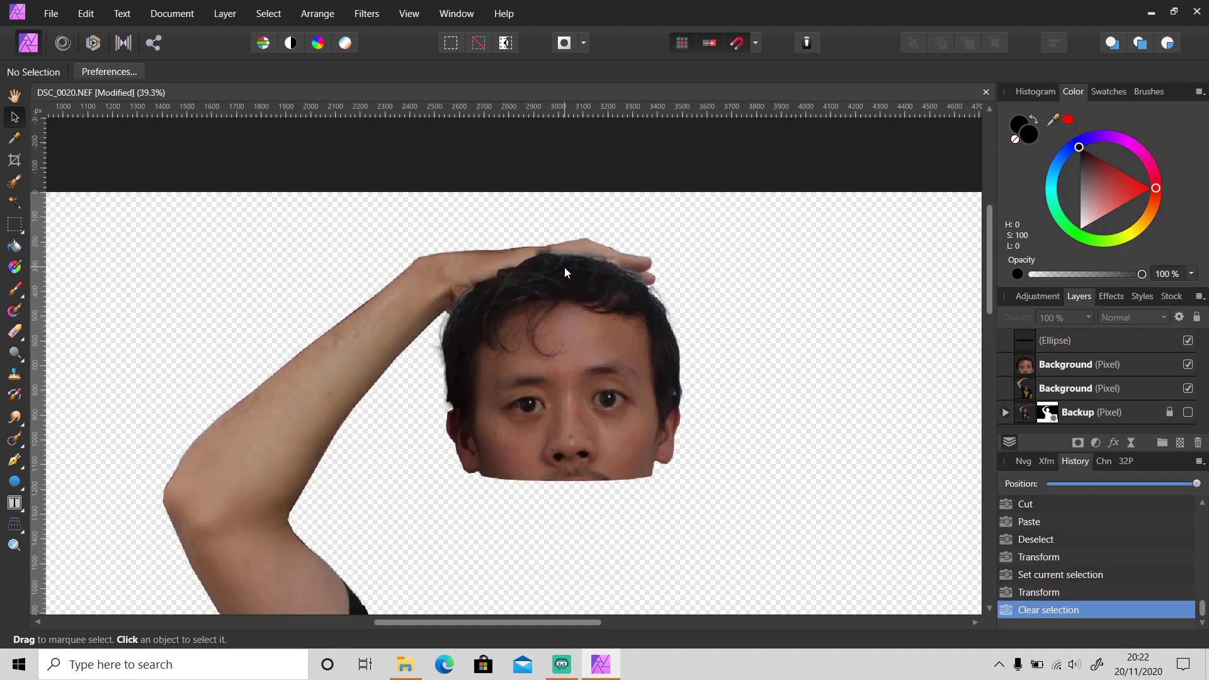
pyautogui.scroll(2, 564, 267)
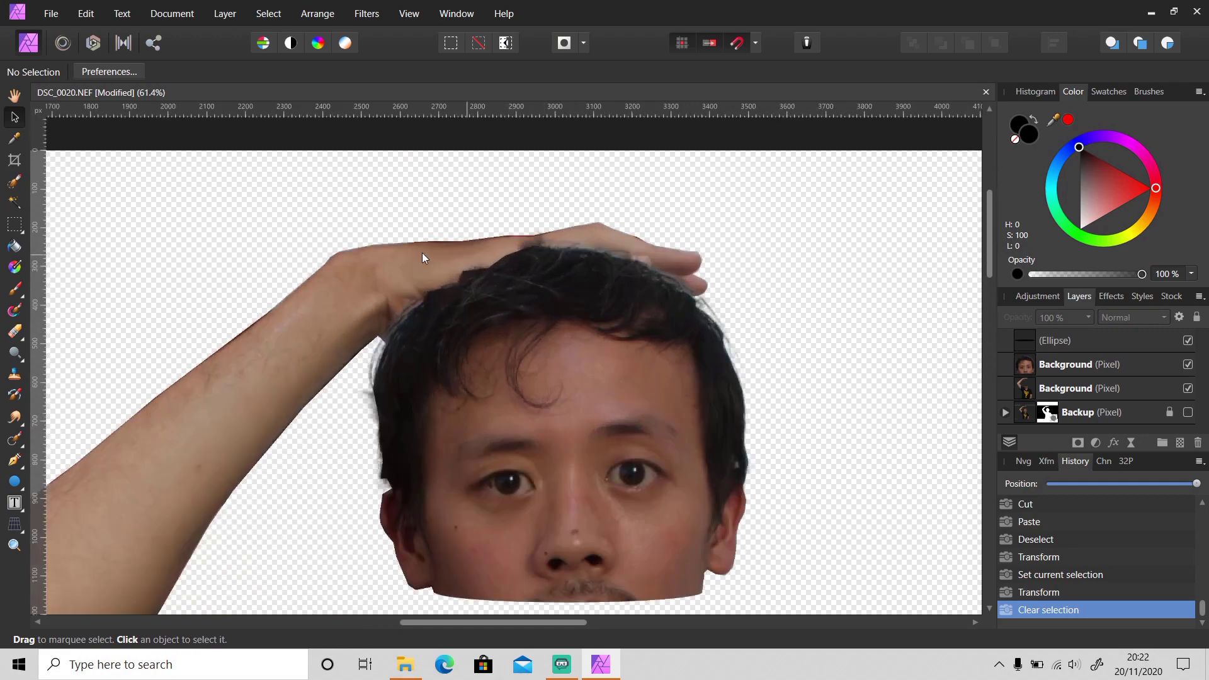
pyautogui.click(1088, 368)
pyautogui.click(1078, 442)
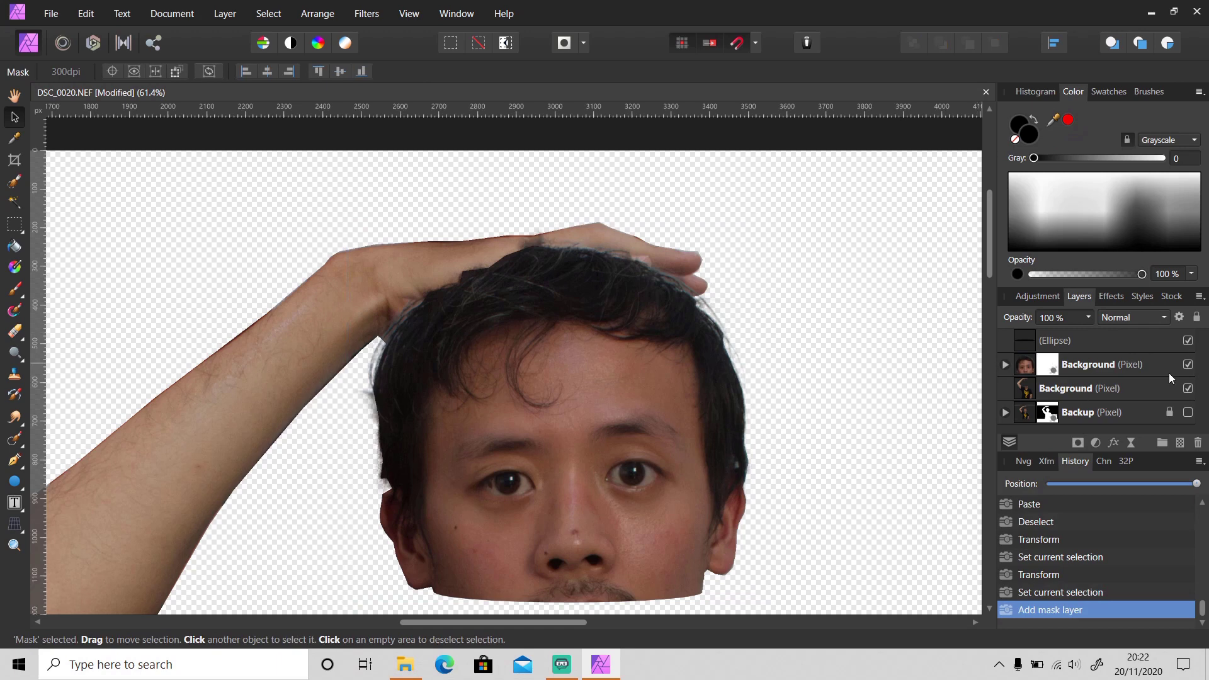
pyautogui.click(1187, 364)
# - Selection Brush the fingers' top edge on the lower body layer, then show the head top
pyautogui.click(1098, 387)
pyautogui.press('w')
pyautogui.moveTo(598, 274)
pyautogui.mouseDown()
pyautogui.moveTo(639, 268)
pyautogui.moveTo(480, 270)
pyautogui.moveTo(488, 286)
pyautogui.moveTo(434, 305)
pyautogui.moveTo(486, 281)
pyautogui.moveTo(449, 366)
pyautogui.moveTo(416, 350)
pyautogui.moveTo(530, 297)
pyautogui.moveTo(653, 323)
pyautogui.moveTo(580, 273)
pyautogui.moveTo(593, 272)
pyautogui.moveTo(426, 336)
pyautogui.moveTo(433, 312)
pyautogui.moveTo(416, 324)
pyautogui.moveTo(529, 274)
pyautogui.moveTo(633, 271)
pyautogui.mouseUp()
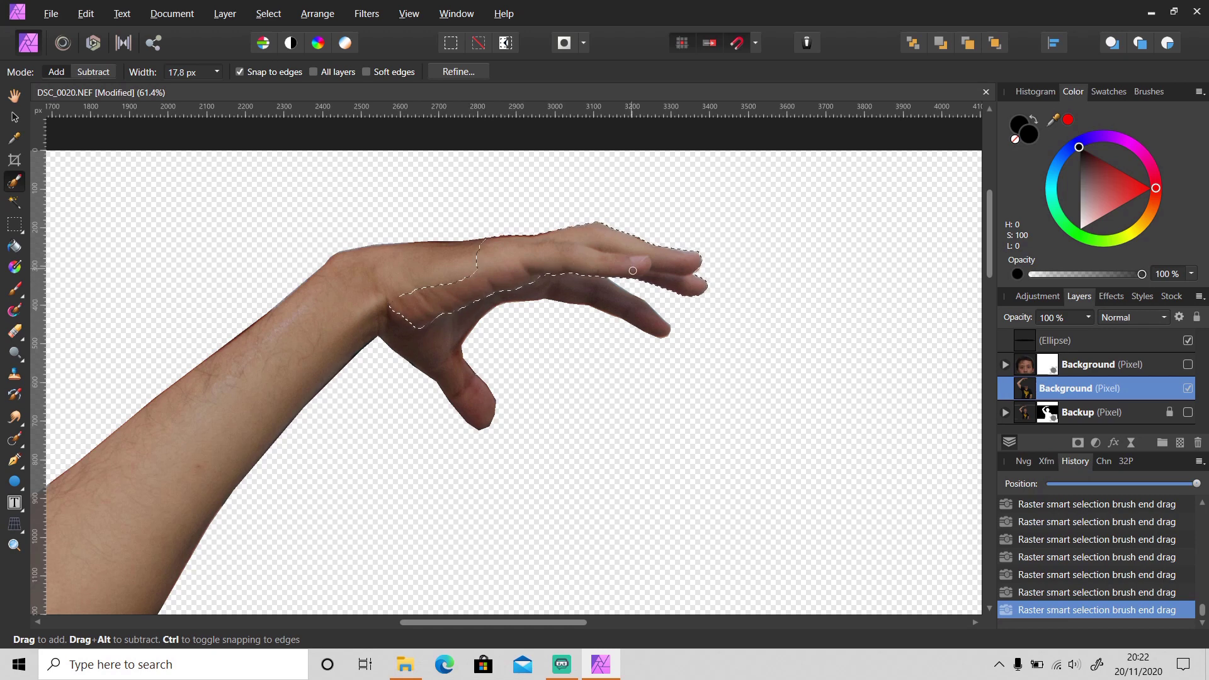
pyautogui.click(1187, 364)
# - Paint the head-top mask so the fingers show over the hair
pyautogui.click(1148, 91)
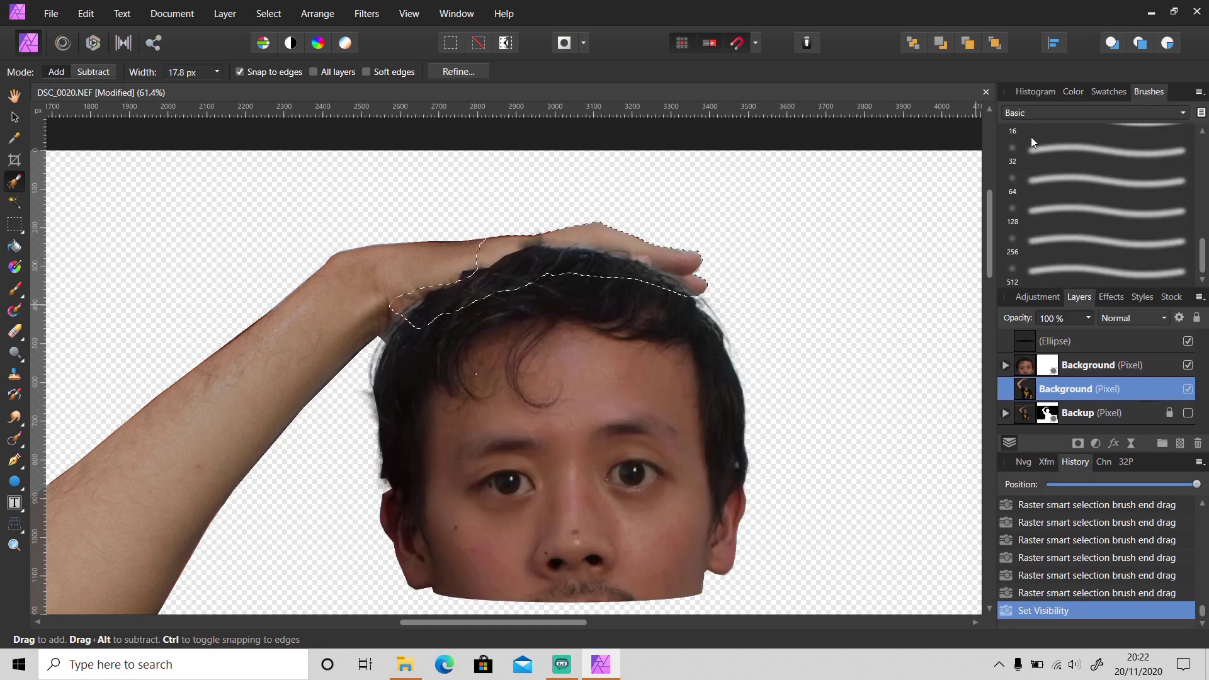
pyautogui.press('b')
pyautogui.click(1095, 365)
pyautogui.moveTo(502, 281); pyautogui.dragTo(438, 292)
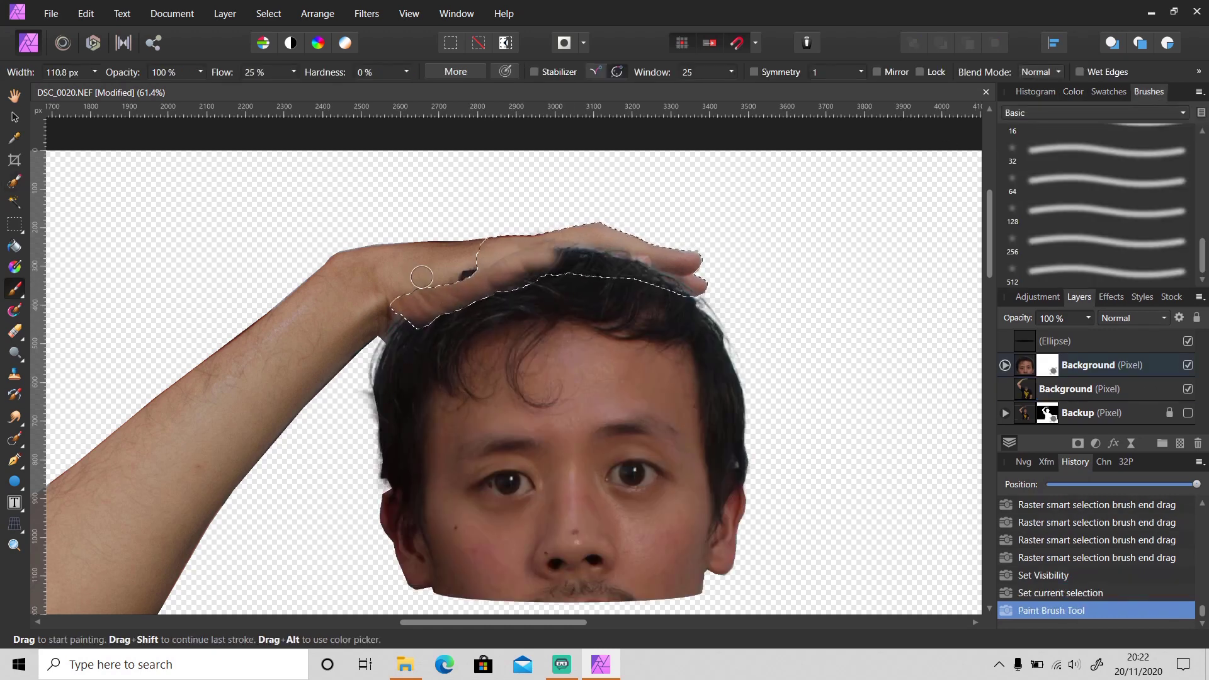
pyautogui.hotkey('ctrl', 'd')
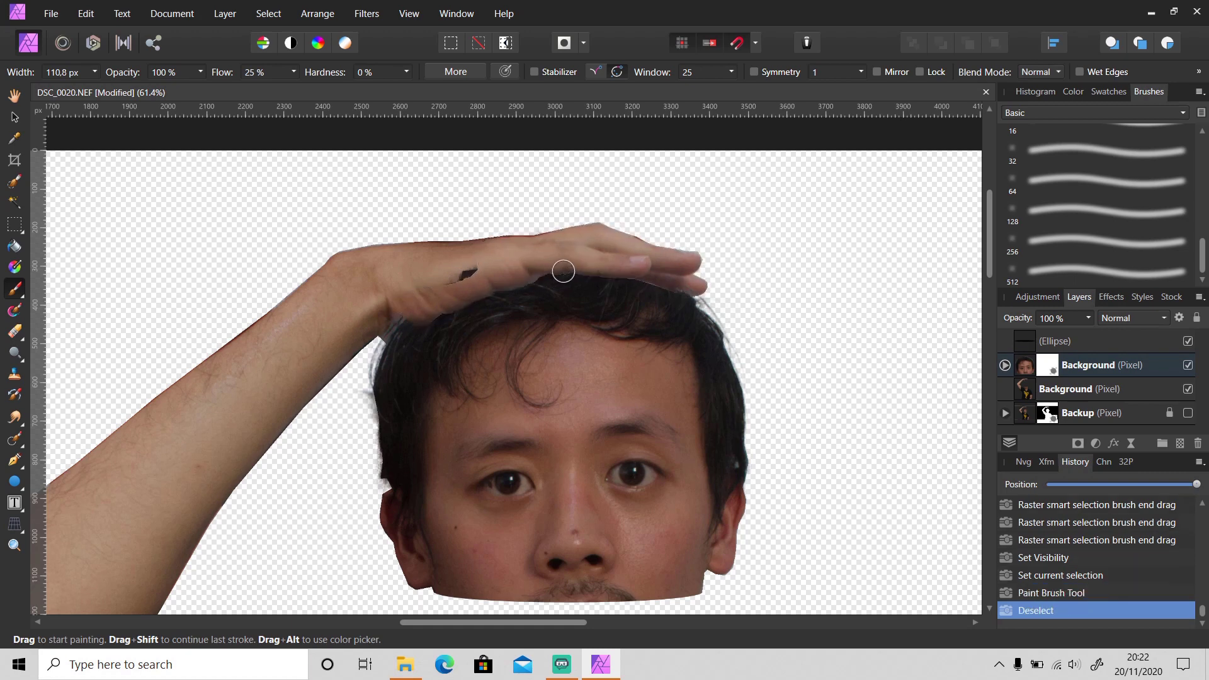
pyautogui.moveTo(449, 274)
pyautogui.mouseDown()
pyautogui.moveTo(486, 235)
pyautogui.moveTo(423, 302)
pyautogui.mouseUp()
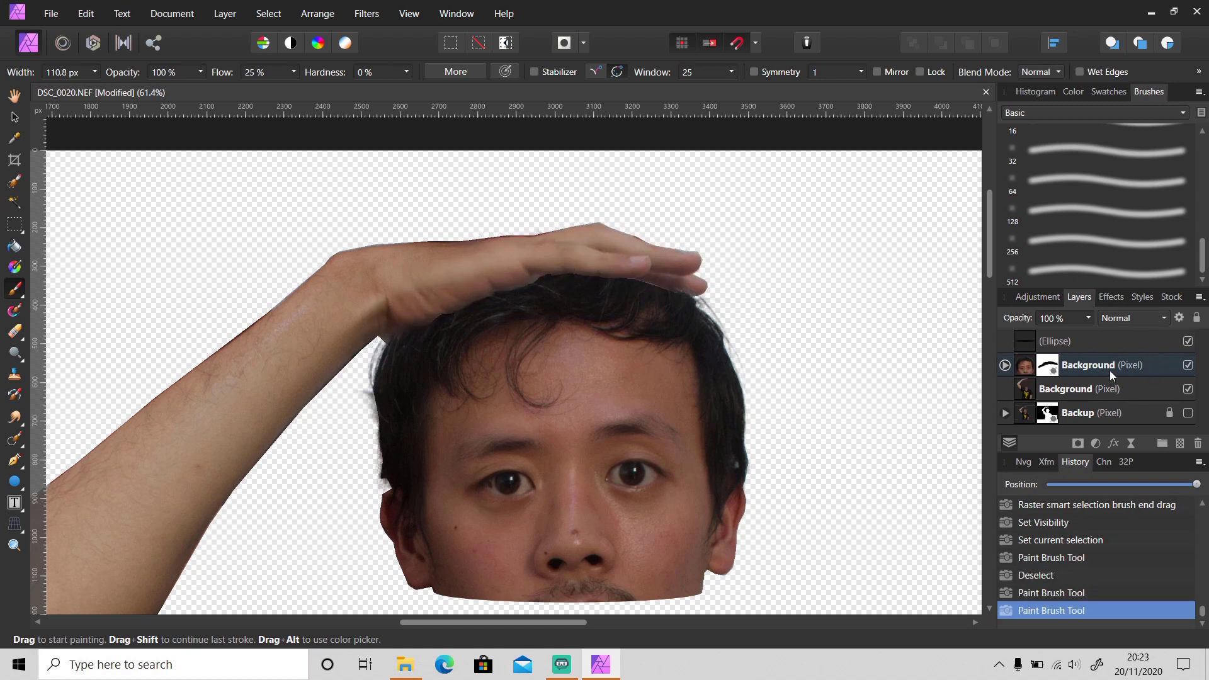
# - Add a pixel layer below the head-top group and paint dark hair along the hairline
pyautogui.click(1180, 442)
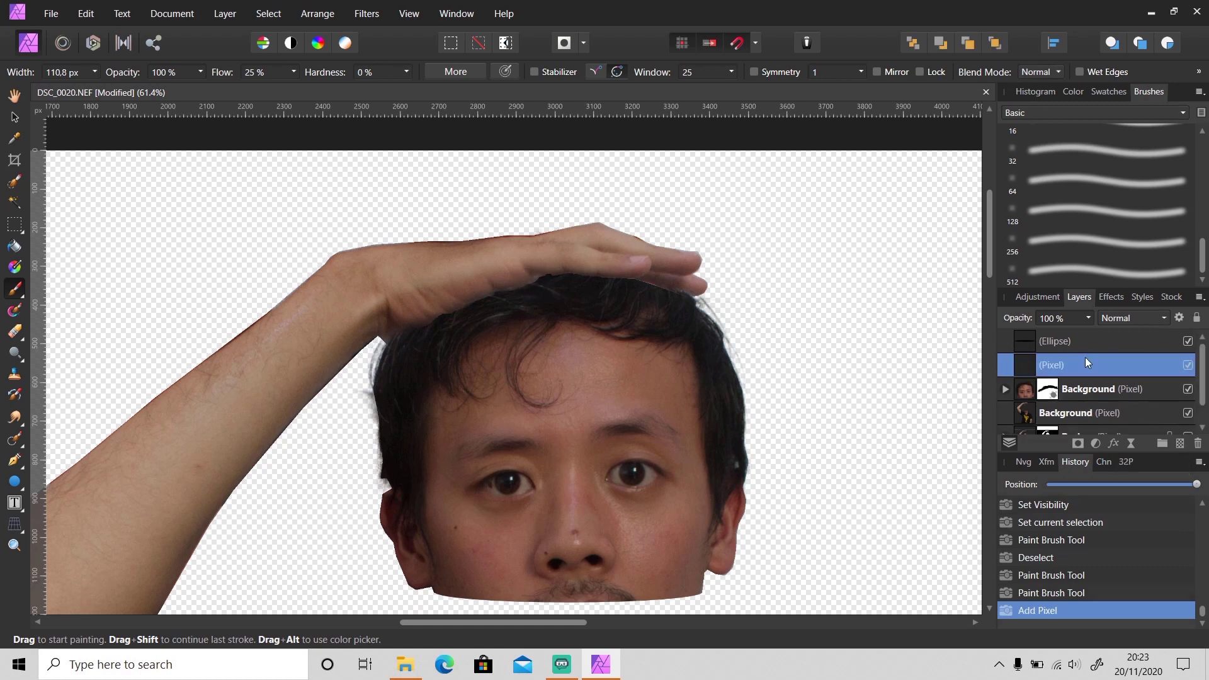
pyautogui.moveTo(1086, 357); pyautogui.dragTo(1087, 406)
pyautogui.moveTo(415, 329)
pyautogui.mouseDown()
pyautogui.moveTo(510, 294)
pyautogui.moveTo(618, 278)
pyautogui.moveTo(691, 299)
pyautogui.mouseUp()
pyautogui.moveTo(462, 304); pyautogui.dragTo(409, 330)
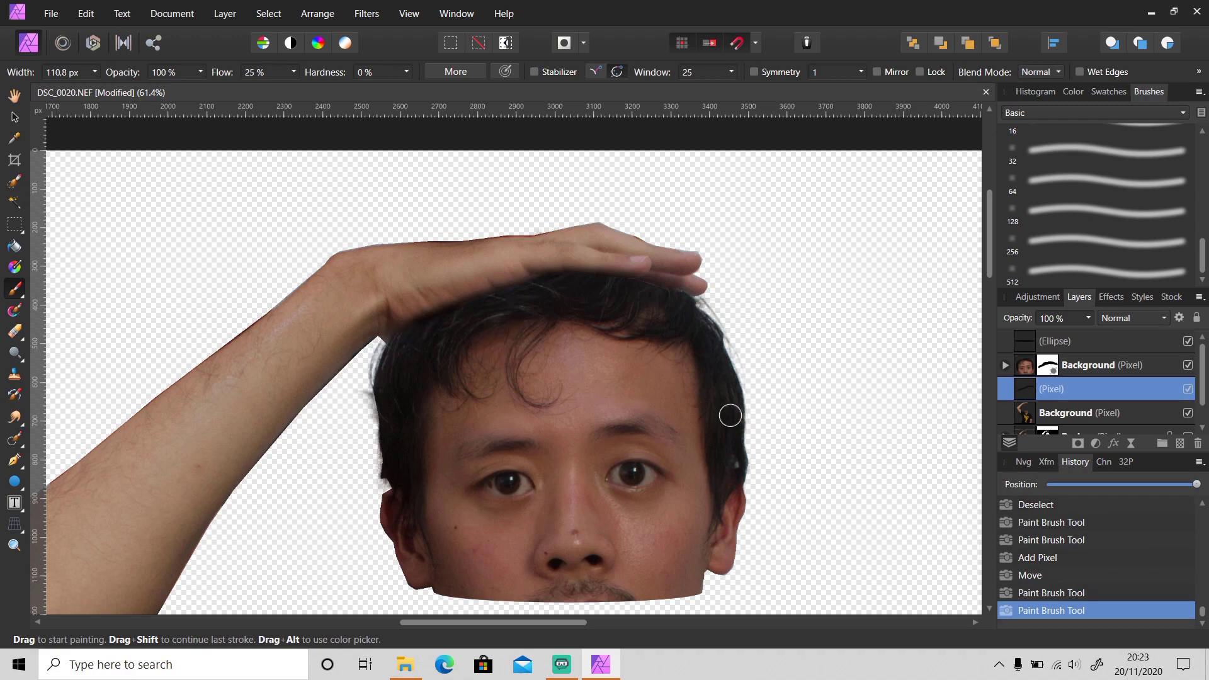
pyautogui.scroll(-2, 442, 281)
# - Touch up the head-top mask near the hairline
pyautogui.click(1045, 367)
pyautogui.moveTo(380, 280); pyautogui.dragTo(364, 324)
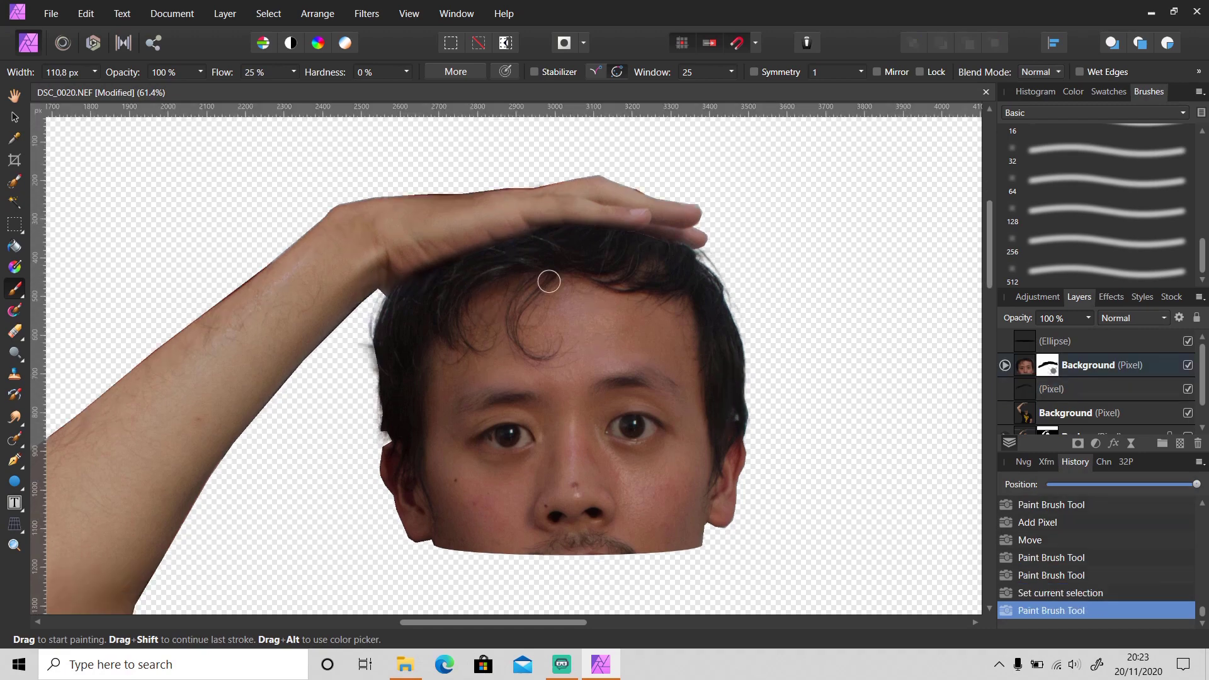
pyautogui.scroll(-4, 661, 208)
pyautogui.scroll(-1, 684, 301)
pyautogui.scroll(3, 685, 301)
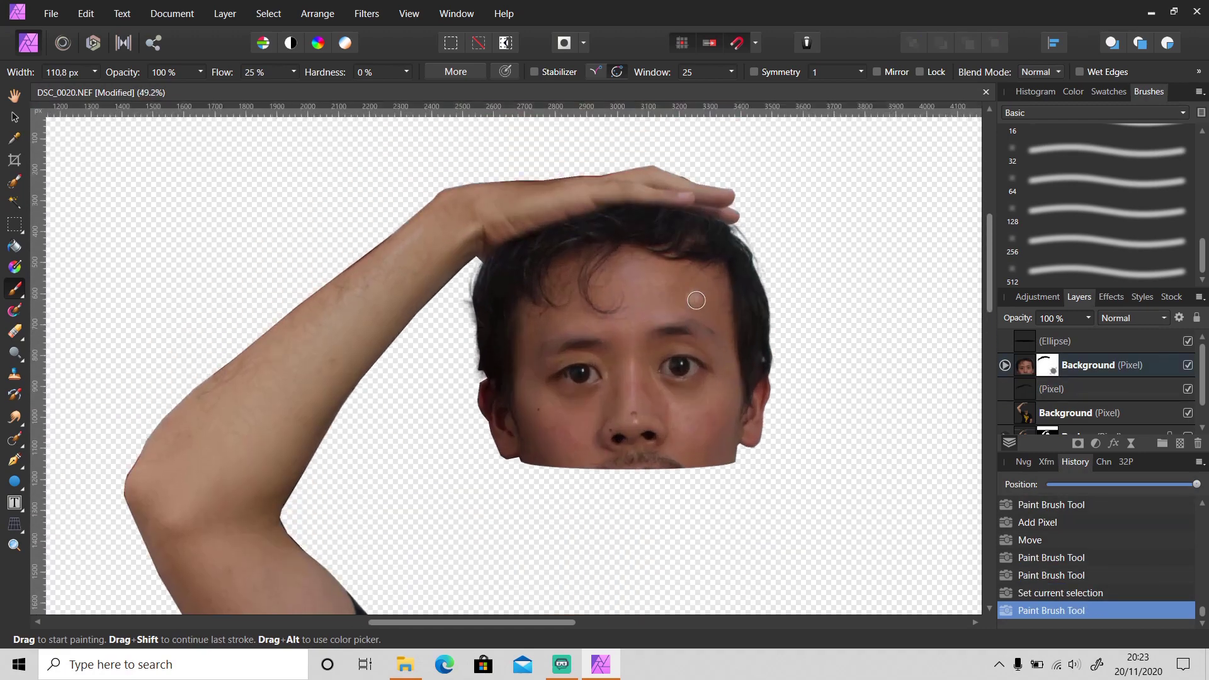
pyautogui.scroll(-2, 699, 296)
pyautogui.scroll(-4, 705, 309)
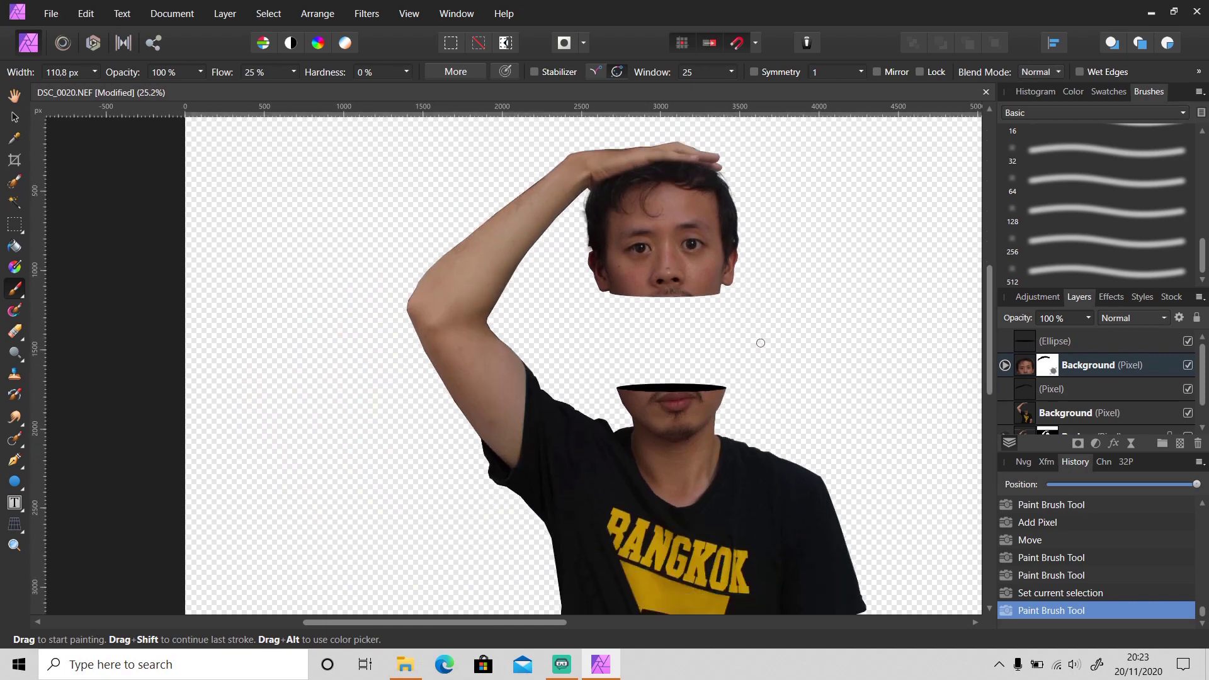
pyautogui.scroll(4, 762, 433)
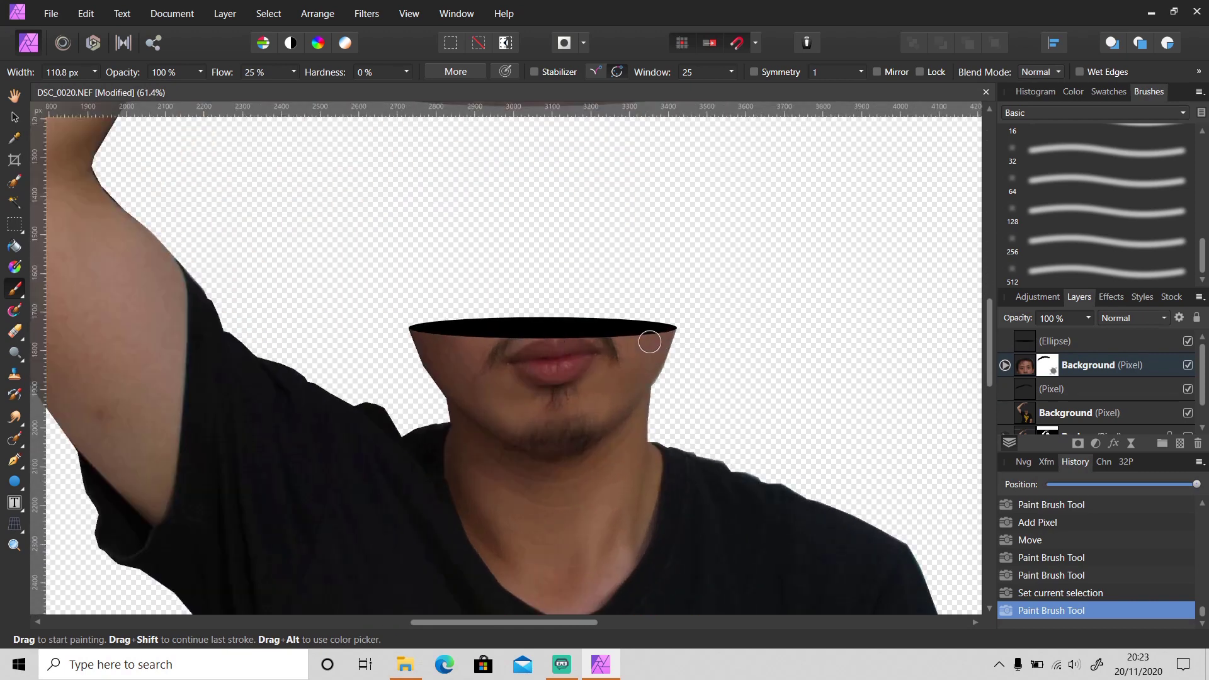
# - Drag the ocean photo from Explorer's Downloads folder into Affinity Photo
pyautogui.click(1107, 342)
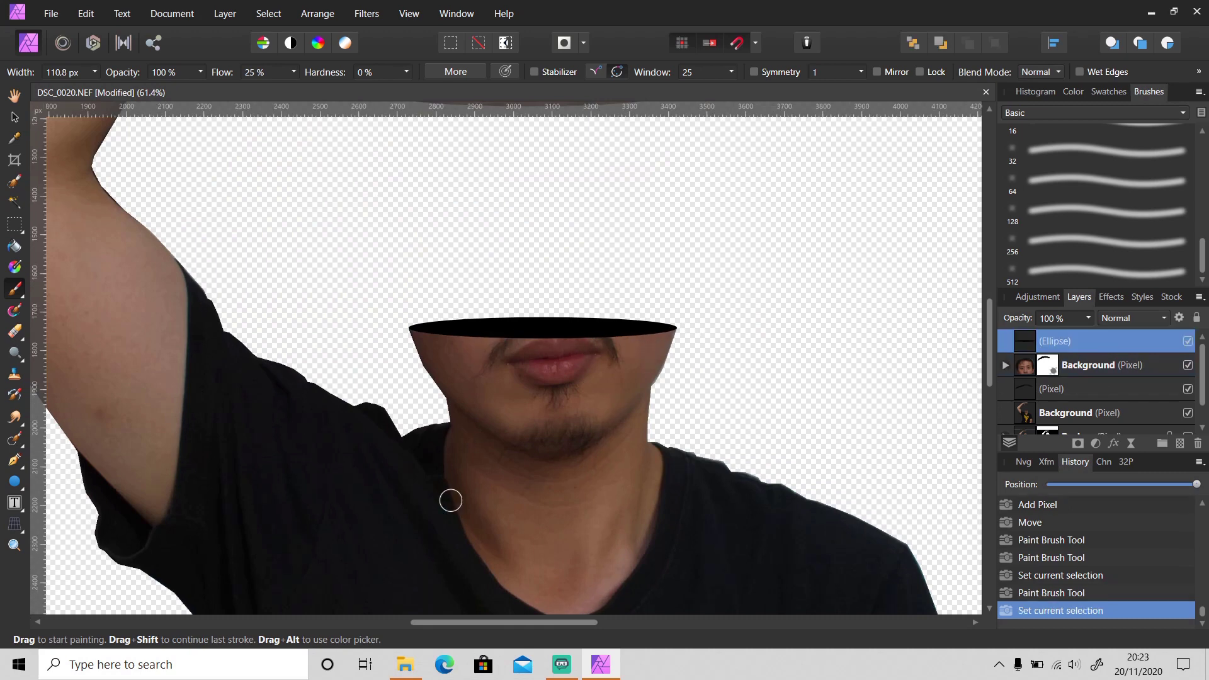
pyautogui.click(405, 665)
pyautogui.click(356, 417)
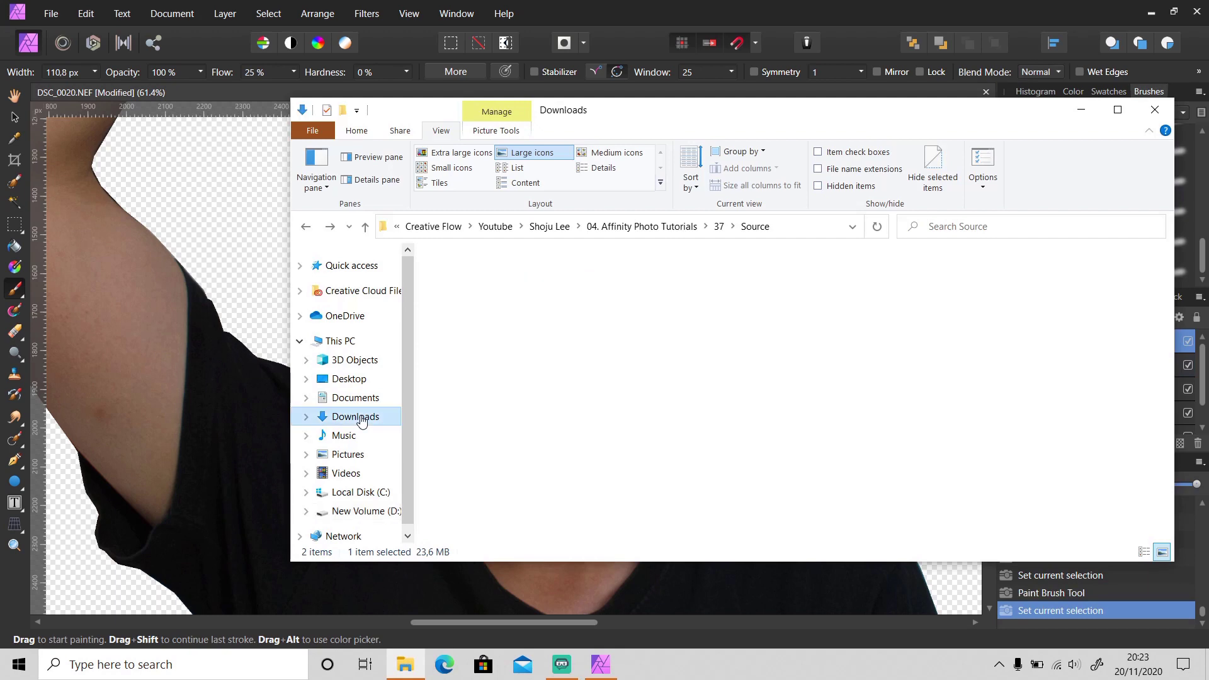
pyautogui.moveTo(466, 315); pyautogui.dragTo(1100, 590)
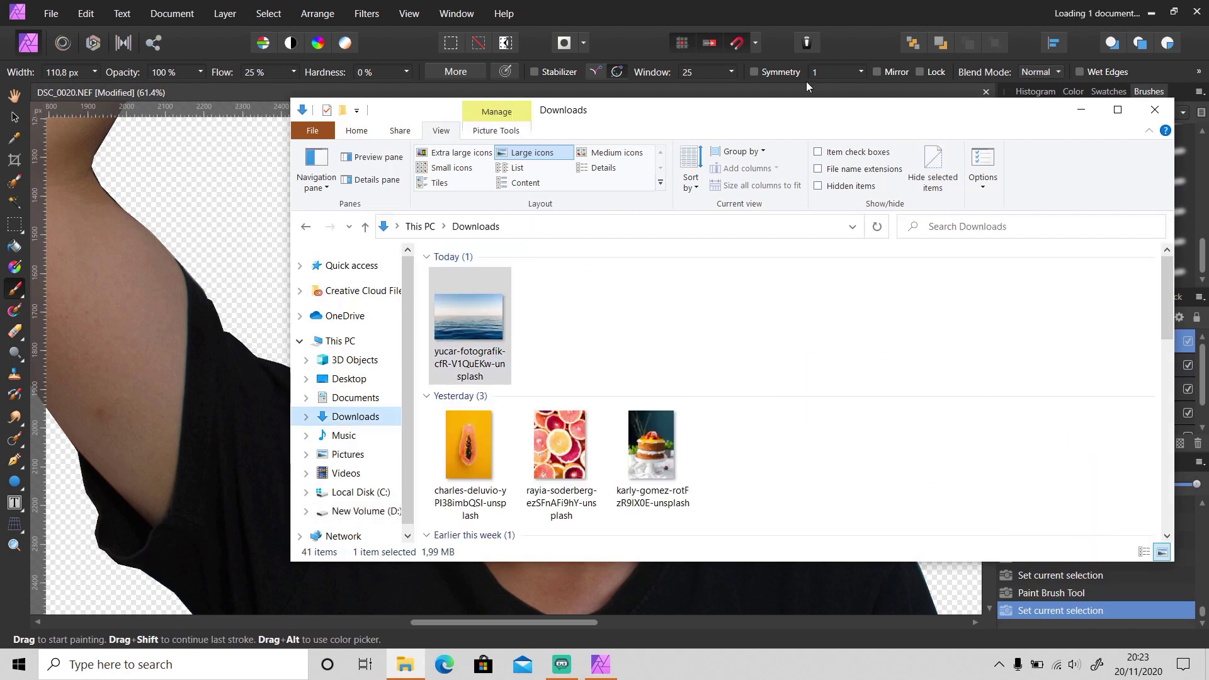
# - Copy the whole ocean photo, paste it into the composite and clip it inside the Ellipse
pyautogui.press('h')
pyautogui.hotkey('ctrl', 'c')
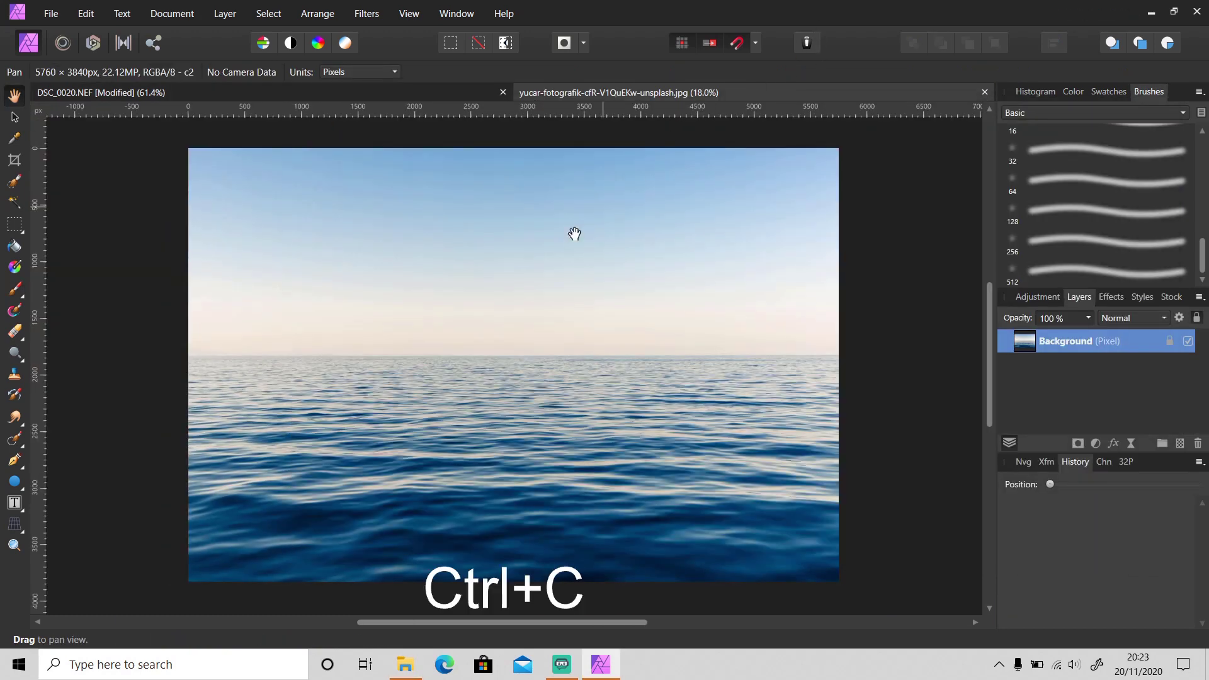
pyautogui.hotkey('ctrl', 'v')
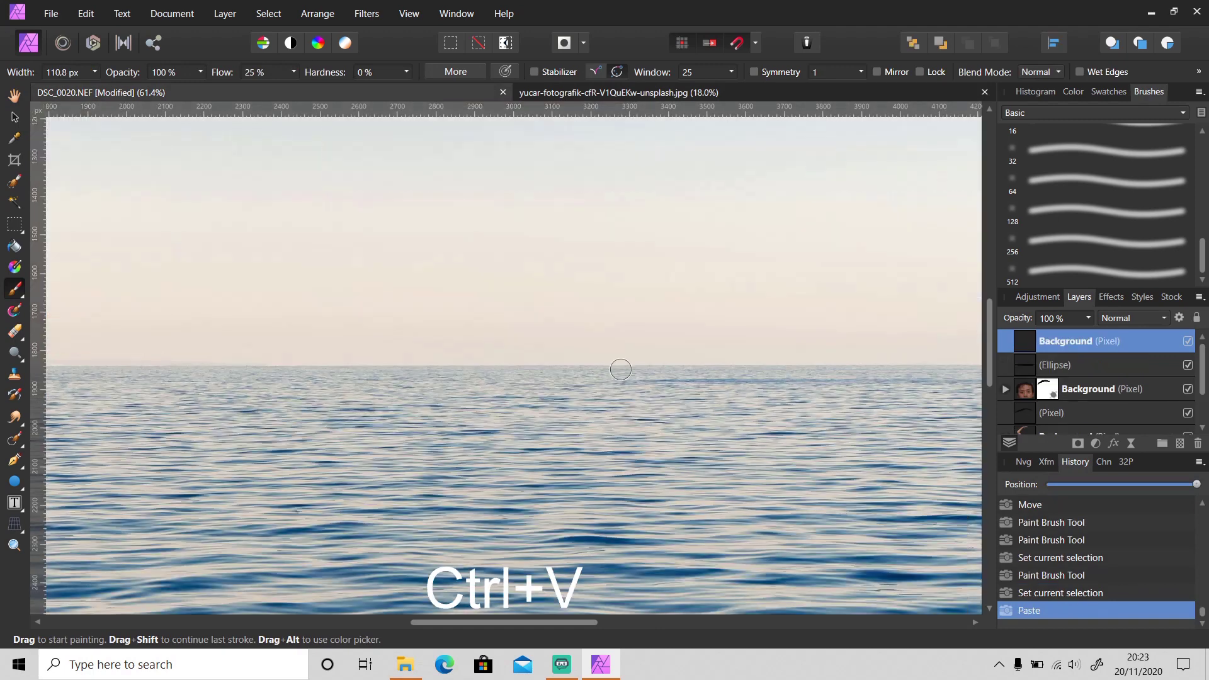
pyautogui.moveTo(1091, 342); pyautogui.dragTo(1104, 365)
pyautogui.click(1004, 341)
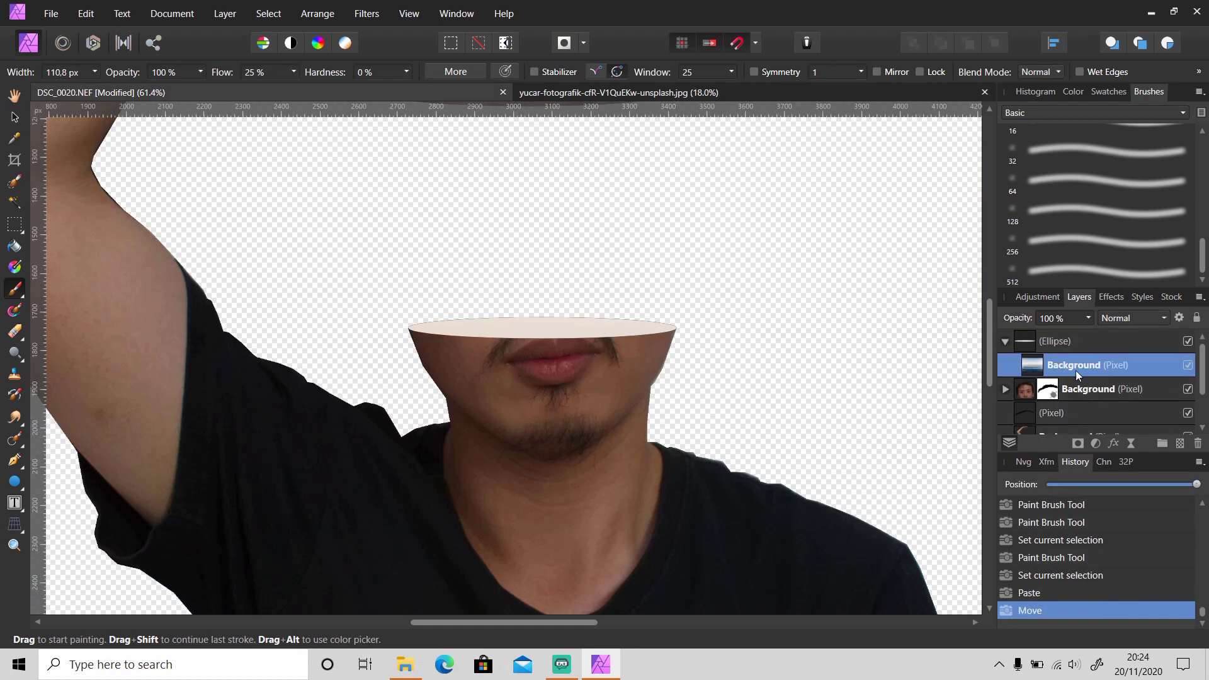
# - Move the sea layer up so it fills the elliptical opening
pyautogui.press('v')
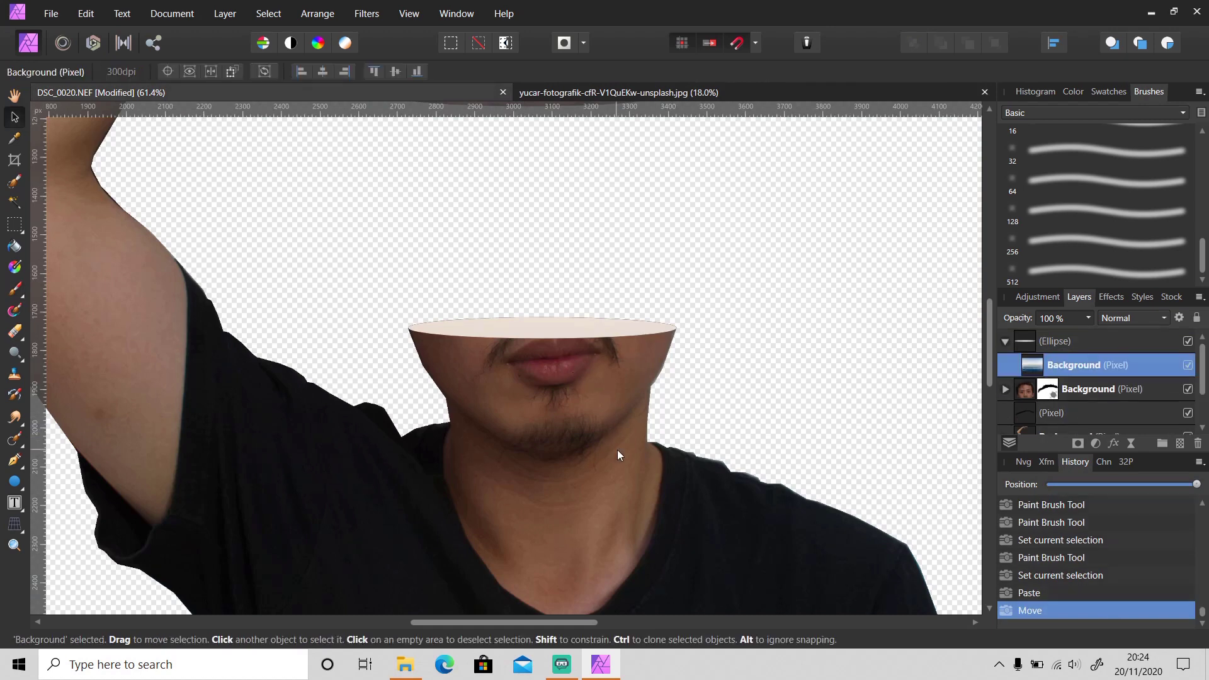
pyautogui.moveTo(617, 453); pyautogui.dragTo(608, 208)
pyautogui.click(792, 236)
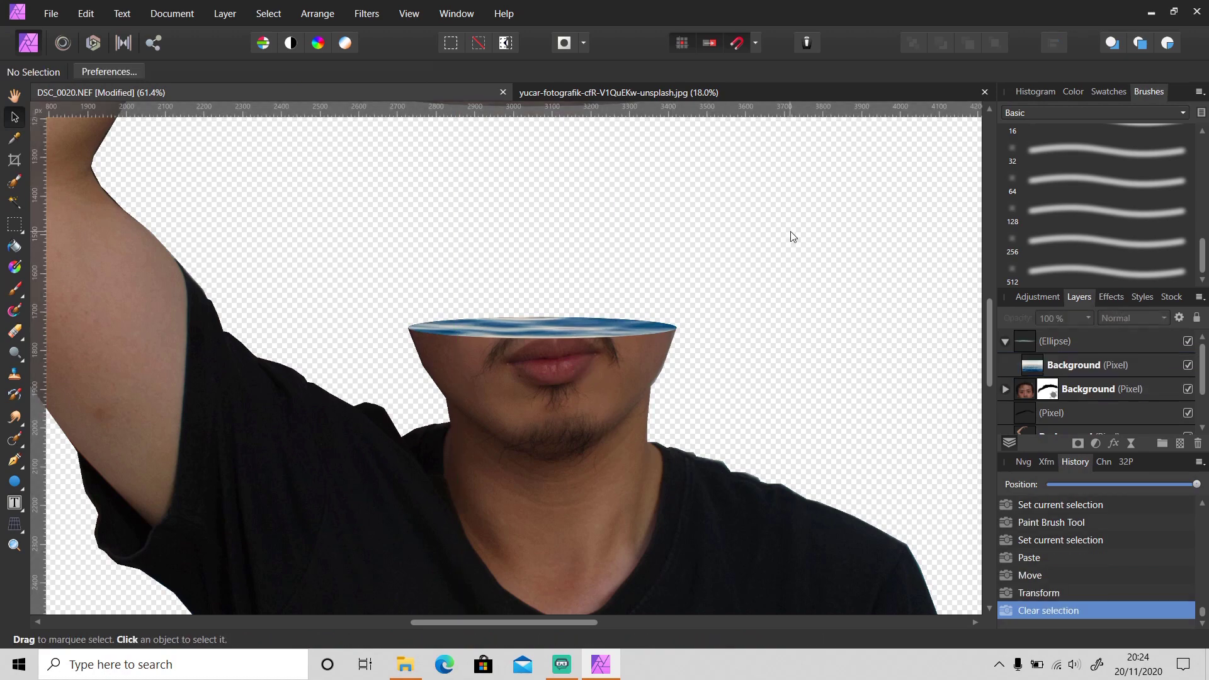
pyautogui.scroll(-5, 791, 236)
pyautogui.scroll(2, 868, 288)
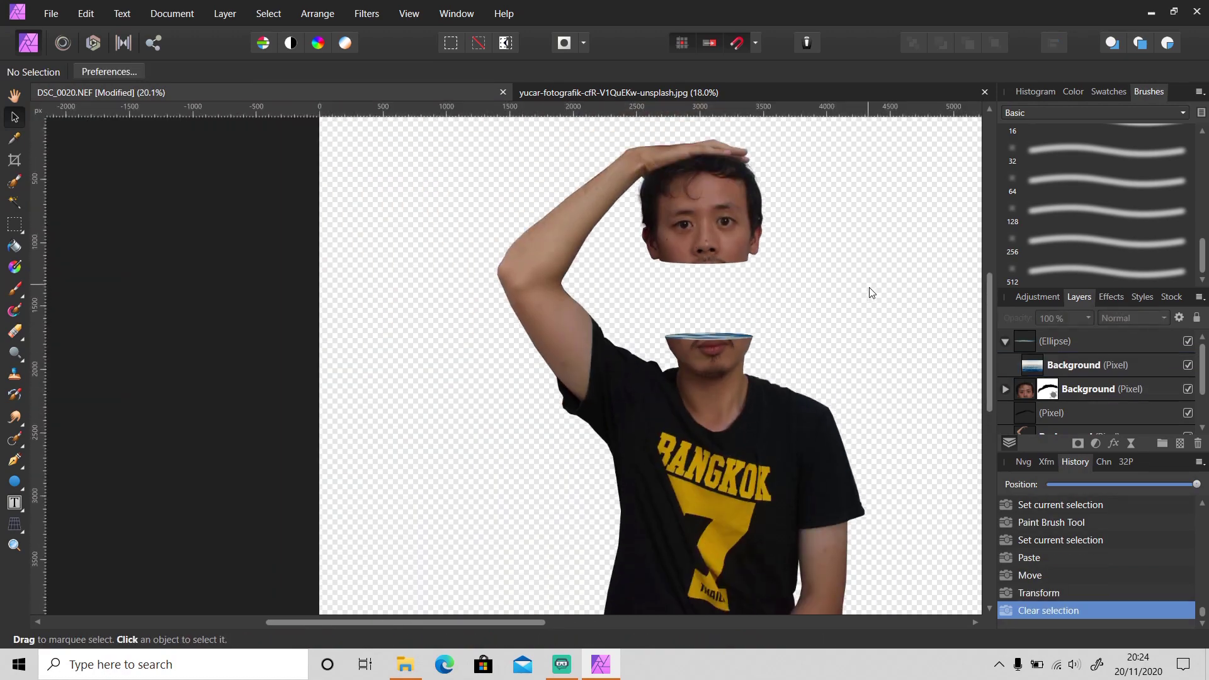
pyautogui.scroll(1, 842, 384)
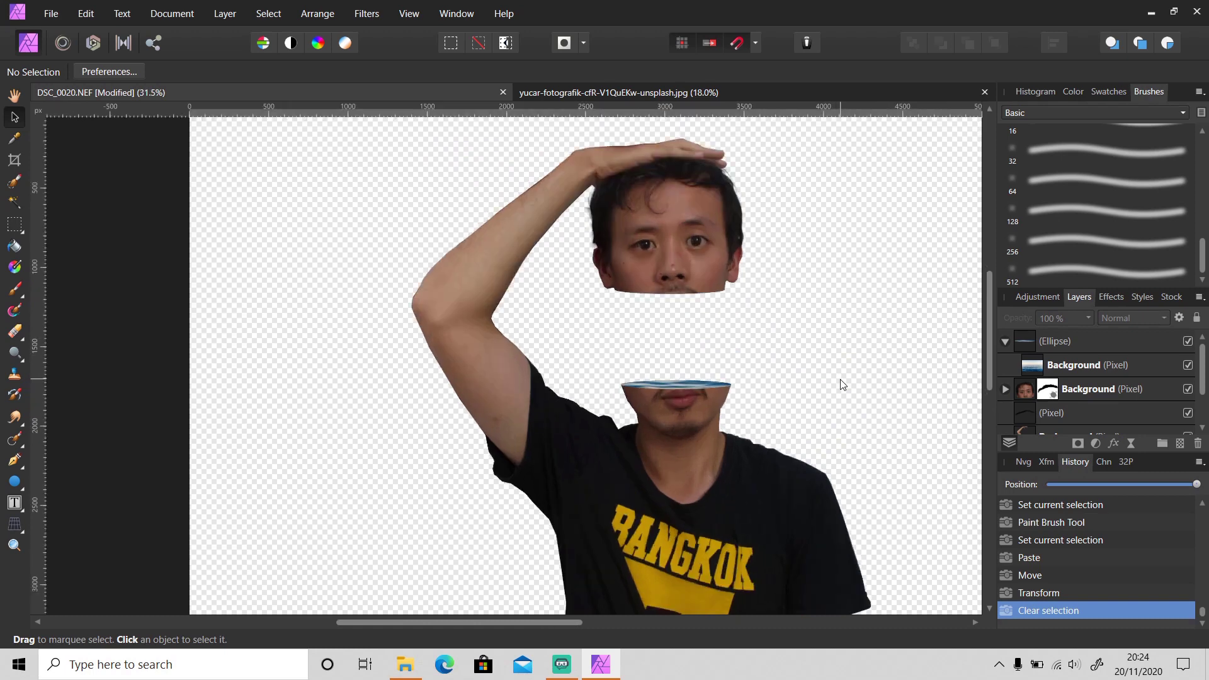
pyautogui.scroll(1, 788, 422)
pyautogui.moveTo(539, 623); pyautogui.dragTo(599, 622)
pyautogui.scroll(-1, 621, 472)
pyautogui.scroll(-2, 620, 472)
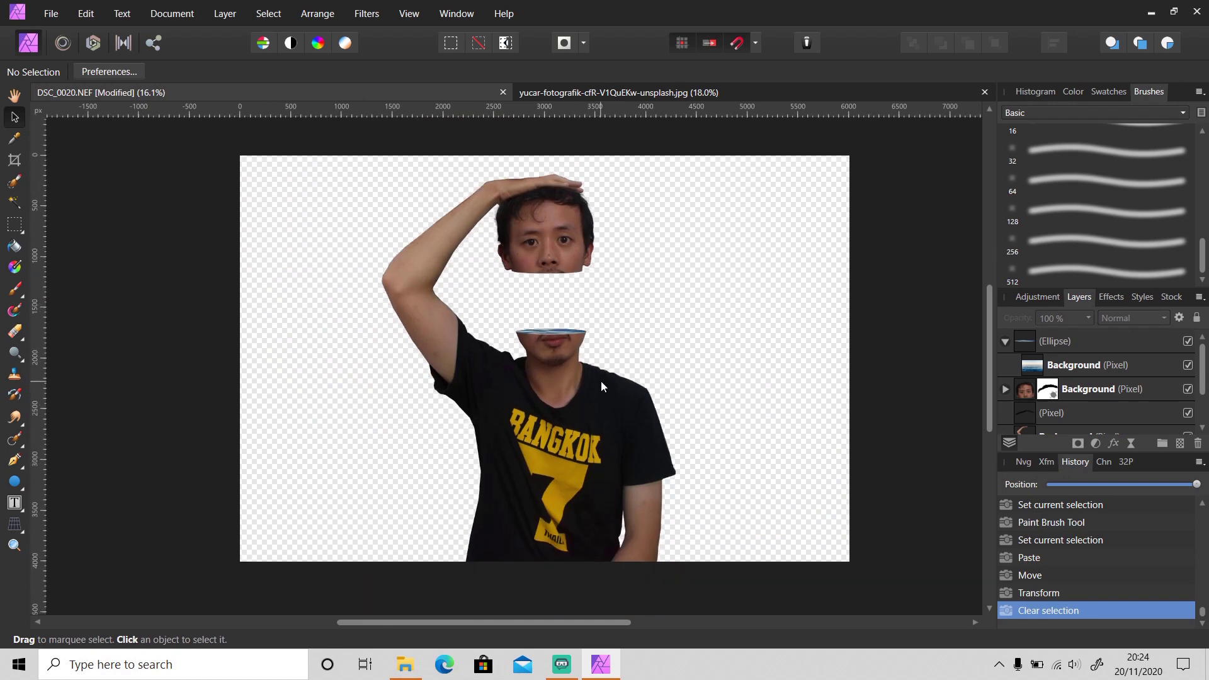
# - Add an empty pixel layer above Backup and hide the body, hair and head-top layers
pyautogui.click(1002, 342)
pyautogui.scroll(-1, 1131, 413)
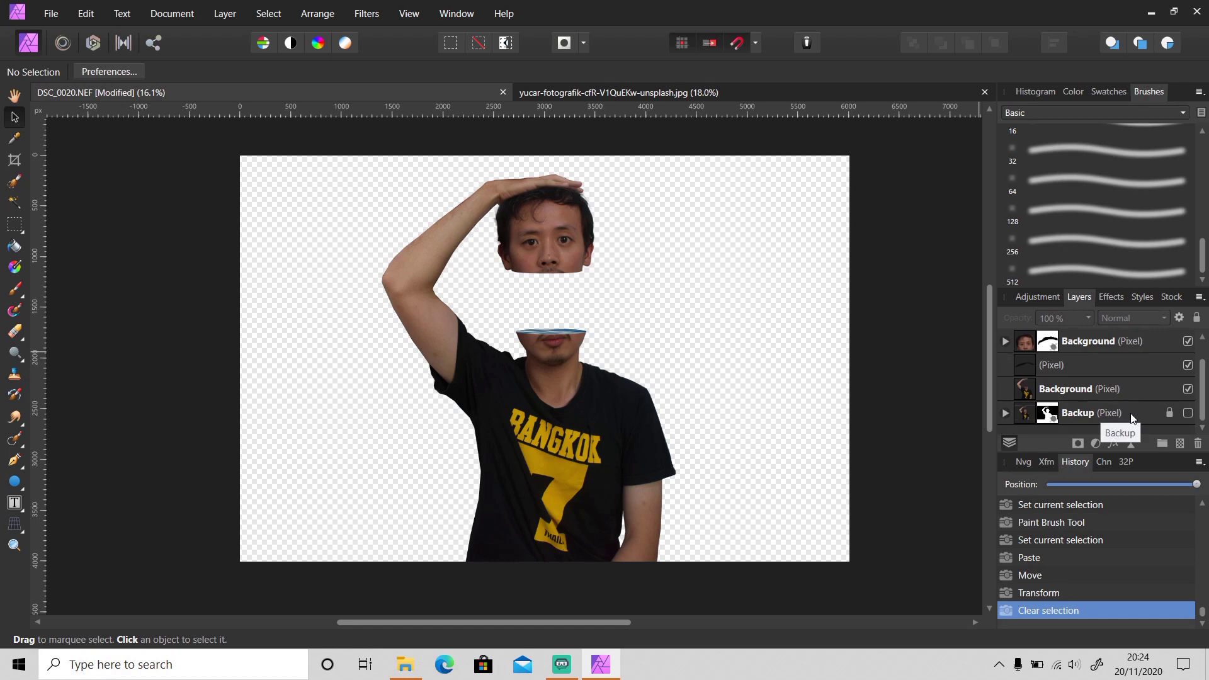
pyautogui.click(1131, 414)
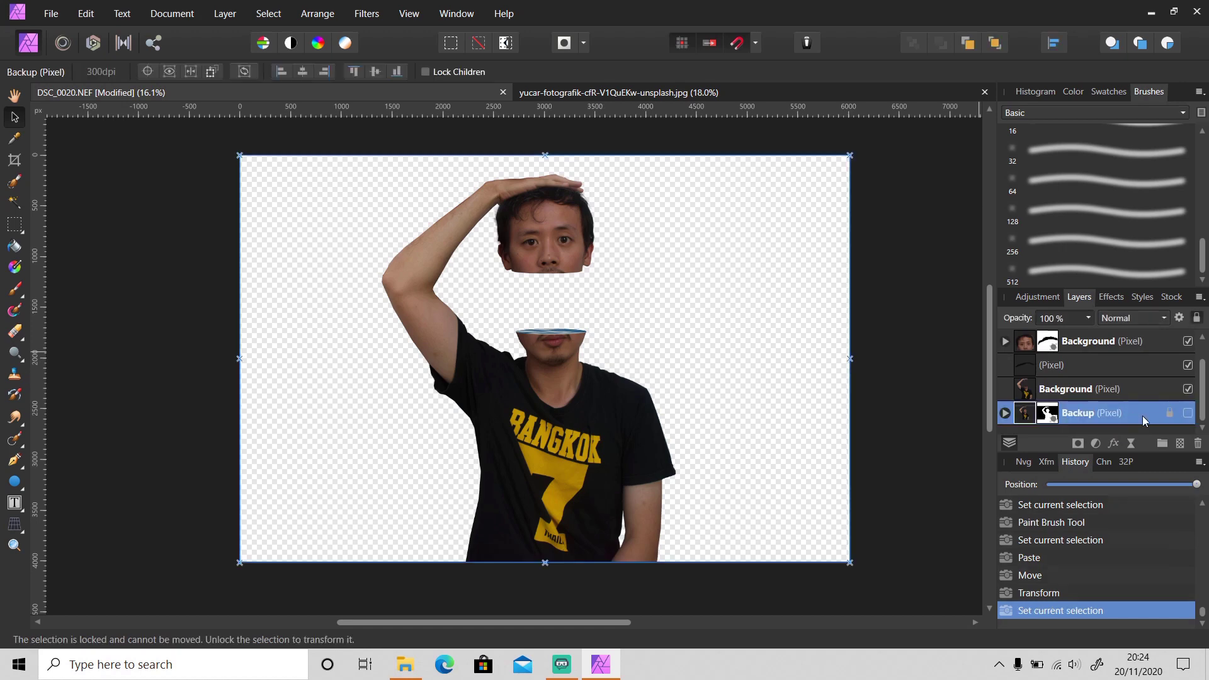
pyautogui.click(1180, 443)
pyautogui.click(1187, 389)
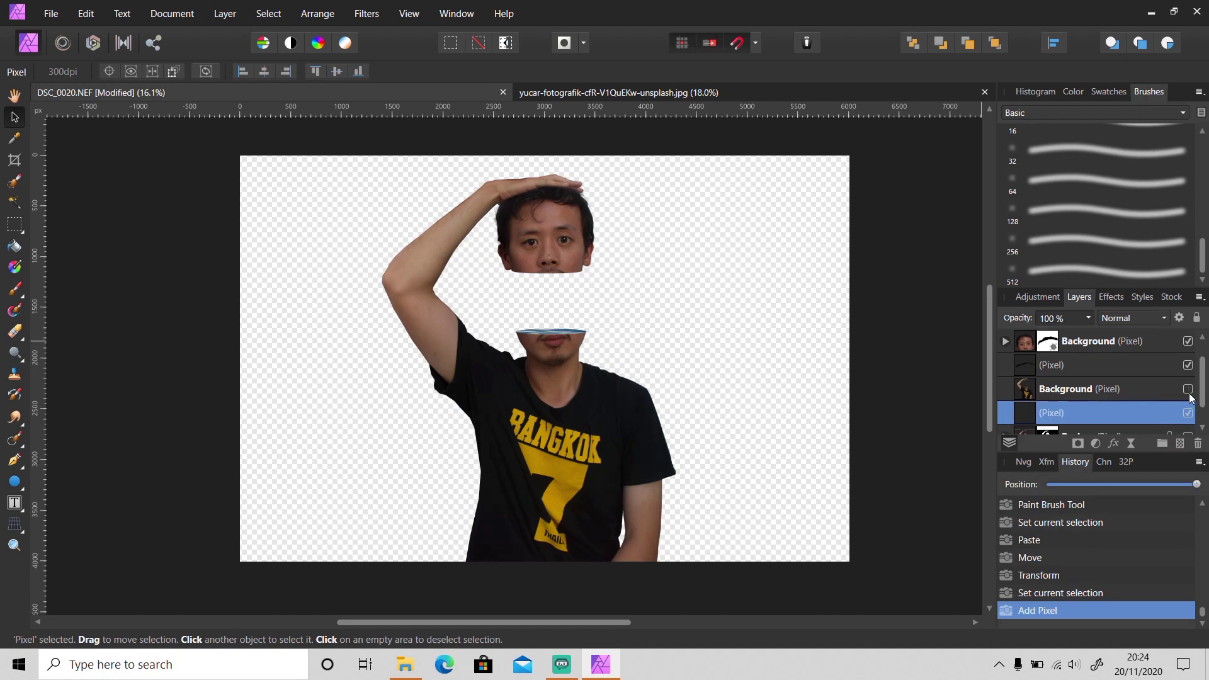
pyautogui.click(1188, 340)
pyautogui.click(1187, 341)
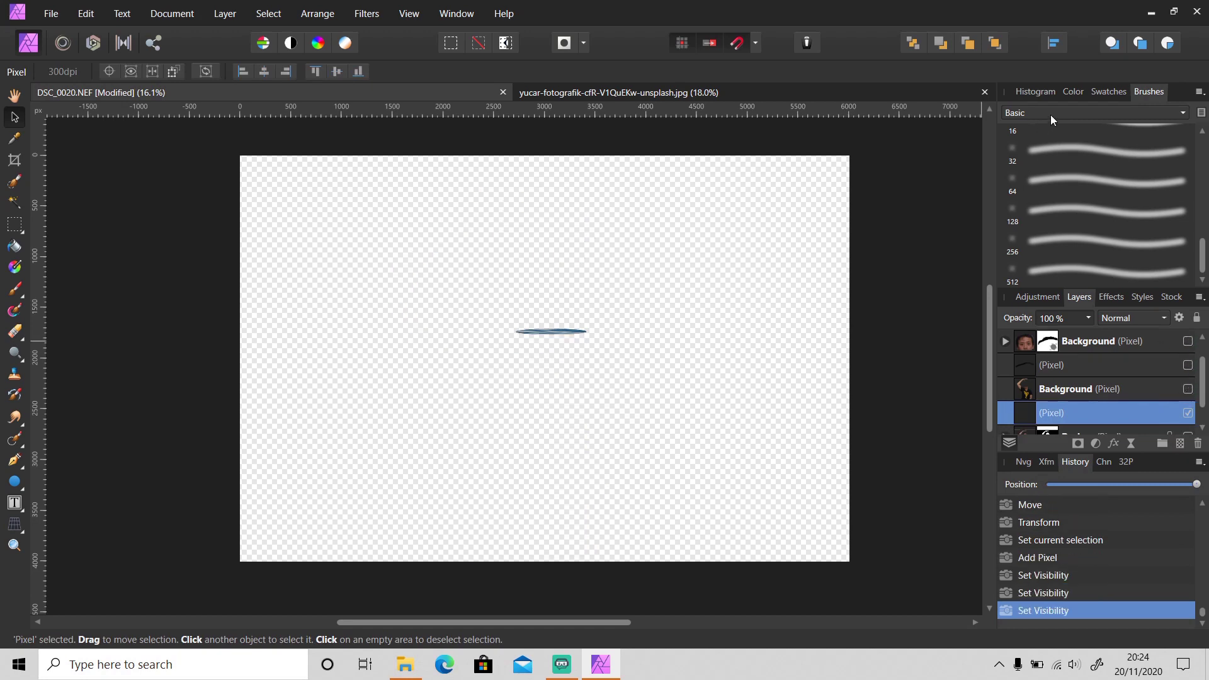
# - Hide the Ellipse layer and flood-fill the empty layer with white
pyautogui.click(1073, 92)
pyautogui.scroll(1, 1146, 372)
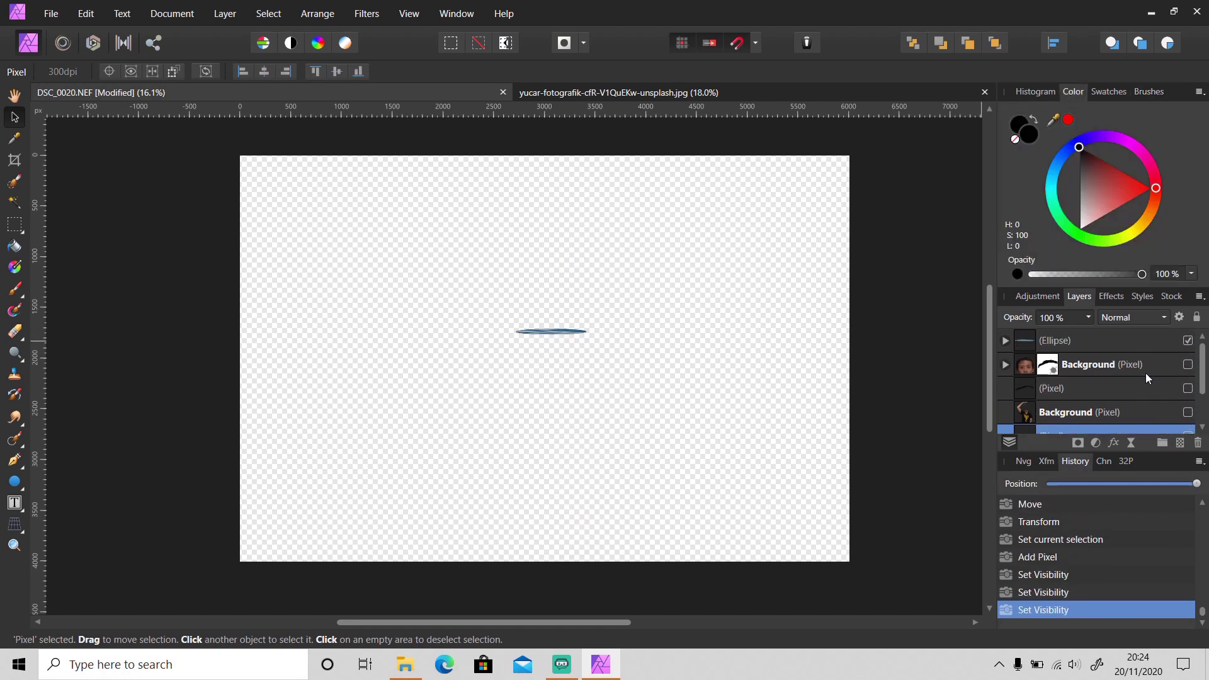
pyautogui.click(1187, 341)
pyautogui.click(1079, 228)
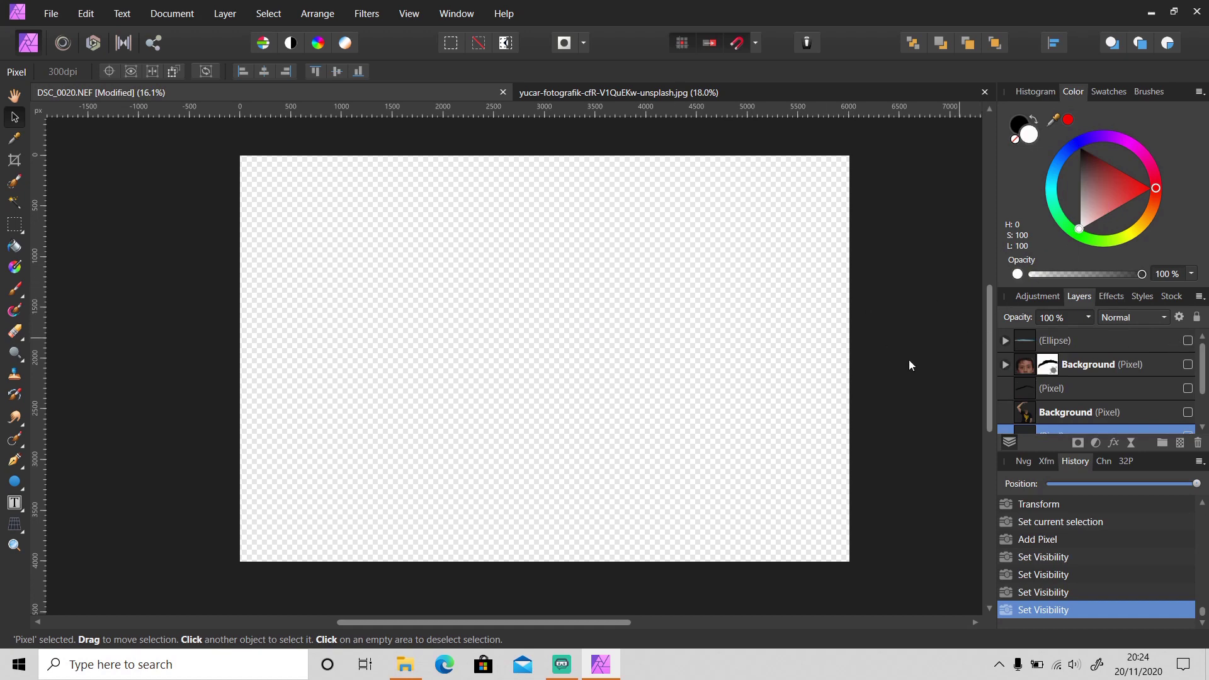
pyautogui.press('g')
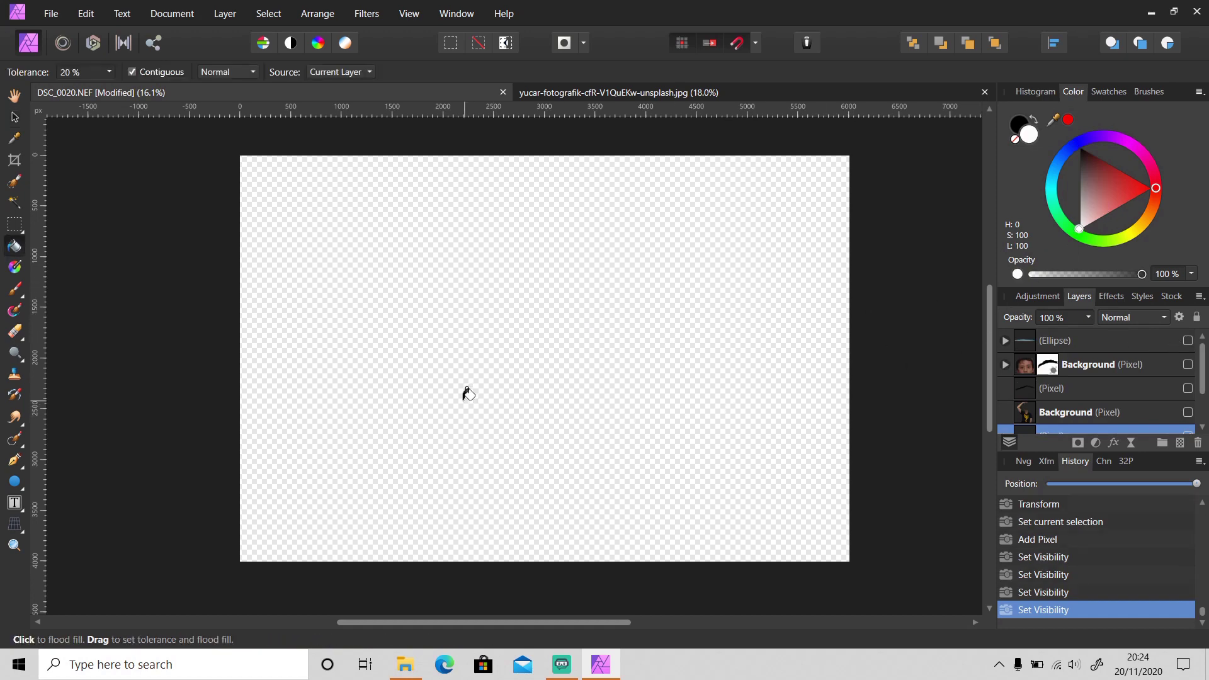
pyautogui.click(503, 389)
pyautogui.scroll(-2, 1137, 414)
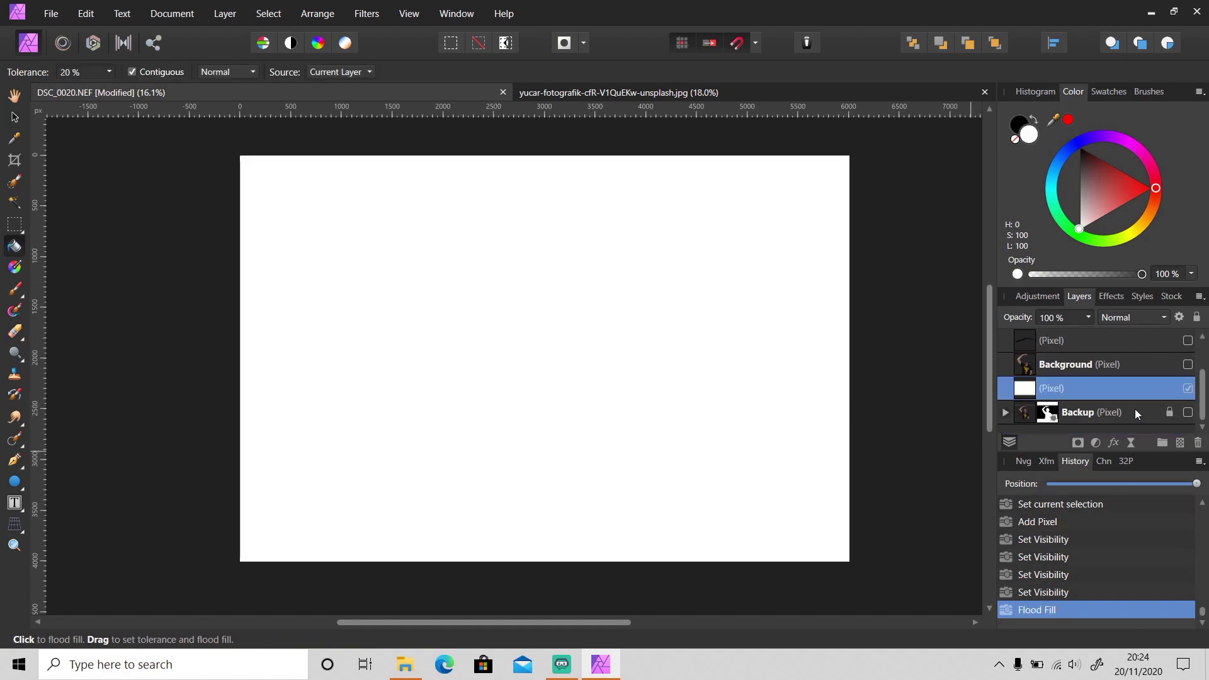
# - Give the white layer a reversed, elliptical Gradient Overlay with a white centre
pyautogui.click(1118, 443)
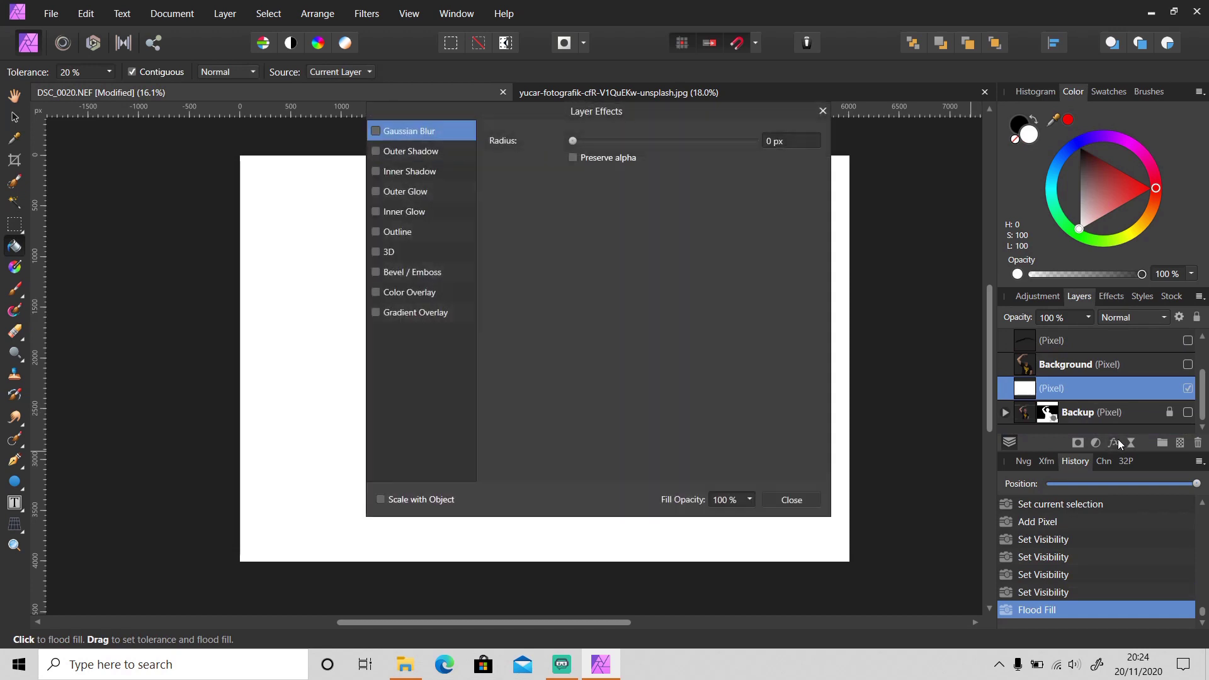
pyautogui.click(376, 313)
pyautogui.click(400, 314)
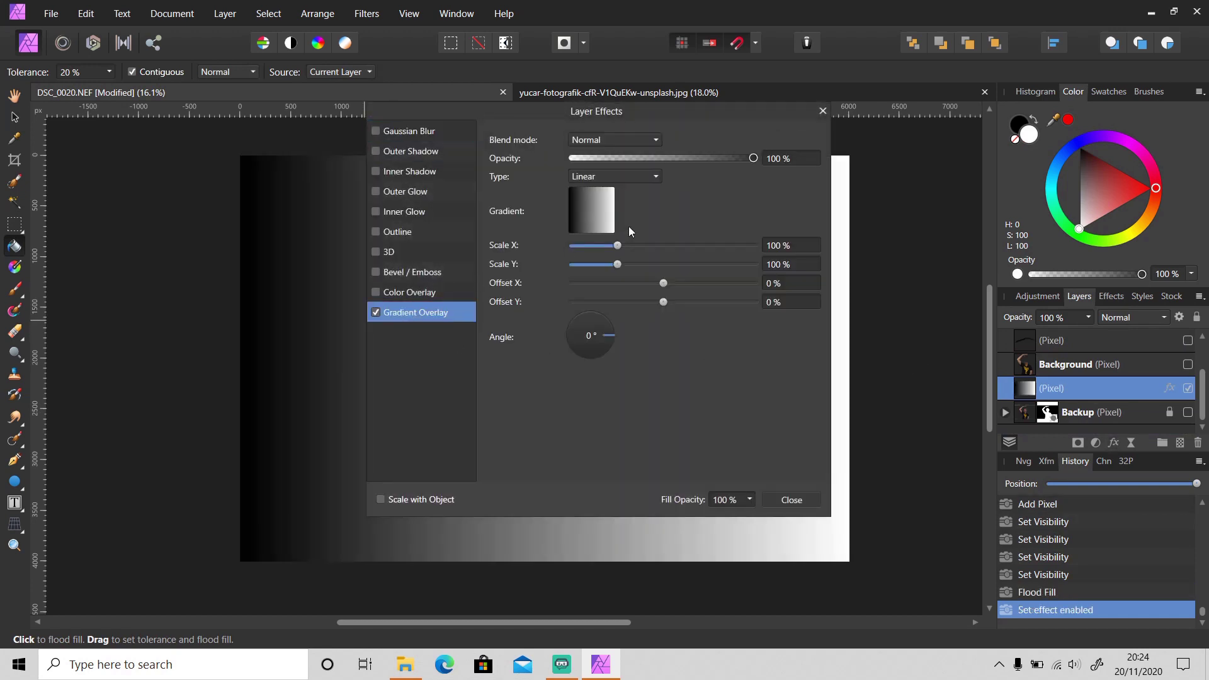
pyautogui.click(601, 211)
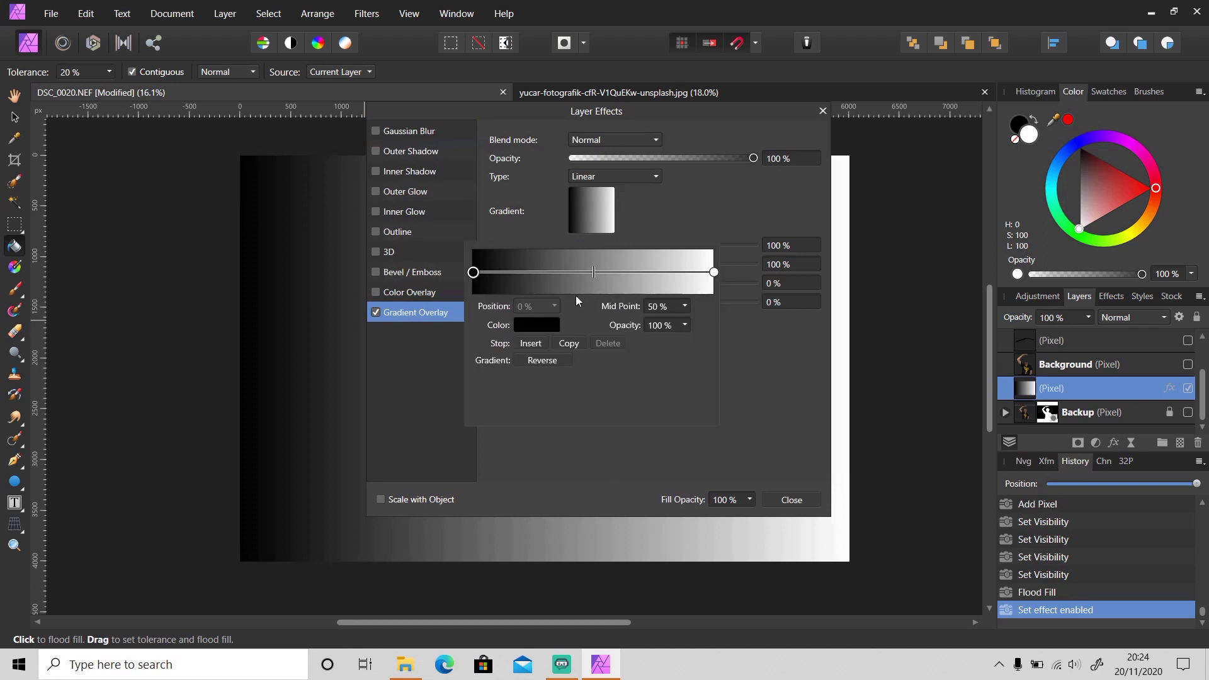
pyautogui.click(640, 177)
pyautogui.click(608, 217)
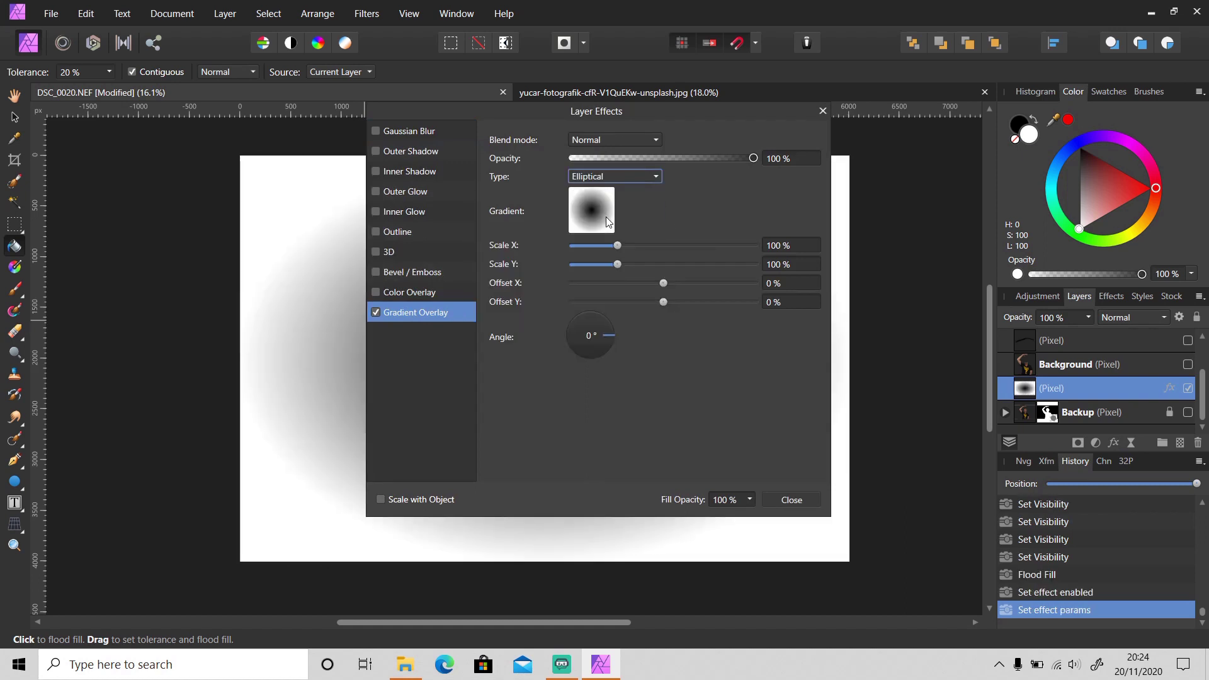
pyautogui.click(587, 223)
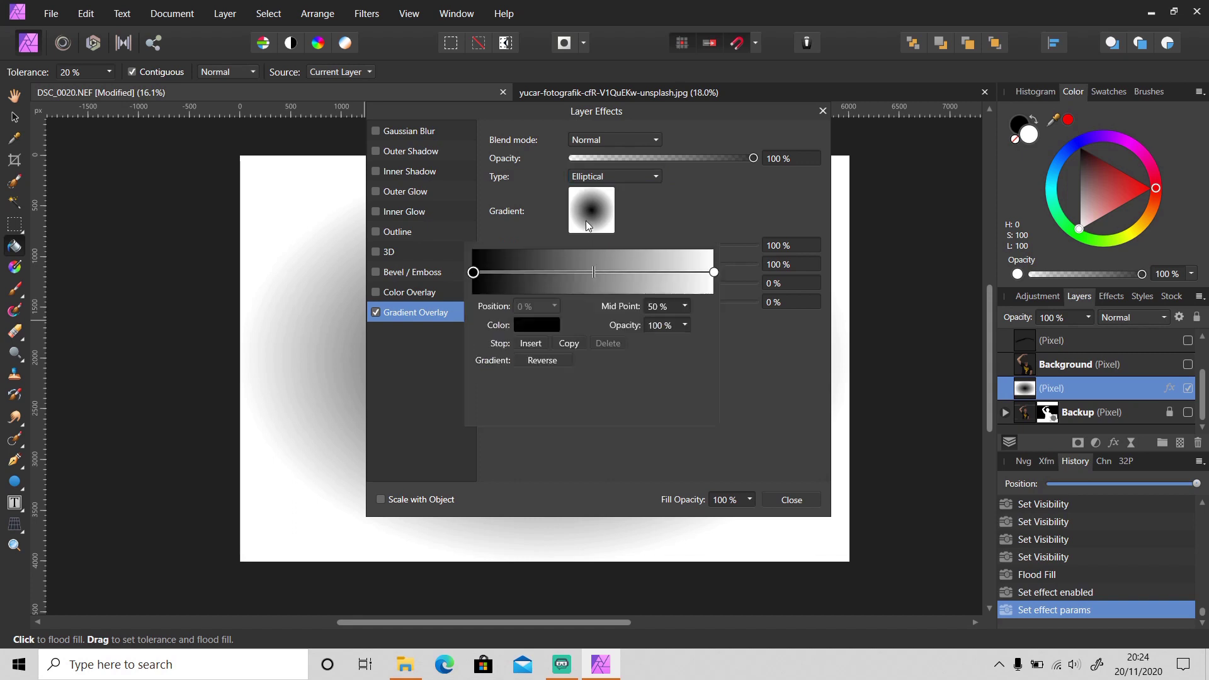
pyautogui.click(543, 360)
pyautogui.click(647, 224)
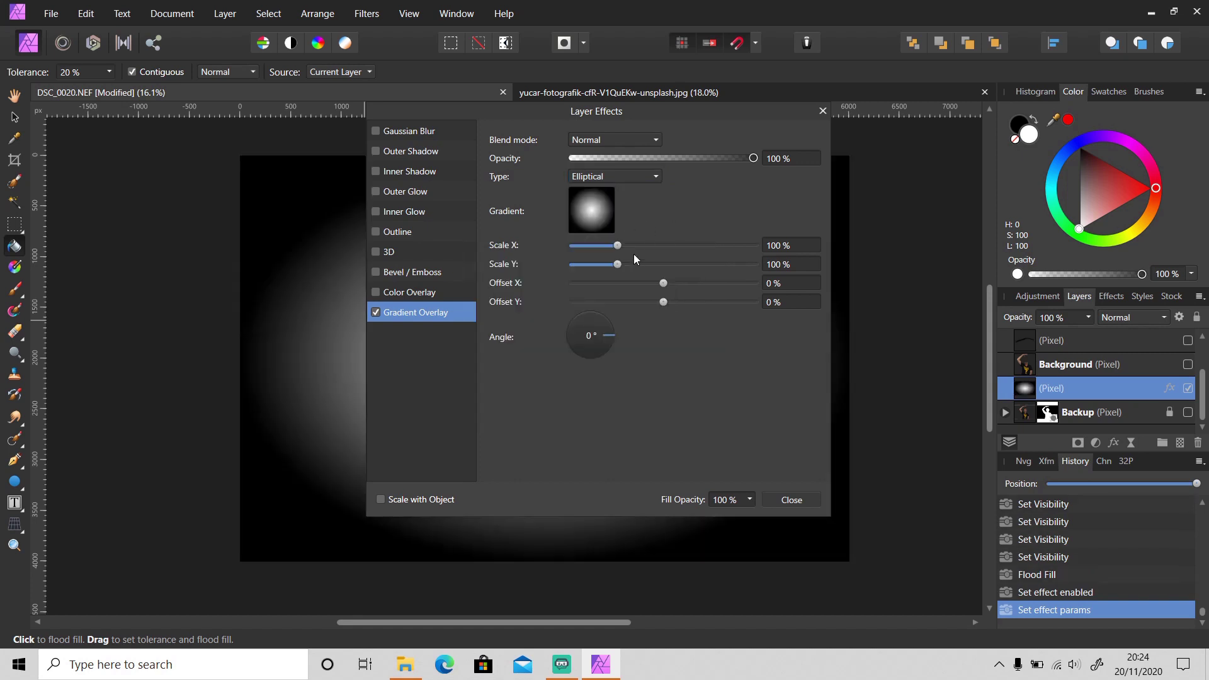
# - Set the gradient's Scale X and Y to 200% and opacity to about 50%
pyautogui.click(773, 246)
pyautogui.write('200')
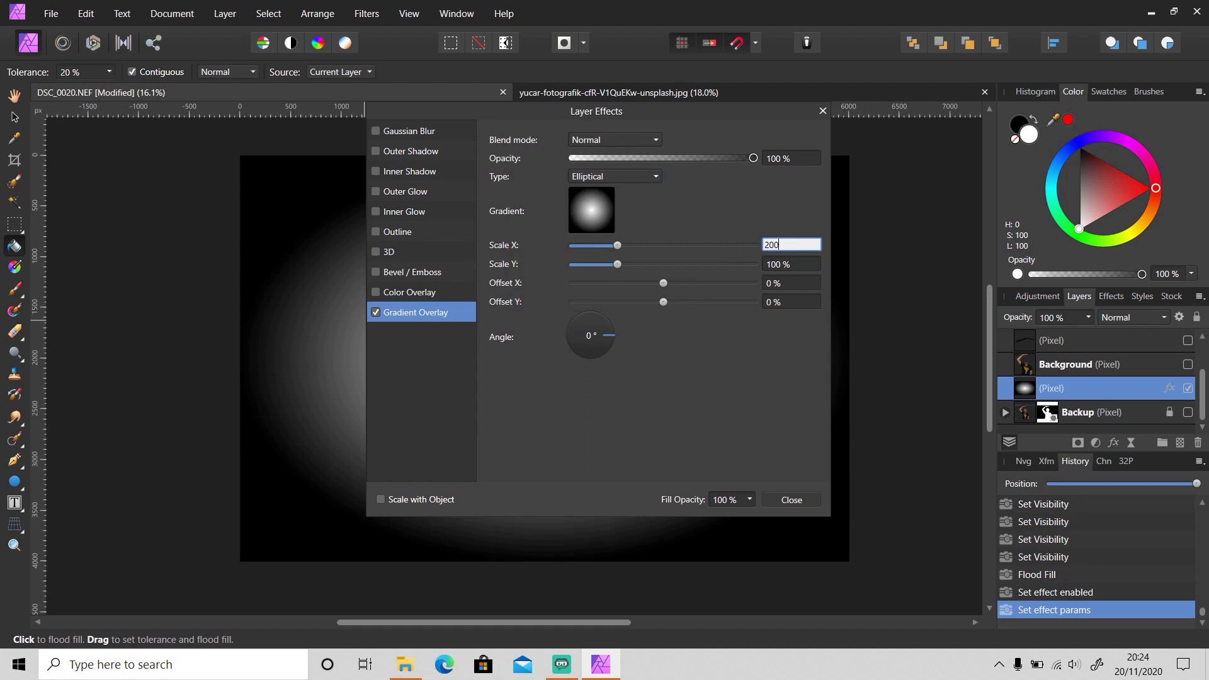
pyautogui.press('Return')
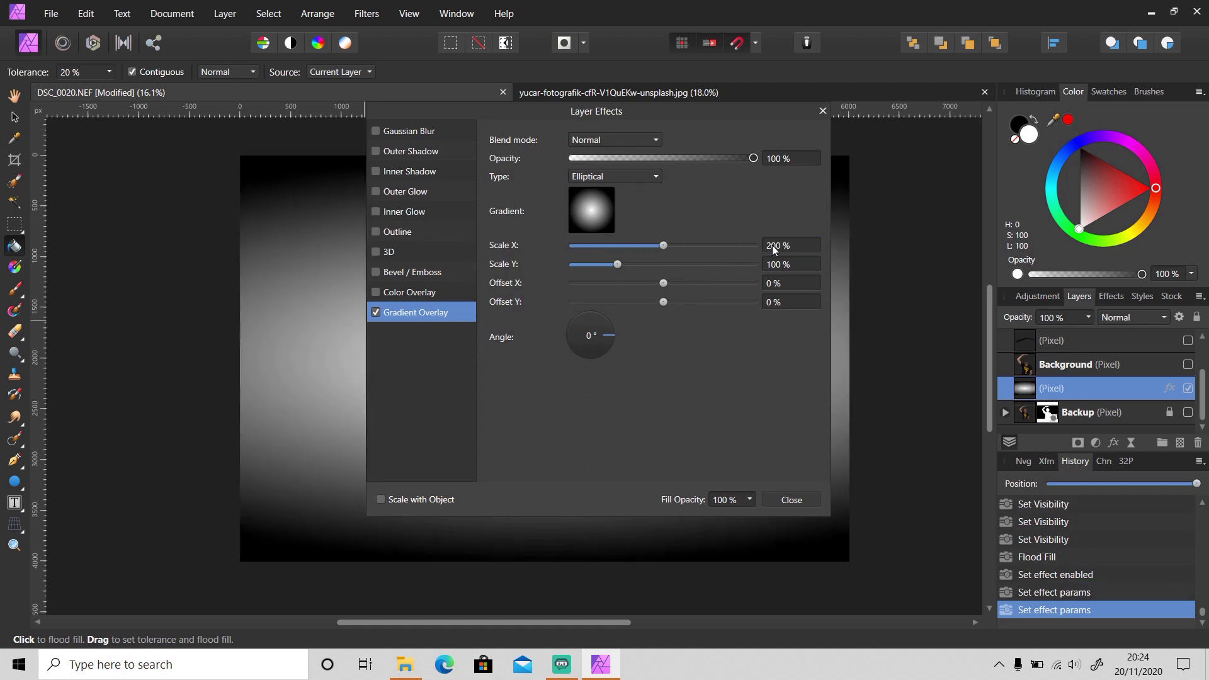
pyautogui.click(785, 264)
pyautogui.write('200')
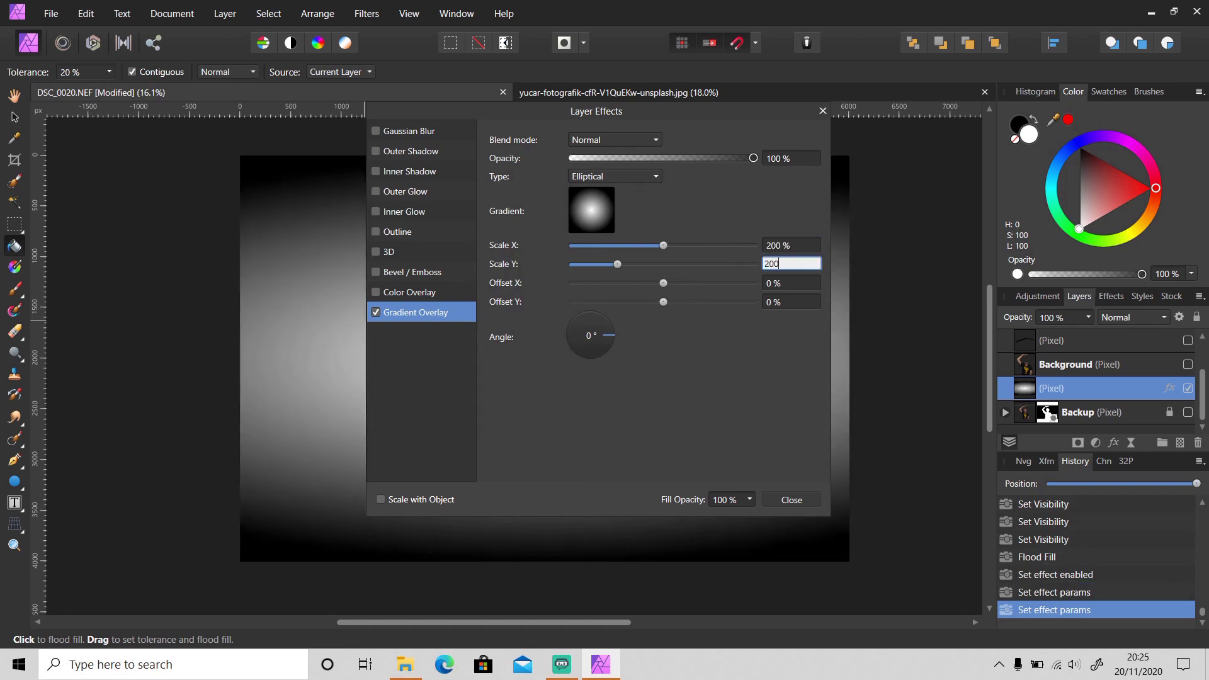
pyautogui.press('Return')
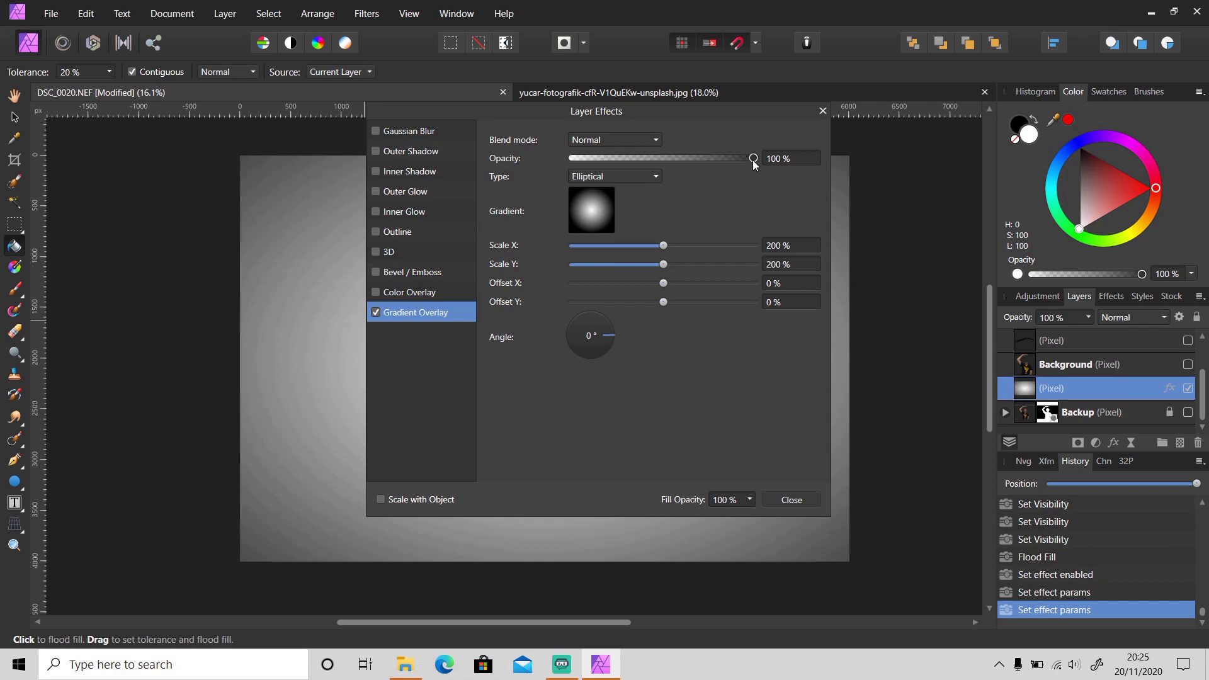
pyautogui.moveTo(754, 158); pyautogui.dragTo(663, 165)
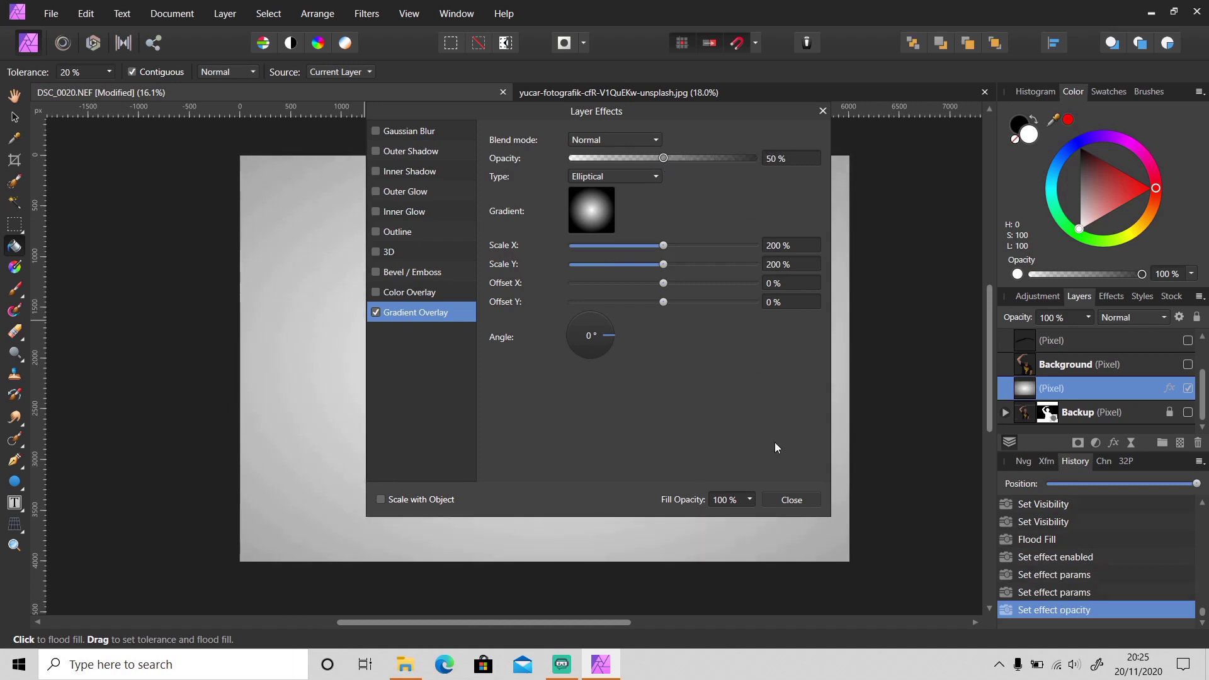
pyautogui.click(791, 500)
# - Show the body, top pixel, head-top and Ellipse layers again
pyautogui.click(1187, 364)
pyautogui.click(1187, 340)
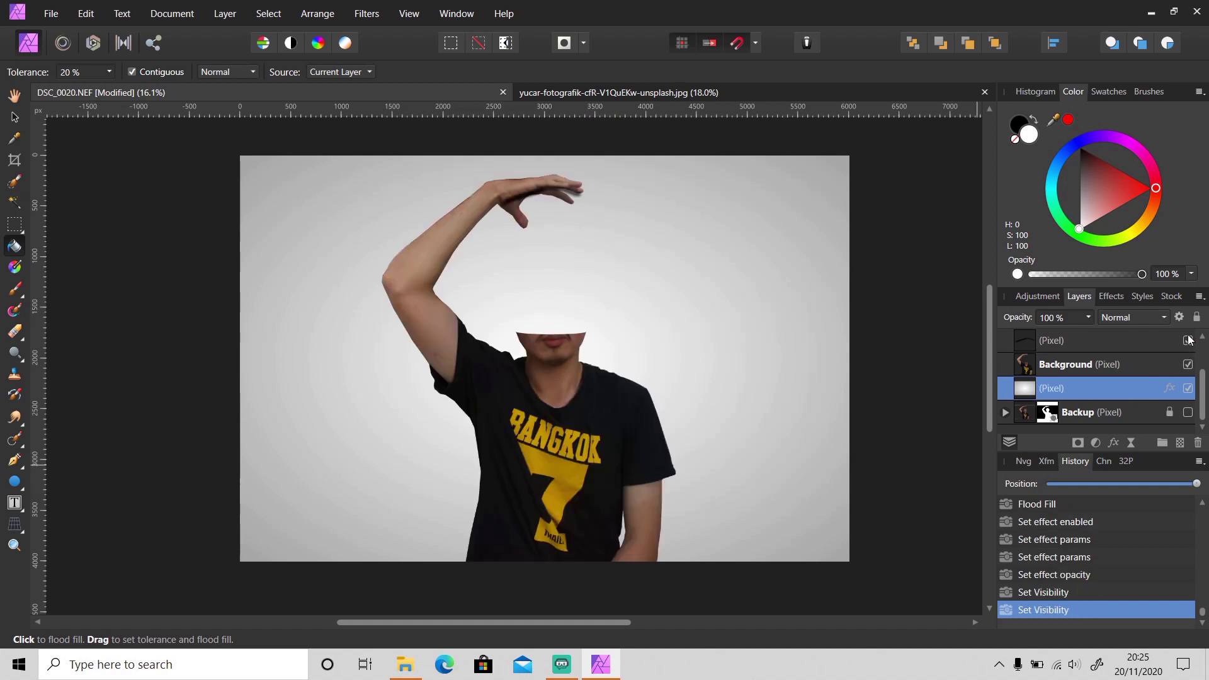
pyautogui.scroll(2, 1192, 343)
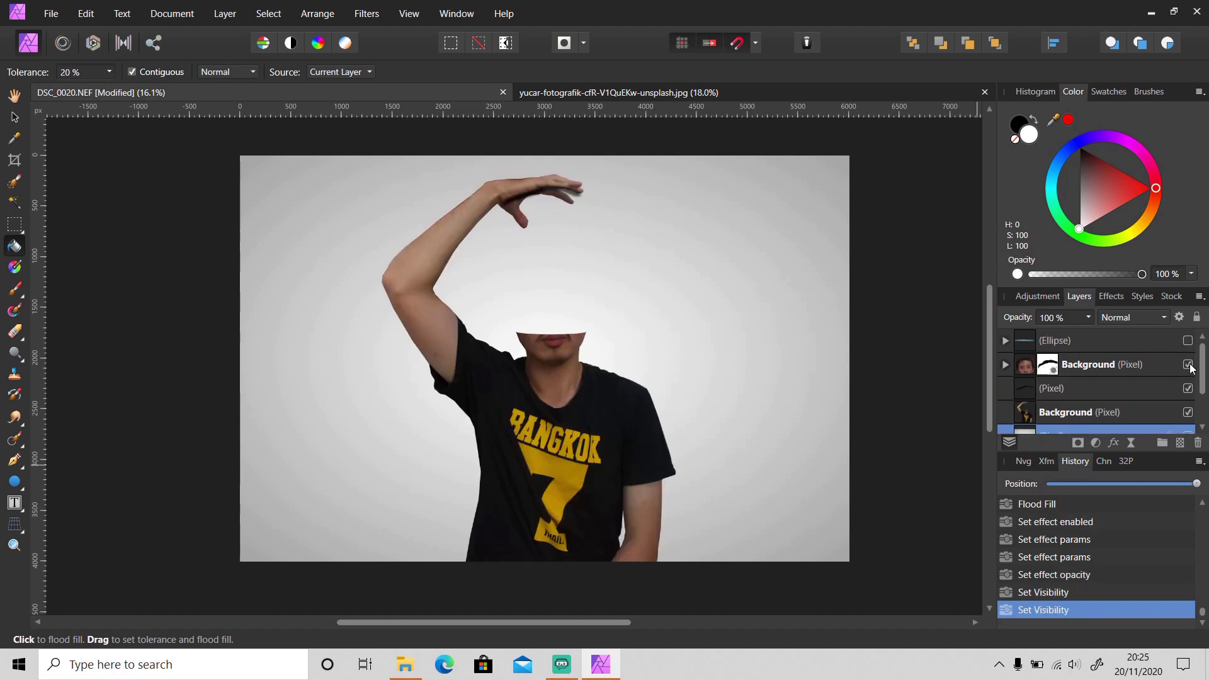
pyautogui.click(1188, 365)
pyautogui.click(1188, 341)
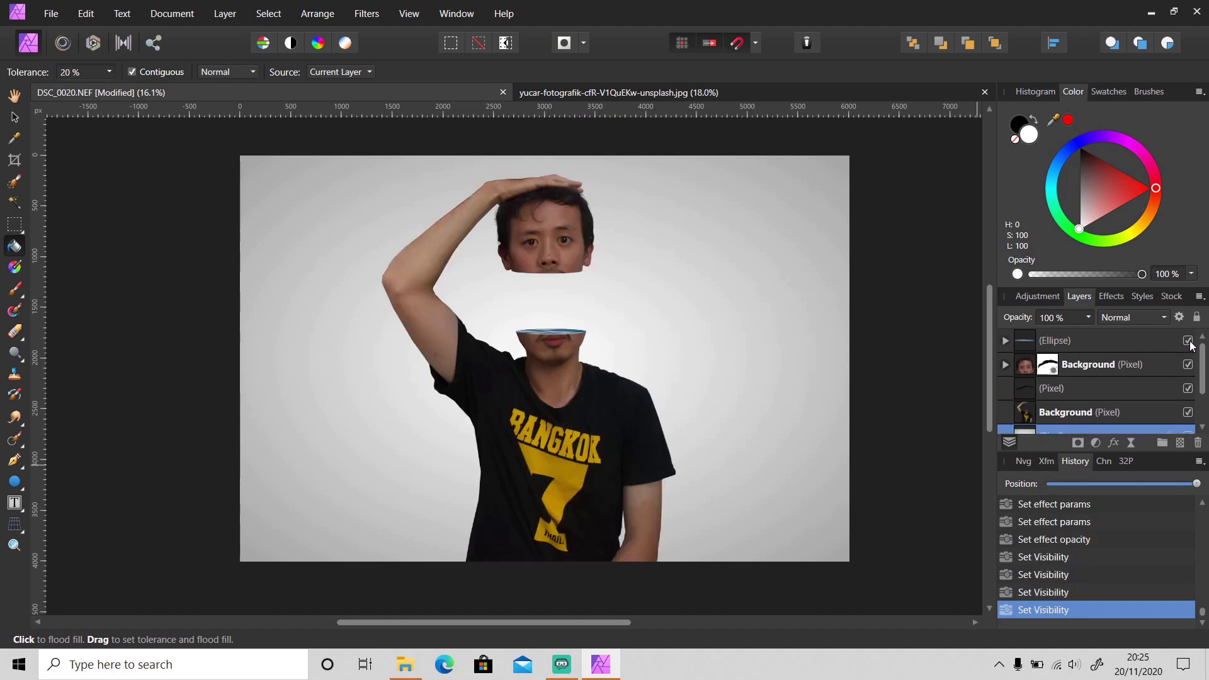
# - Add an Exposure adjustment of 0.5 above the lower Background layer
pyautogui.click(1105, 412)
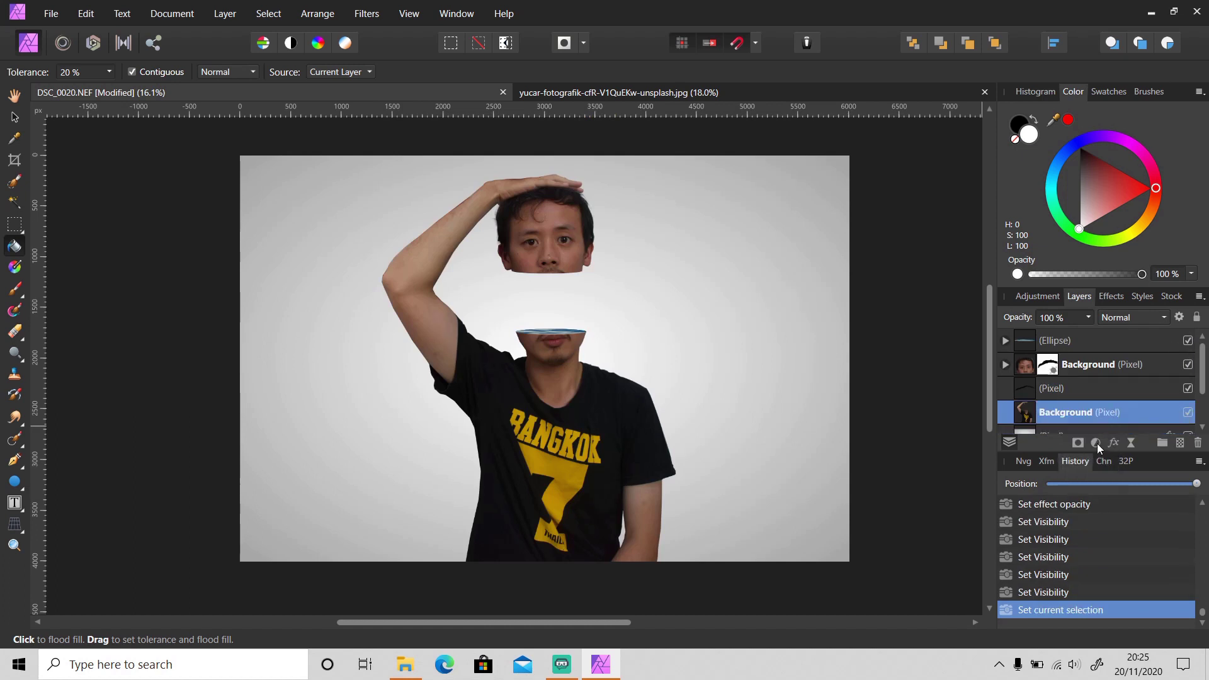
pyautogui.click(1095, 442)
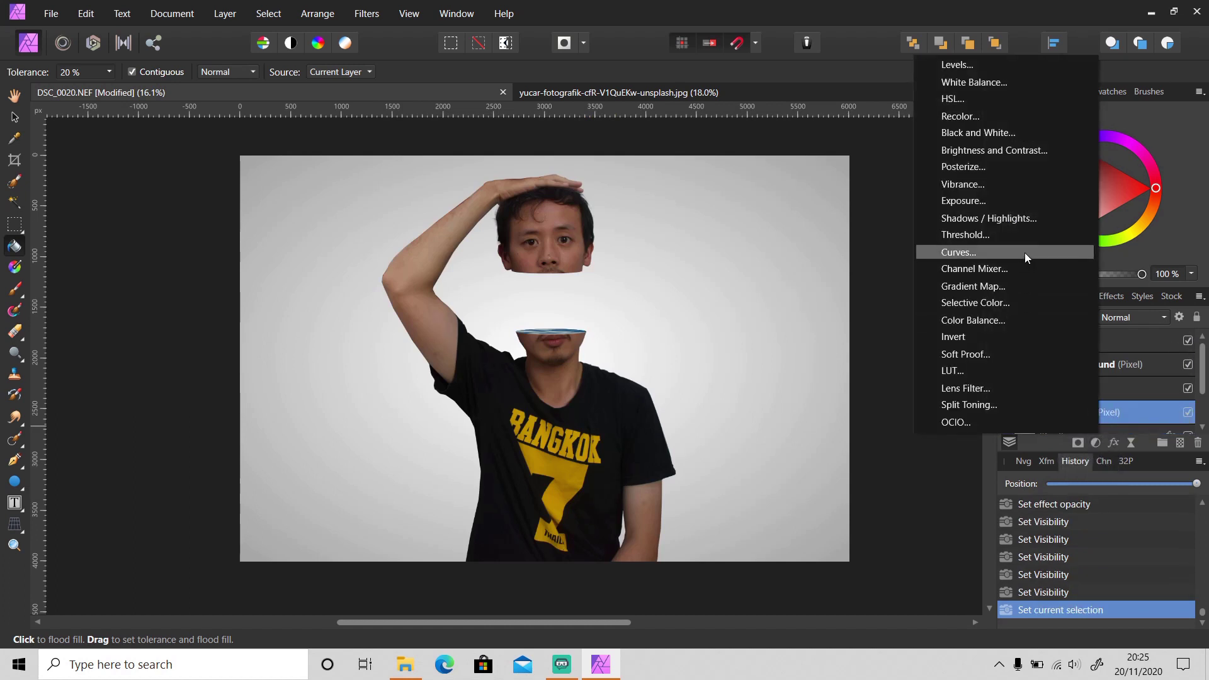
pyautogui.click(1000, 202)
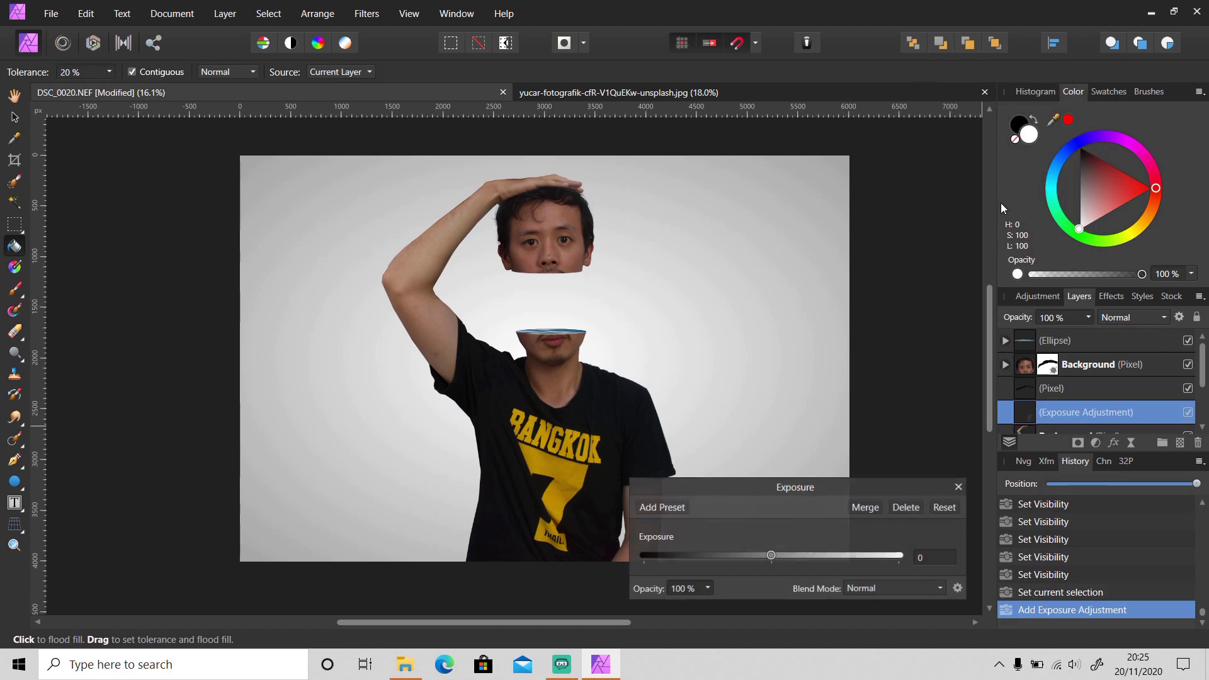
pyautogui.click(933, 558)
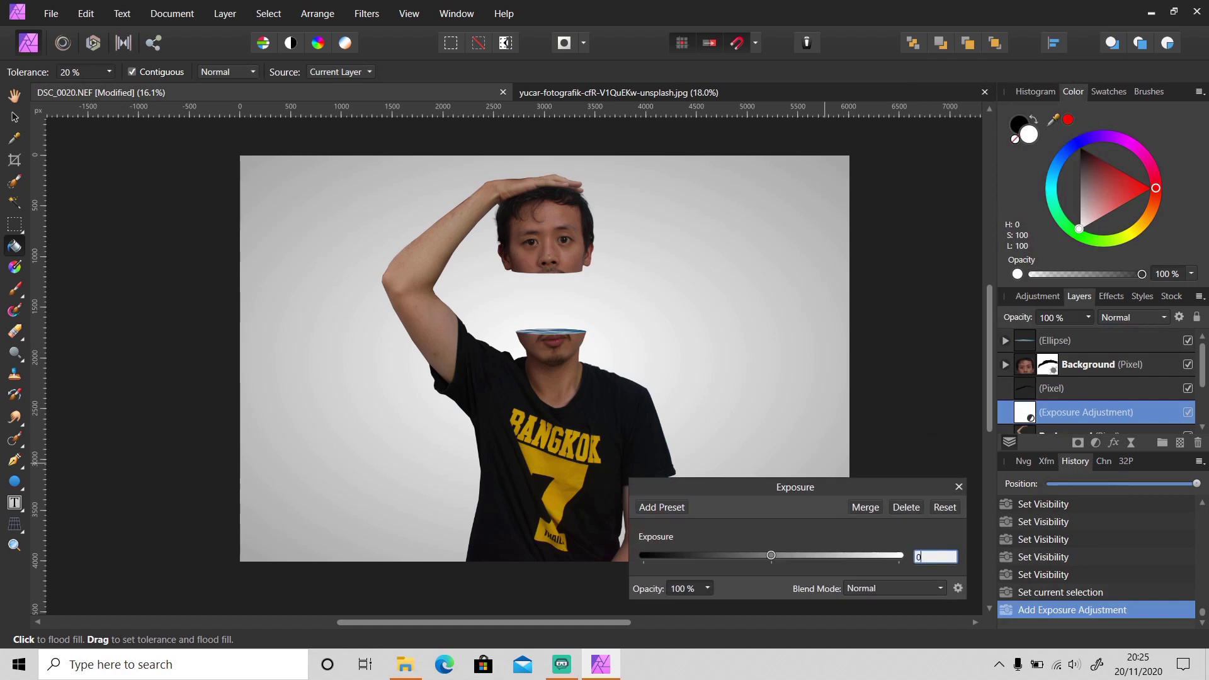
pyautogui.write('0.5')
pyautogui.press('Return')
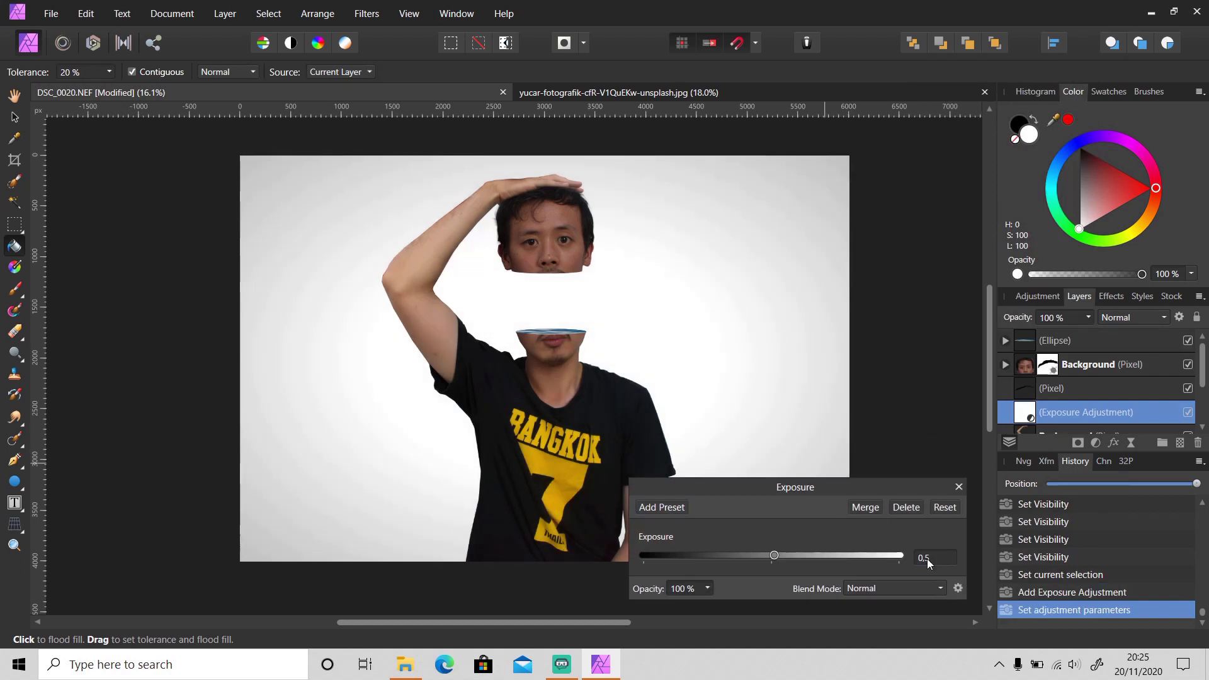
pyautogui.click(958, 487)
# - Duplicate the Exposure adjustment and nest the copy inside the Background layer
pyautogui.hotkey('ctrl', 'j')
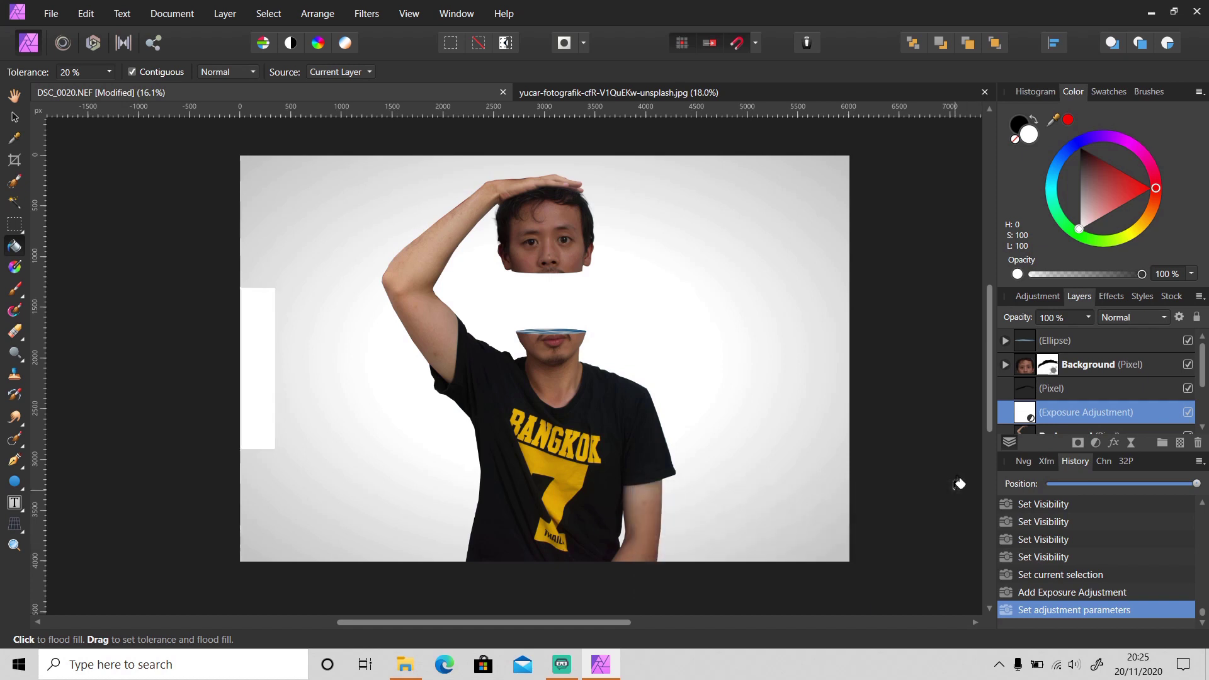
pyautogui.moveTo(1070, 426); pyautogui.dragTo(1082, 368)
pyautogui.scroll(-2, 1083, 367)
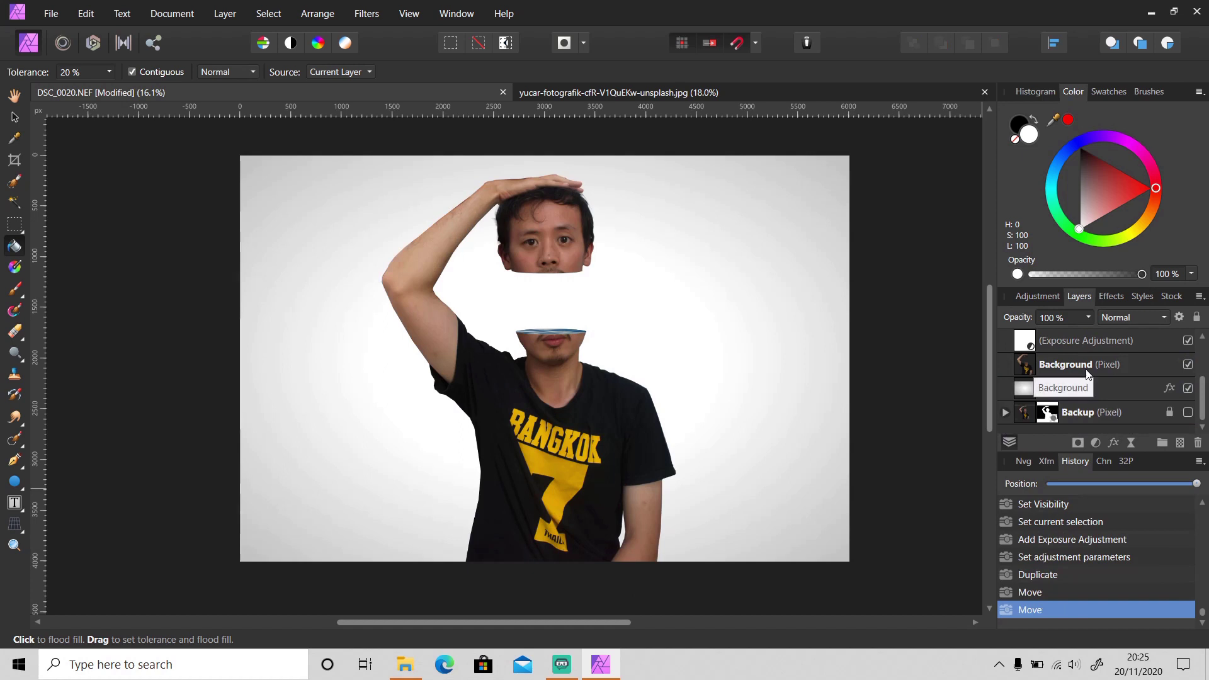
pyautogui.moveTo(1097, 347); pyautogui.dragTo(1094, 372)
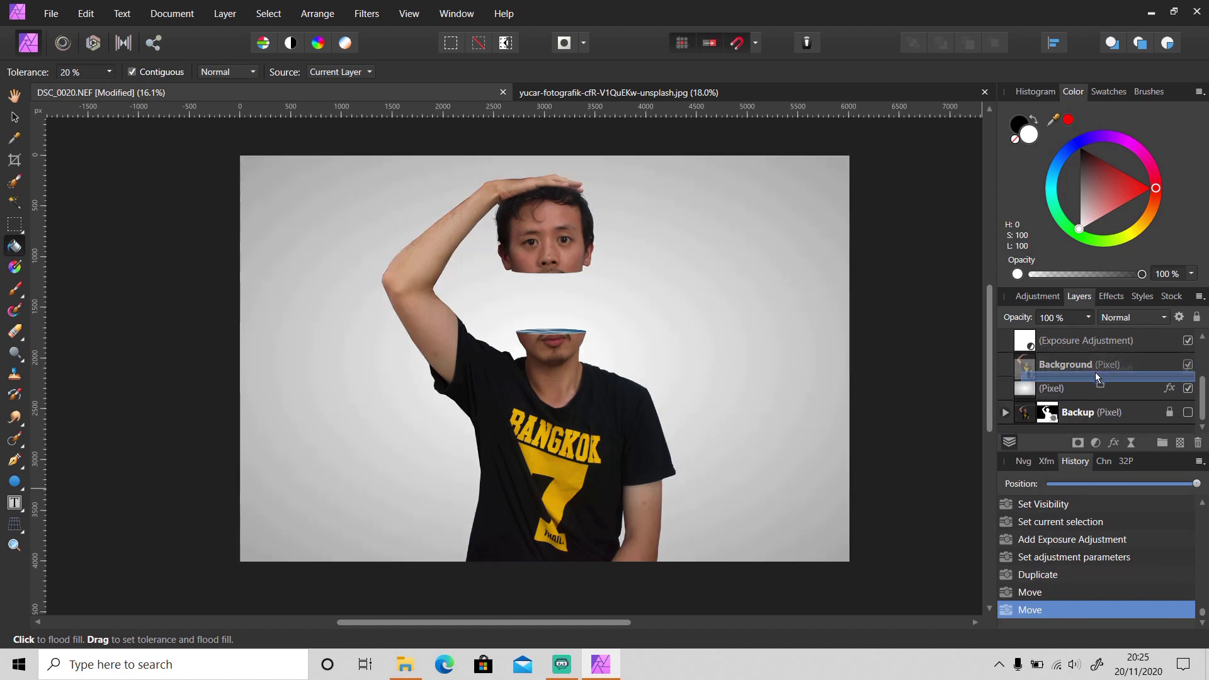
pyautogui.press('v')
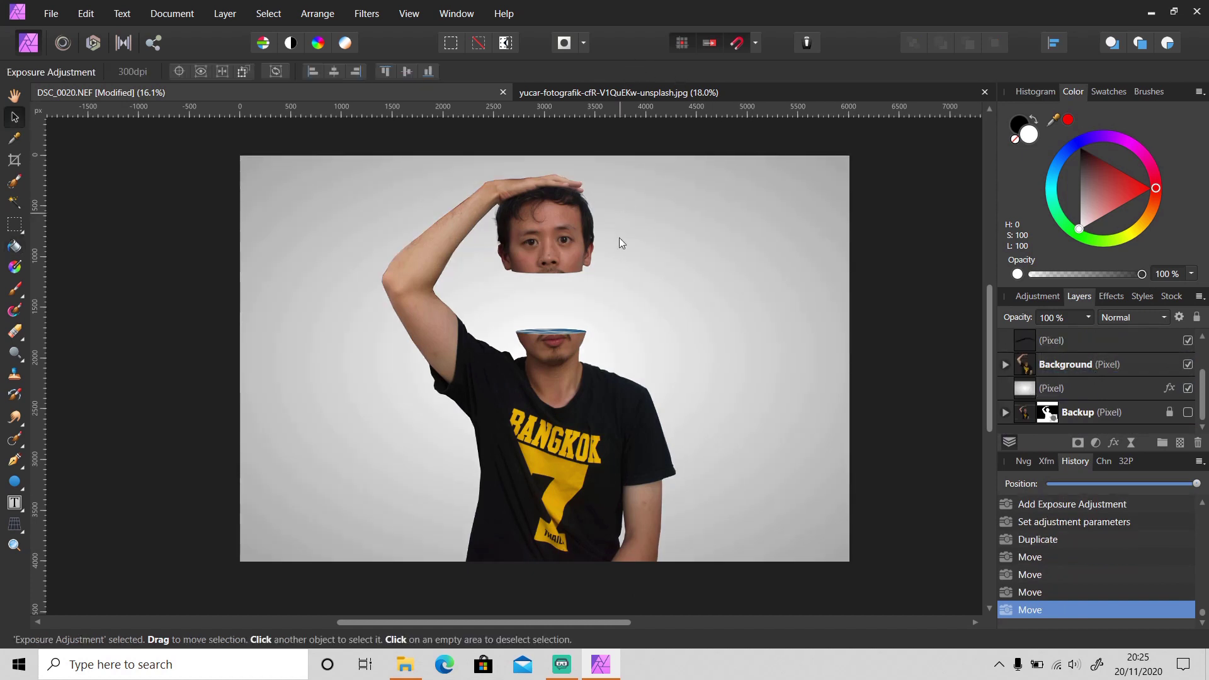
# - Close the yucar-fotografik ocean photo document, keeping DSC_0020.NEF open
pyautogui.click(985, 92)
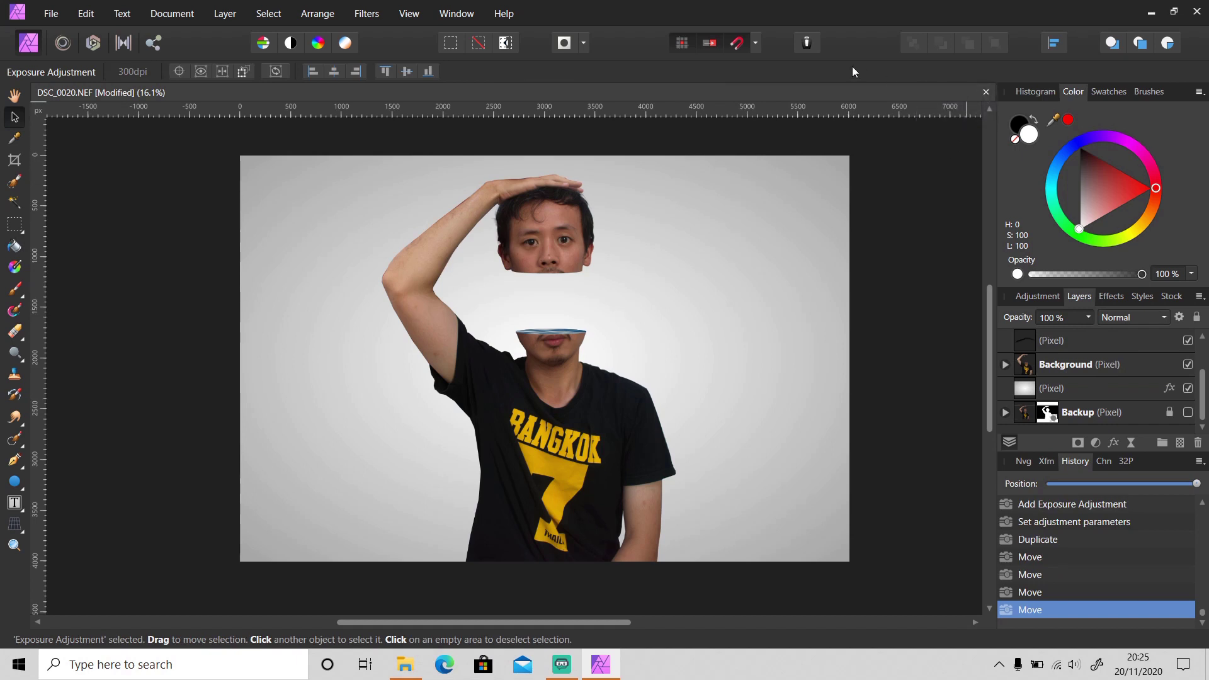